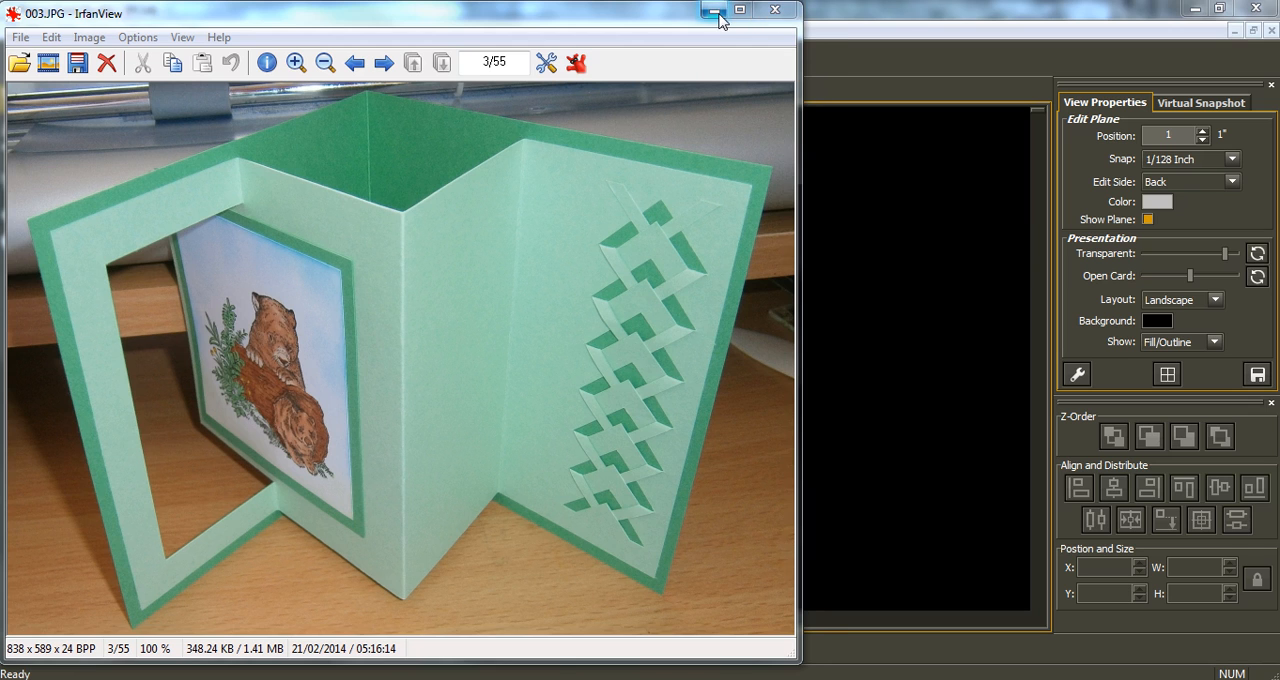
# Minimize the reference card photo to return to Popup Card Studio, and set the edit plane position to 0.
pyautogui.click(714, 12)
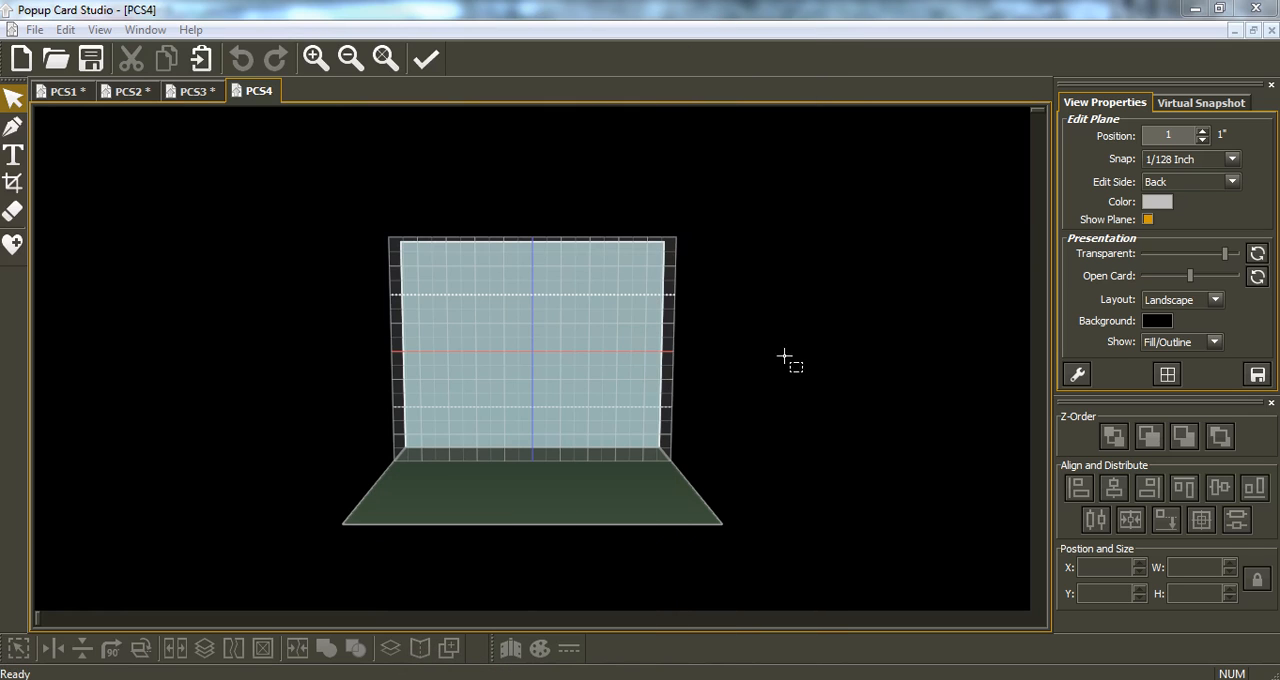
pyautogui.click(1154, 135)
pyautogui.write('0')
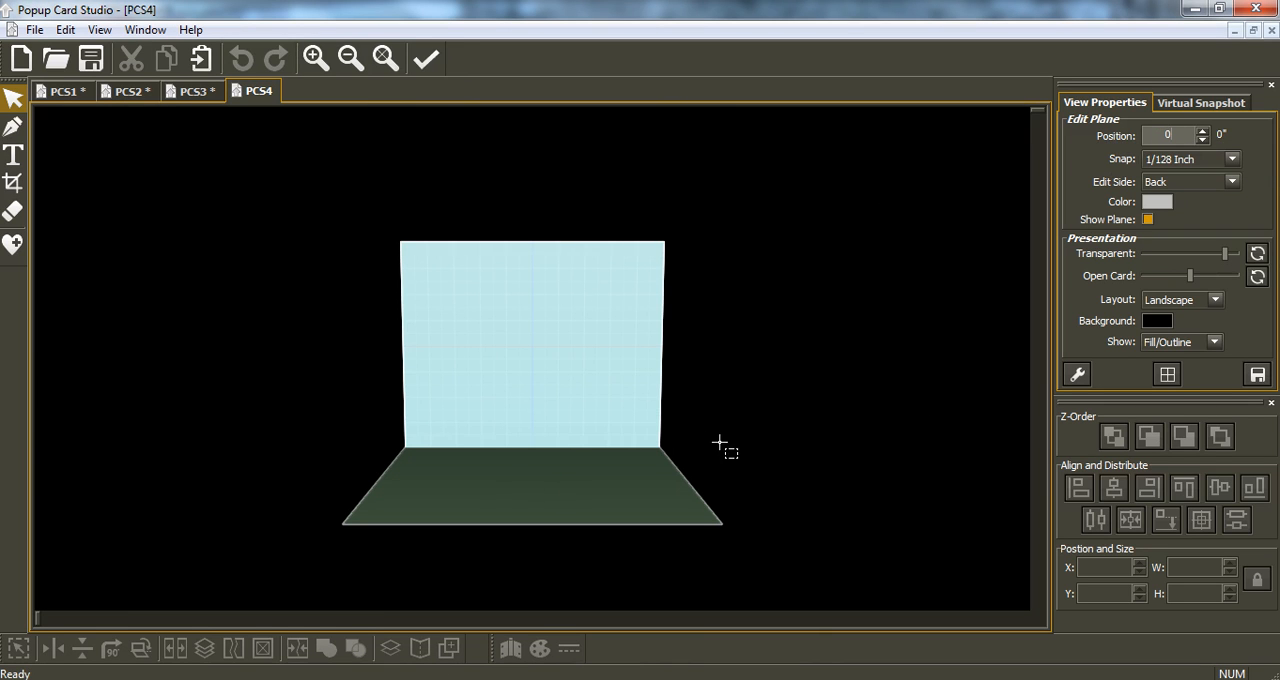
# With the Pen tool and a 1/4 Inch snap, draw a closed upright chevron 1.5 inches wide and 0.75 inches high on the back panel.
pyautogui.scroll(15, 756, 434)
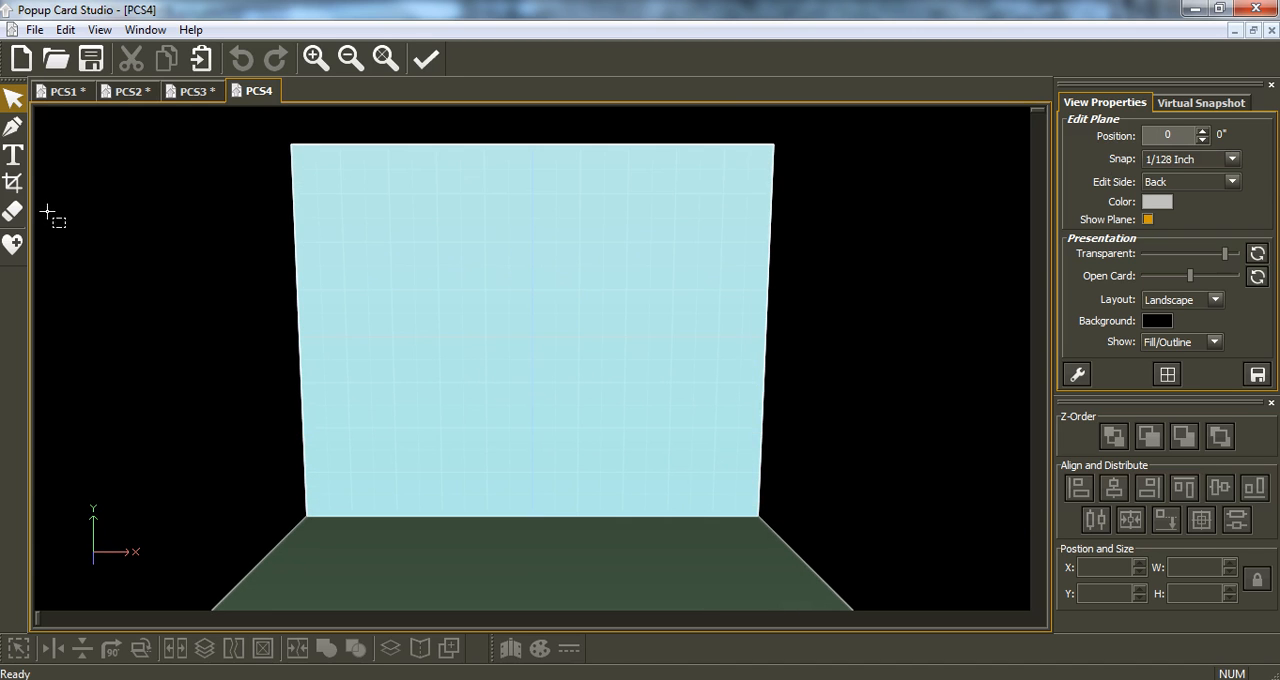
pyautogui.click(16, 132)
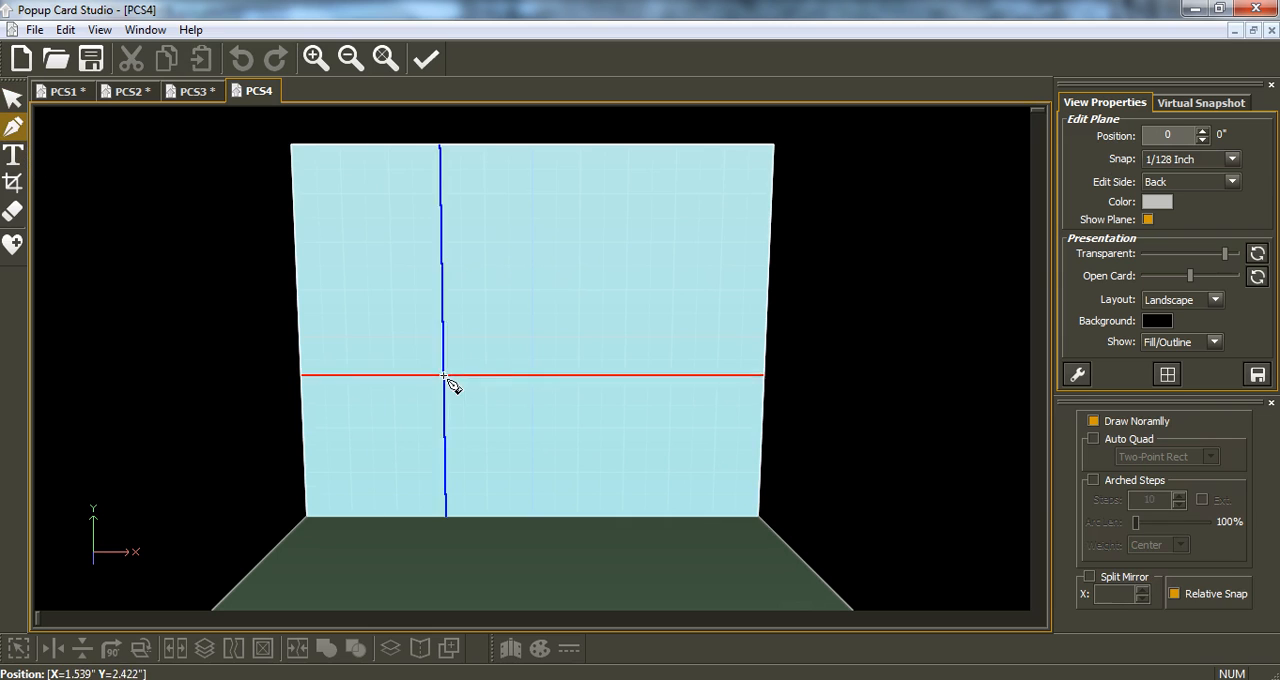
pyautogui.click(1236, 159)
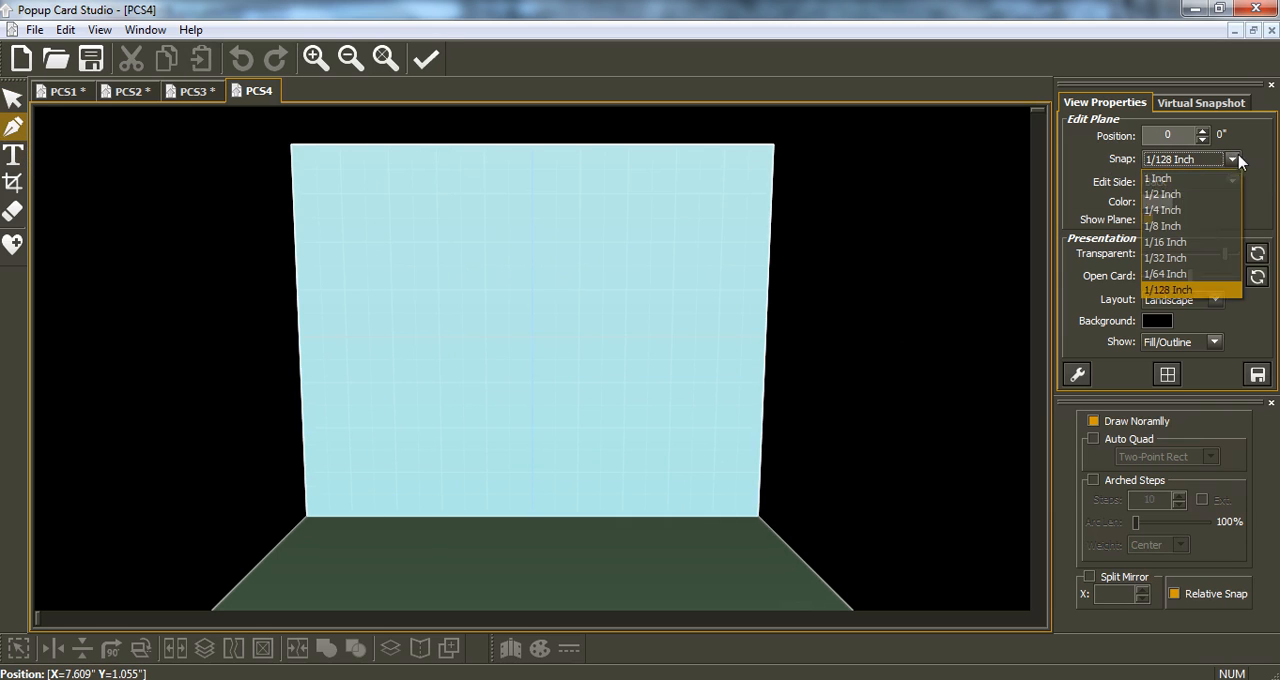
pyautogui.click(1180, 211)
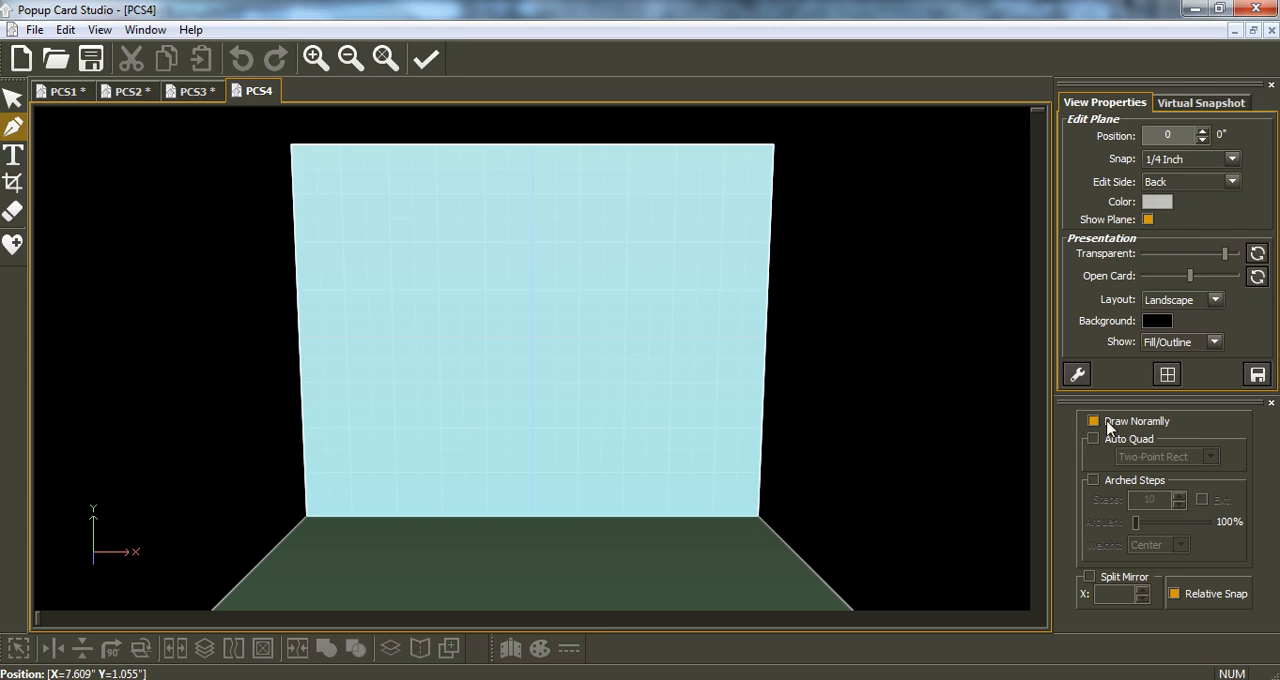
pyautogui.click(442, 472)
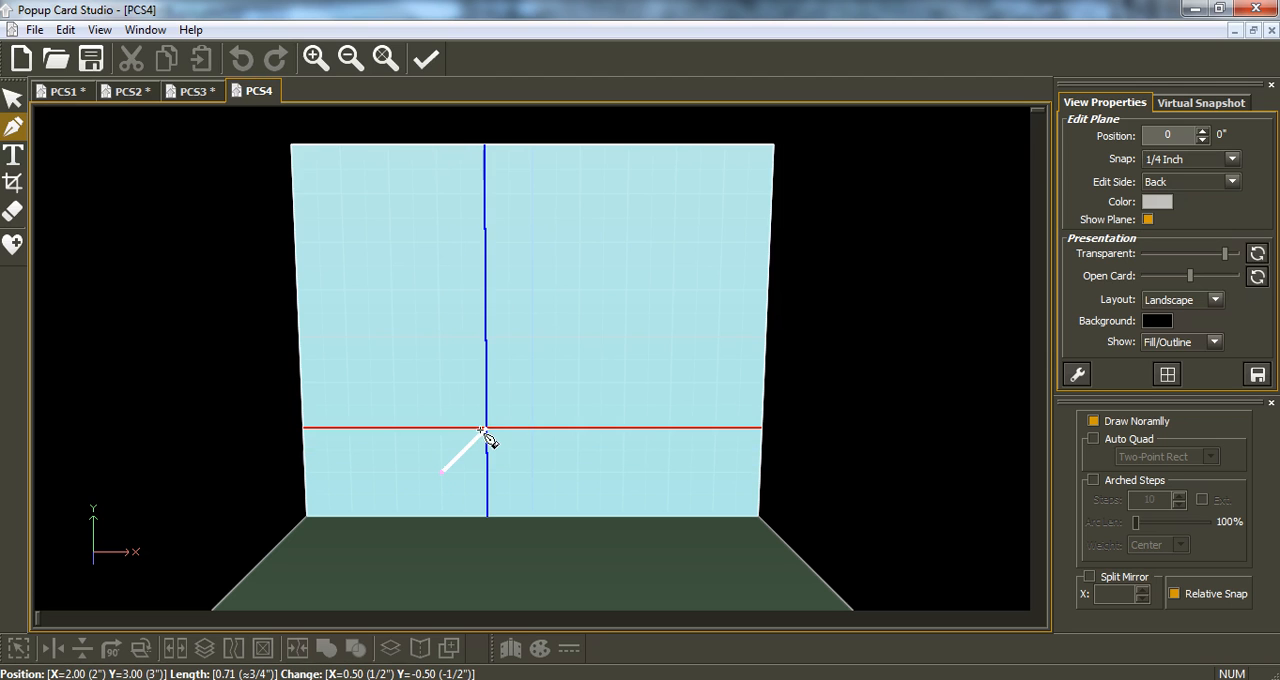
pyautogui.click(486, 429)
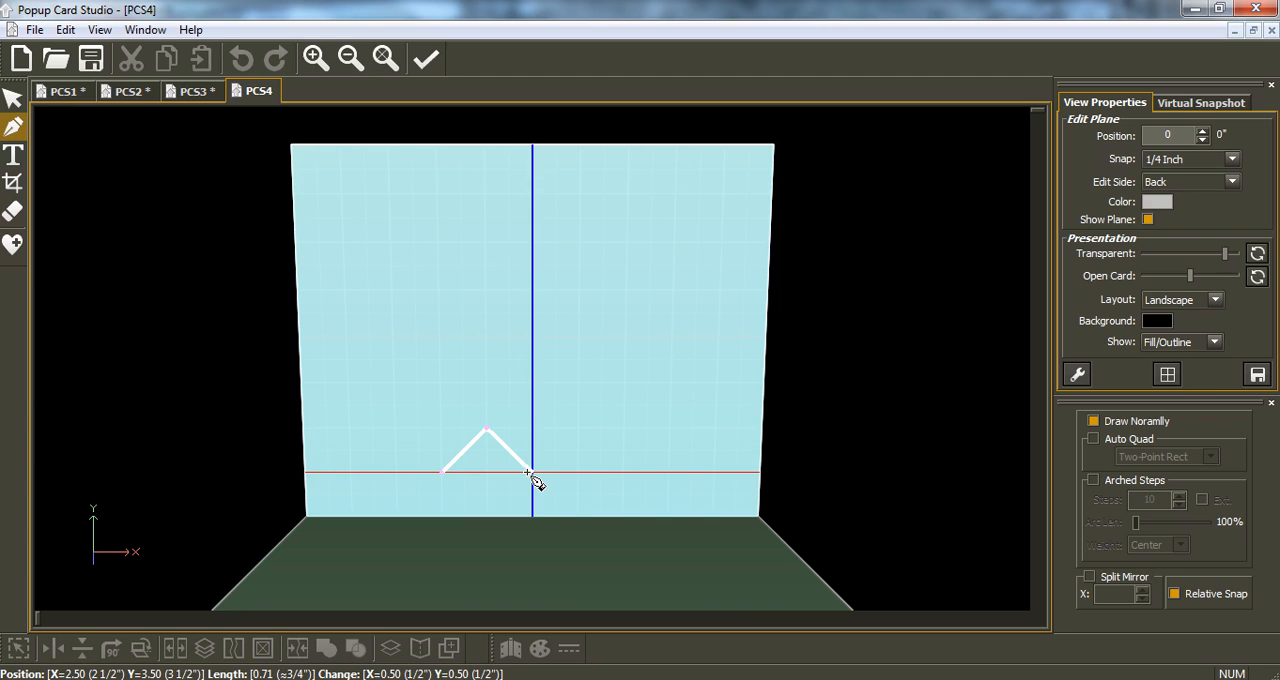
pyautogui.click(530, 472)
pyautogui.click(553, 472)
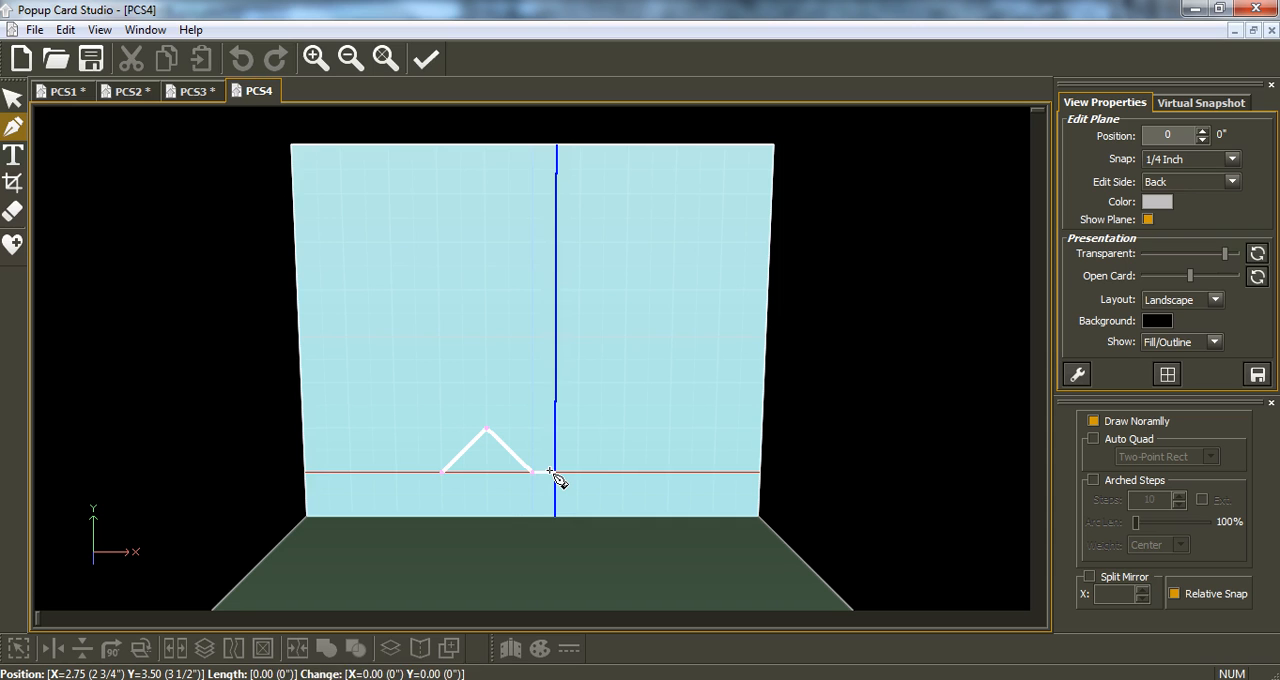
pyautogui.click(486, 407)
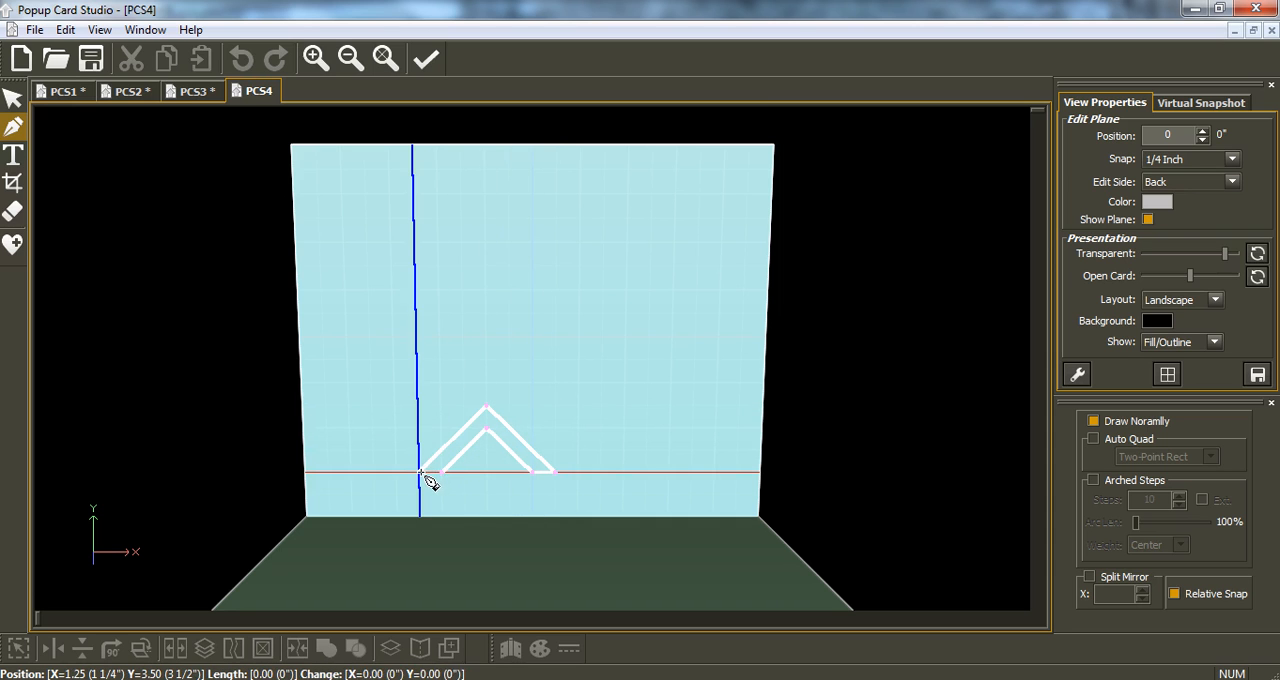
pyautogui.click(421, 473)
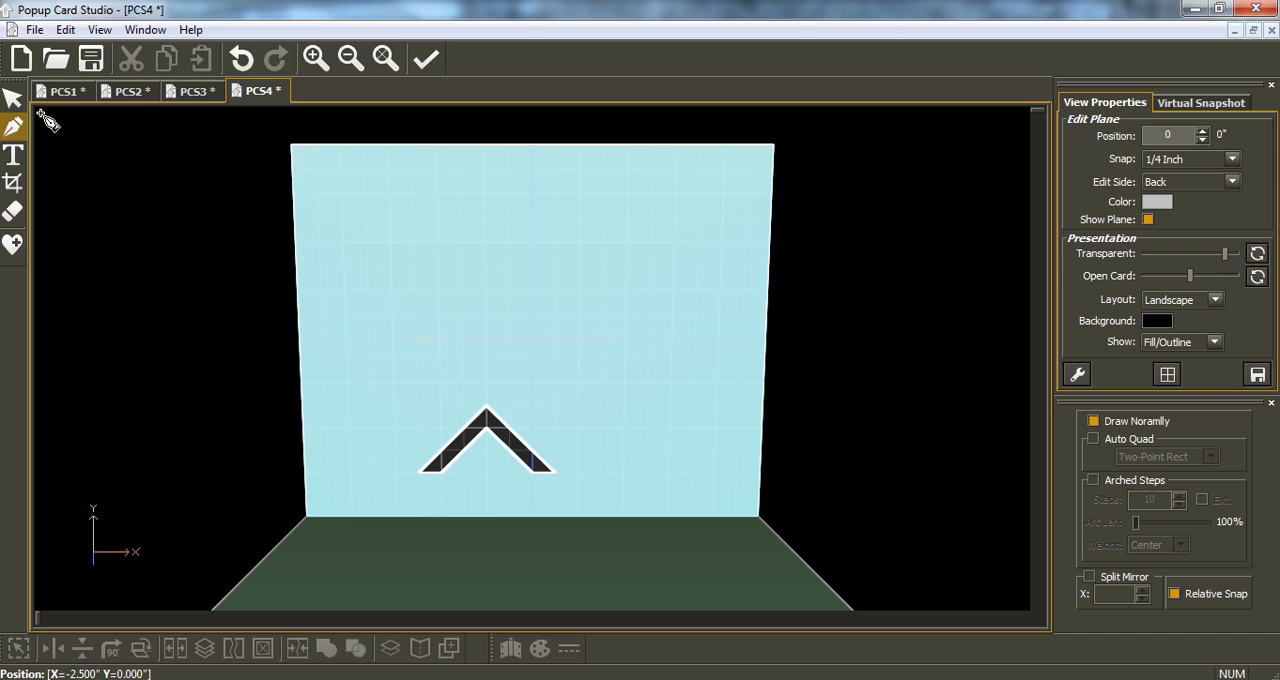
# Enlarge the chevron proportionally to 3 by 1.5 inches and set the snap to 1/128 Inch.
pyautogui.click(12, 97)
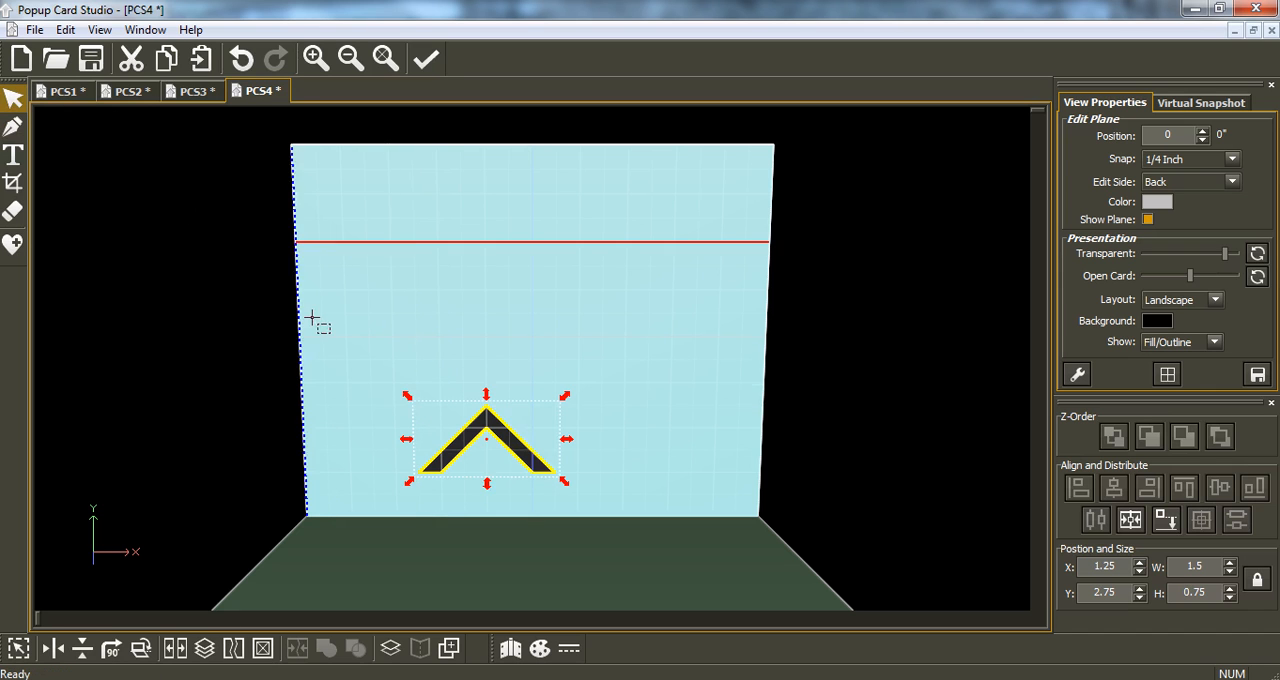
pyautogui.moveTo(563, 400); pyautogui.dragTo(700, 330)
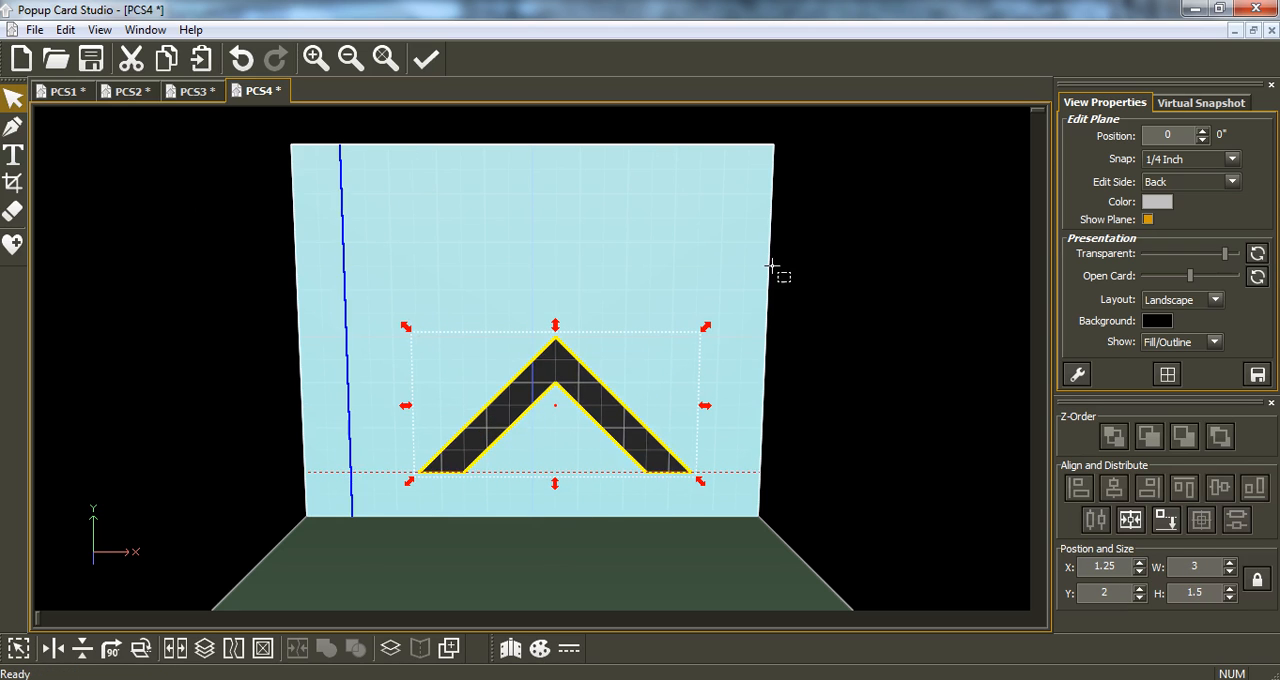
pyautogui.click(1230, 160)
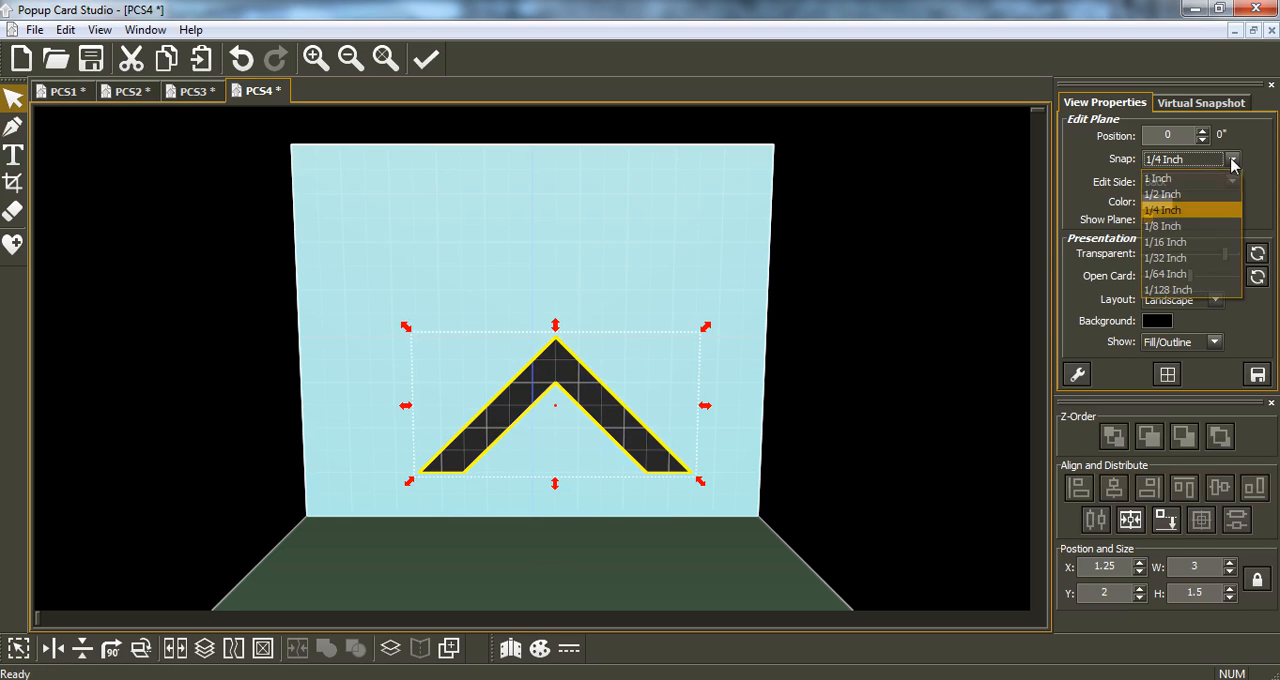
pyautogui.click(1230, 290)
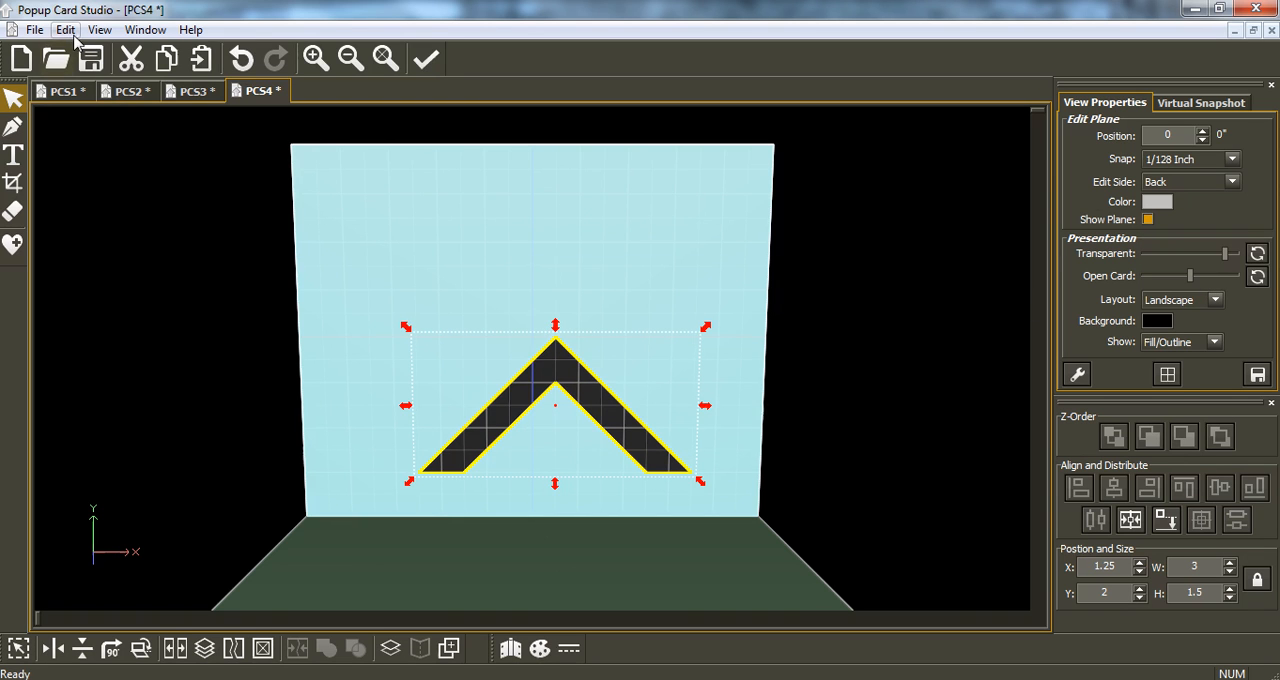
# Preview the print layout of the card with the enlarged chevron.
pyautogui.click(34, 30)
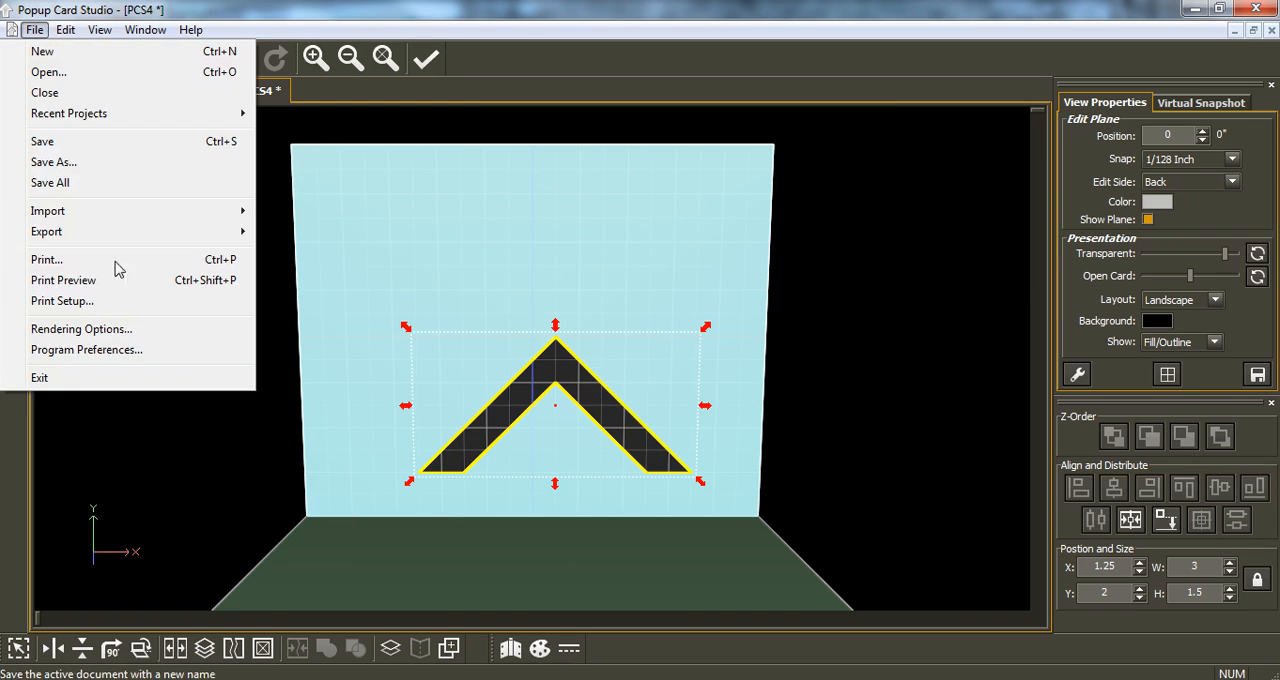
pyautogui.click(63, 280)
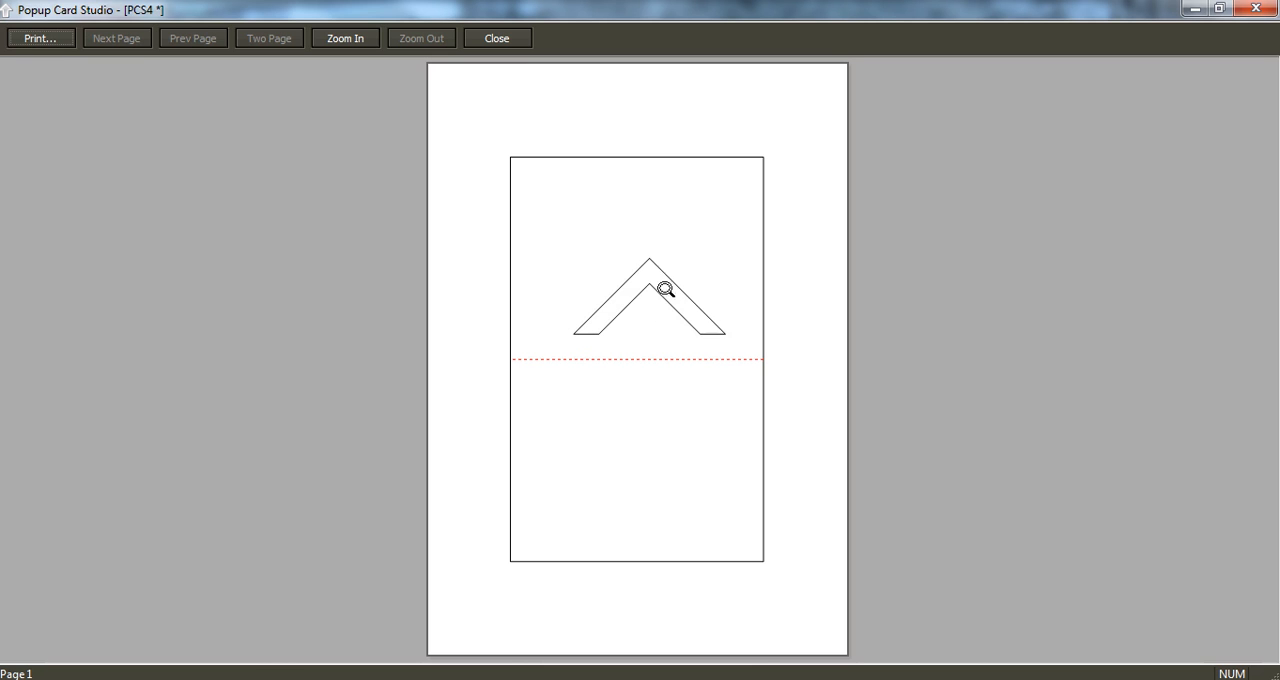
pyautogui.click(1259, 9)
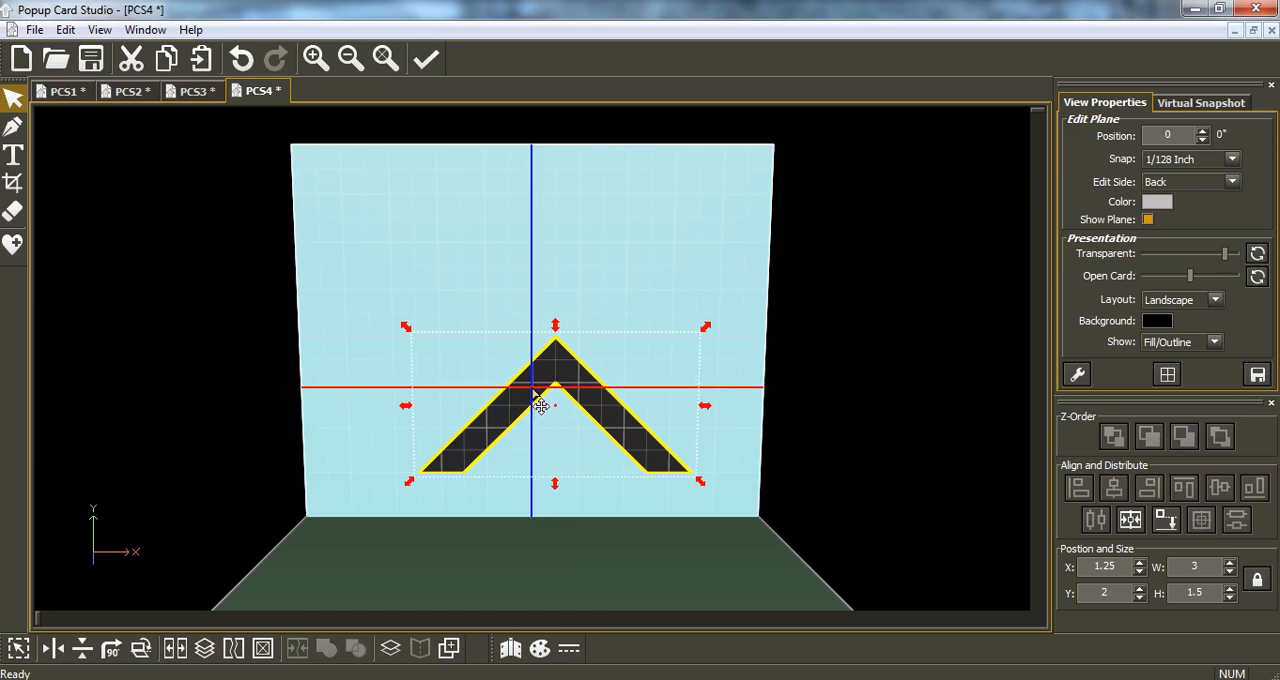
# Try to hinge the uncropped chevron along its bottom side at -1°.
pyautogui.click(508, 650)
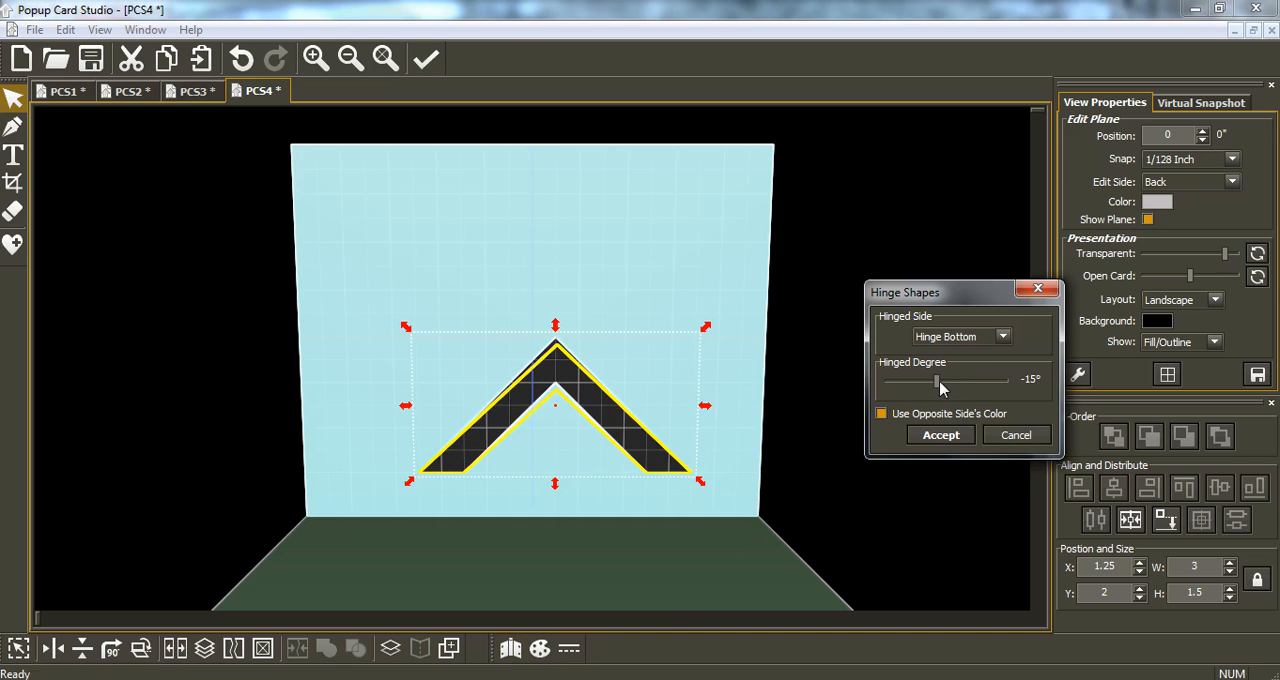
pyautogui.moveTo(940, 388); pyautogui.dragTo(948, 392)
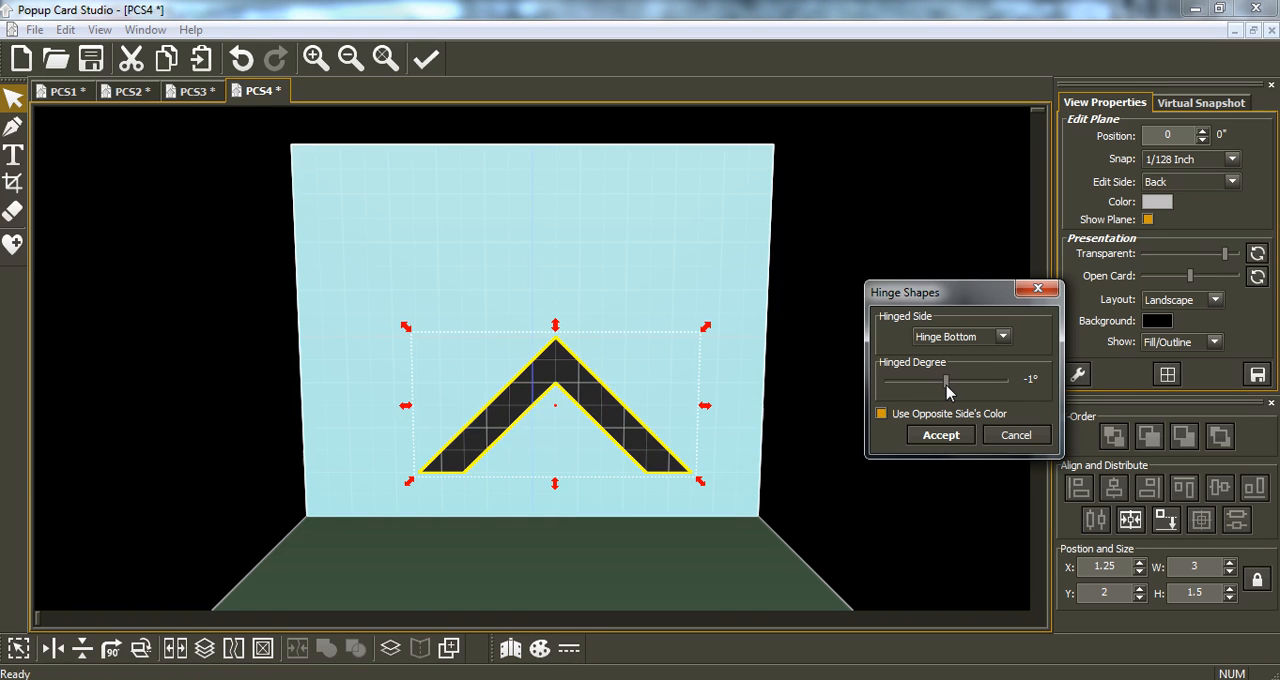
pyautogui.click(958, 436)
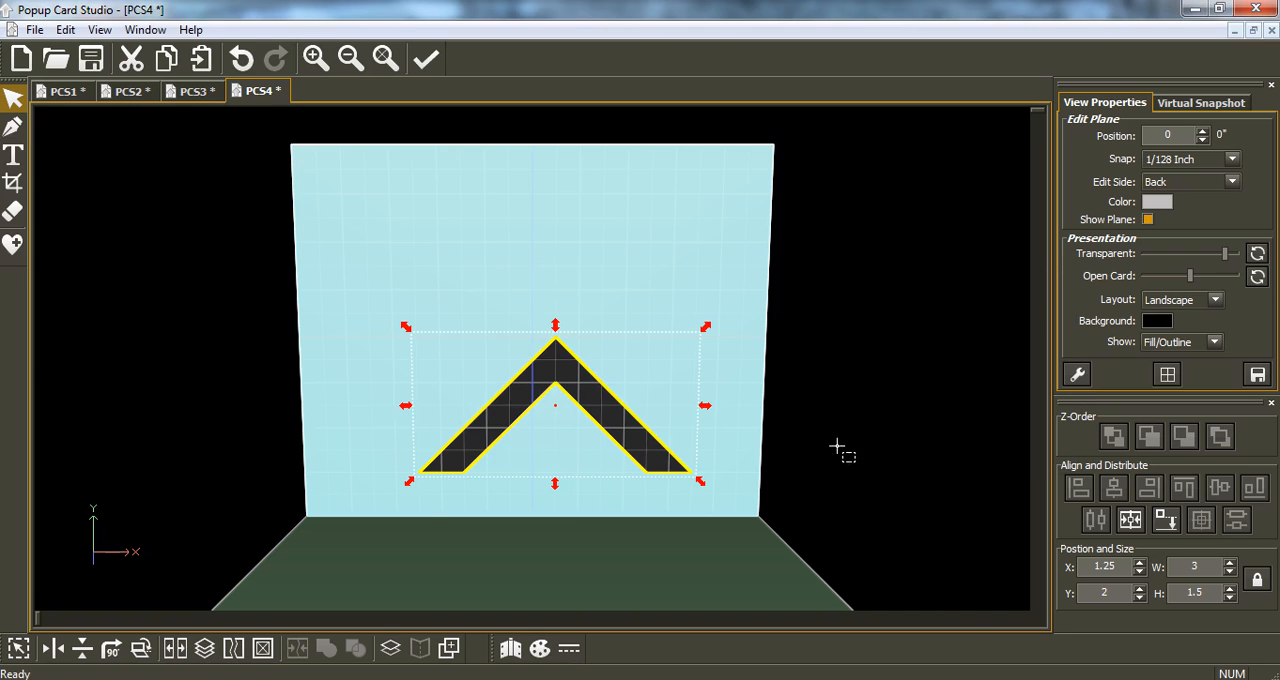
# Check the print preview for fold lines on the chevron's bottom edges.
pyautogui.click(34, 29)
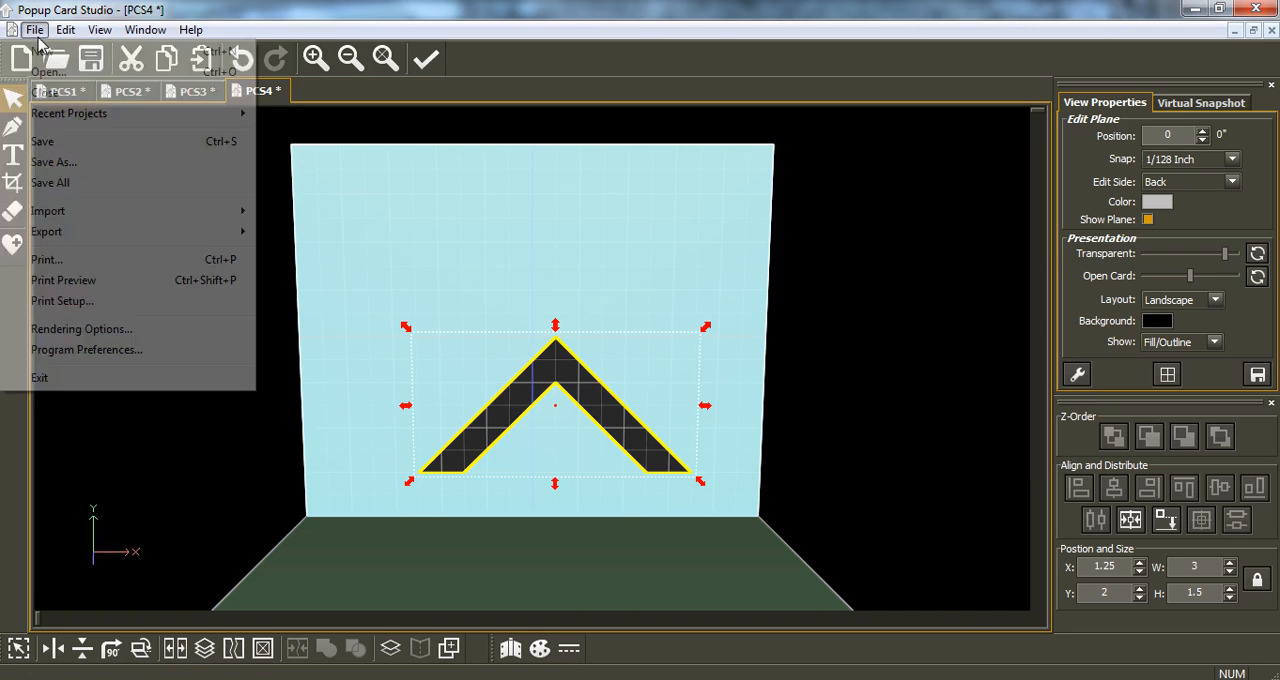
pyautogui.click(121, 287)
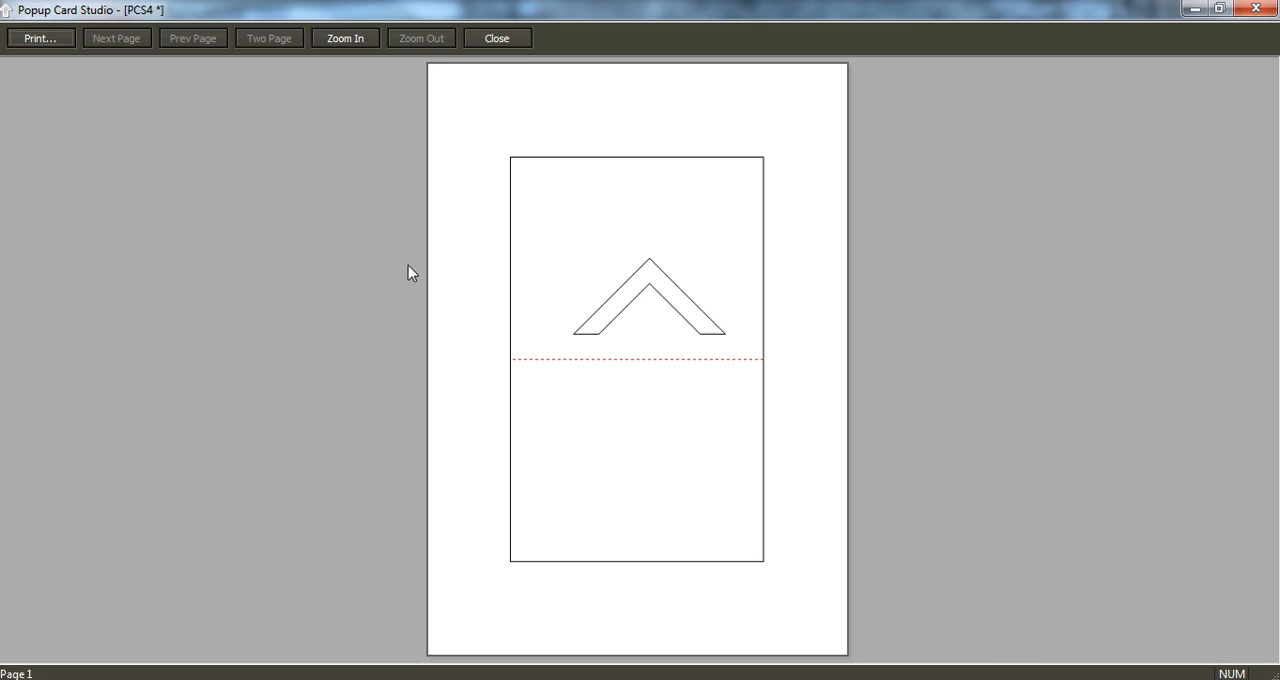
pyautogui.click(1252, 10)
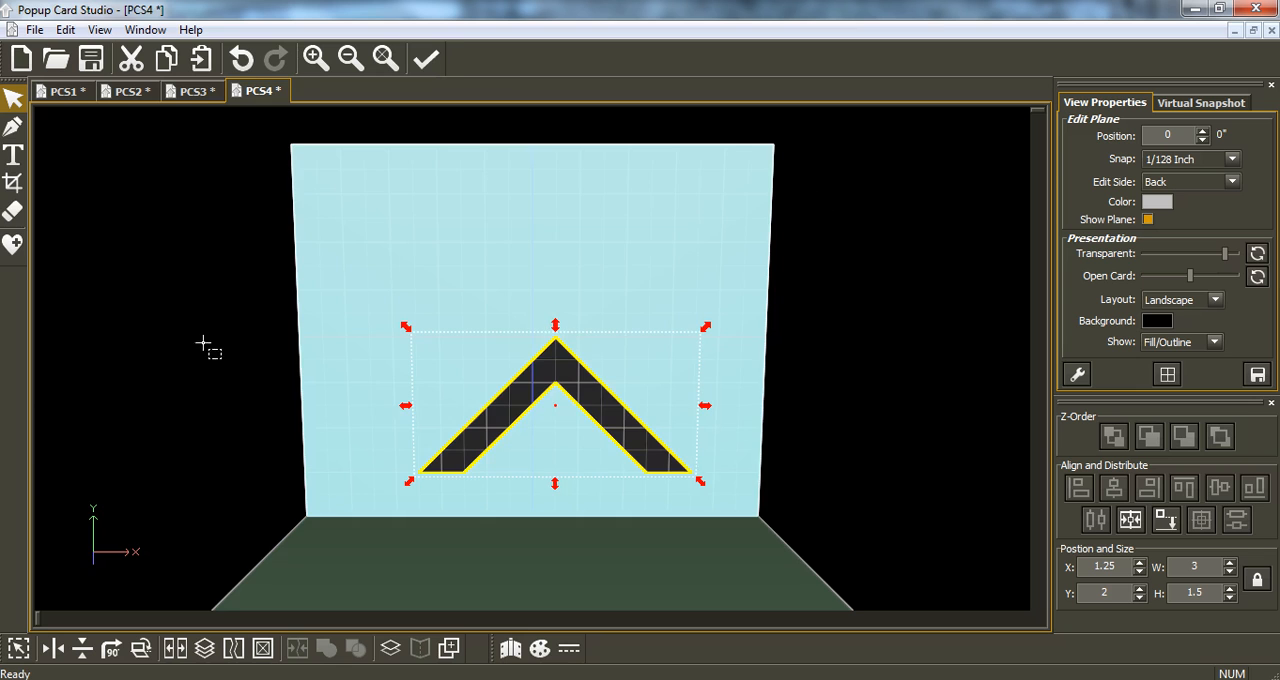
# Crop a thin strip off the chevron's bottom, leaving it about 1.47 inches high, and check its outline in the print preview.
pyautogui.click(13, 182)
pyautogui.moveTo(380, 503); pyautogui.dragTo(722, 470)
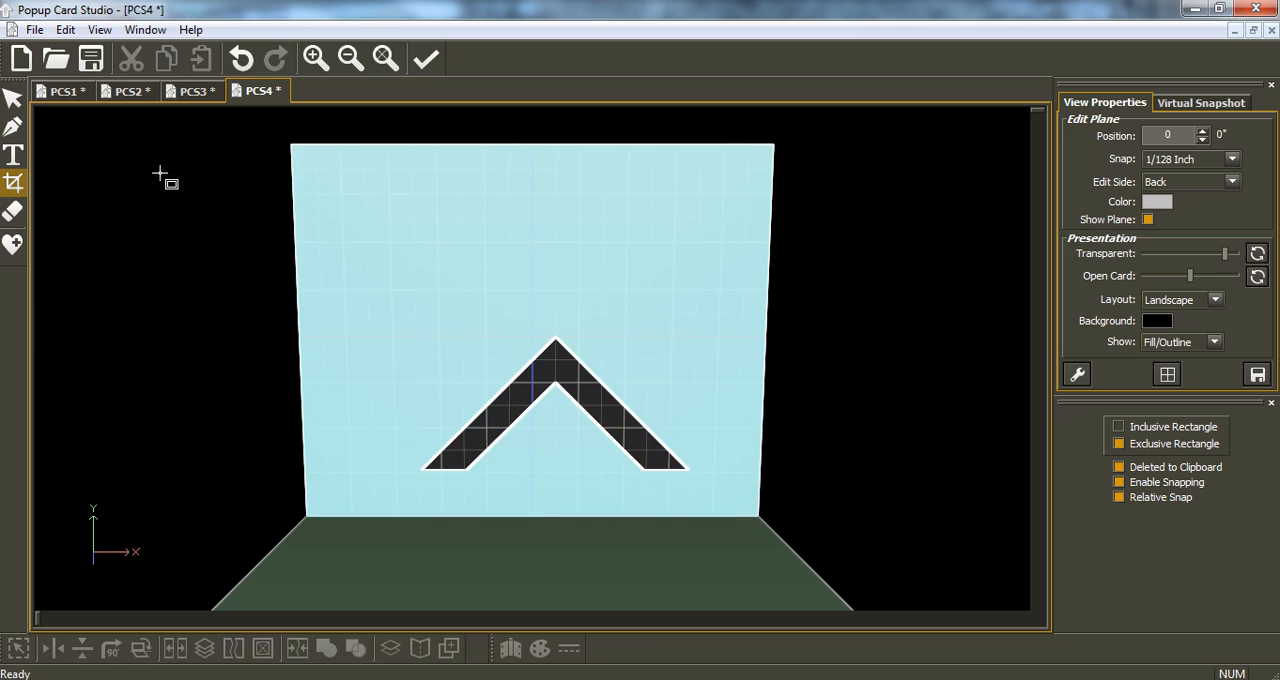
pyautogui.click(34, 29)
pyautogui.click(90, 279)
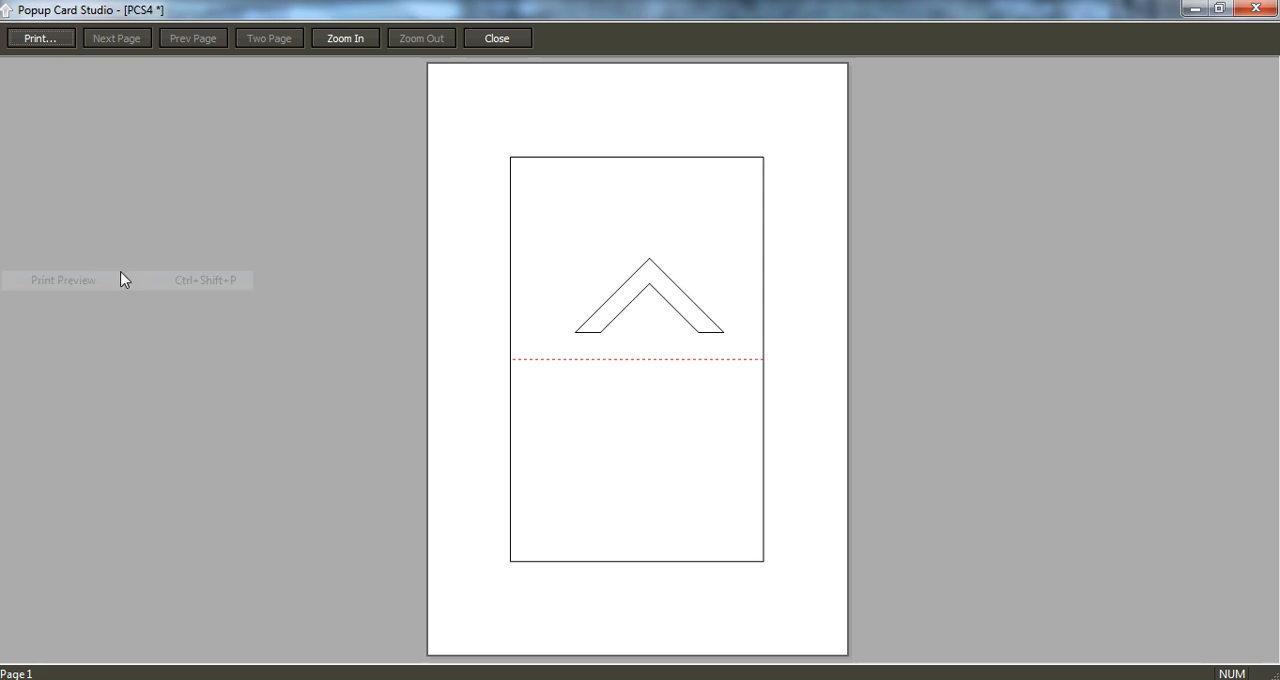
pyautogui.click(1256, 8)
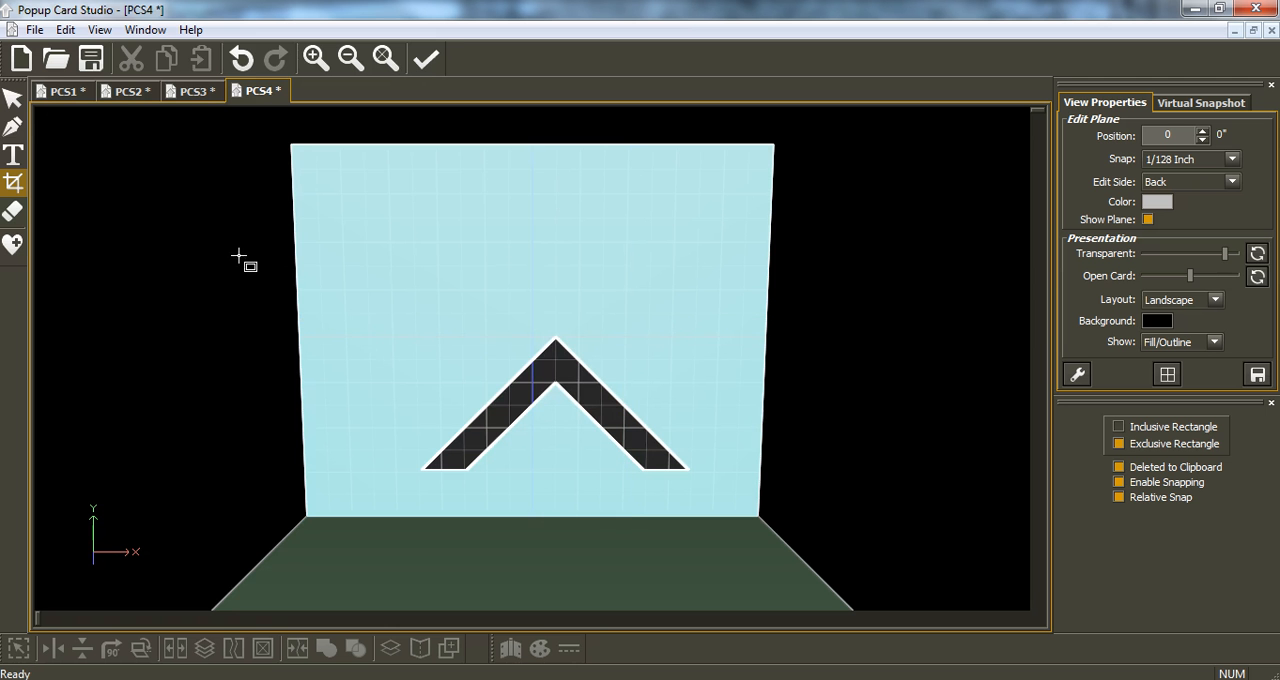
# Hinge the cropped chevron with the Hinge Bottom option and a very small hinge angle.
pyautogui.click(12, 97)
pyautogui.click(558, 365)
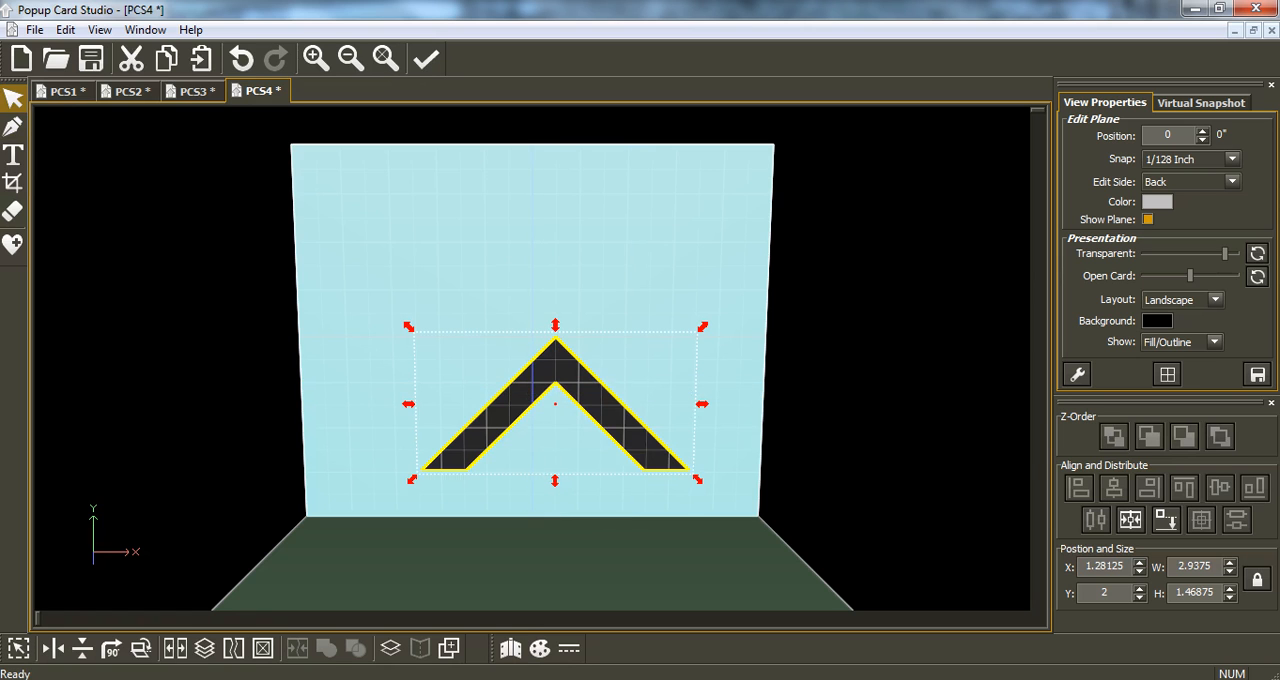
pyautogui.click(510, 648)
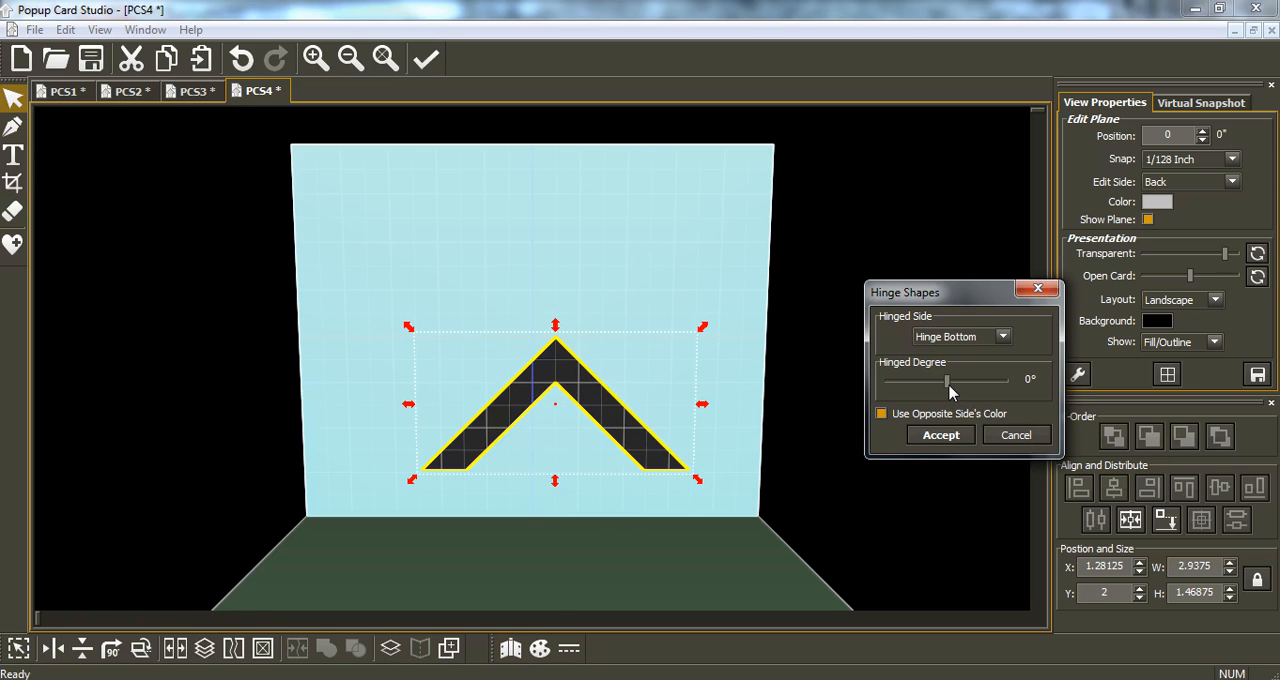
pyautogui.moveTo(950, 390); pyautogui.dragTo(952, 390)
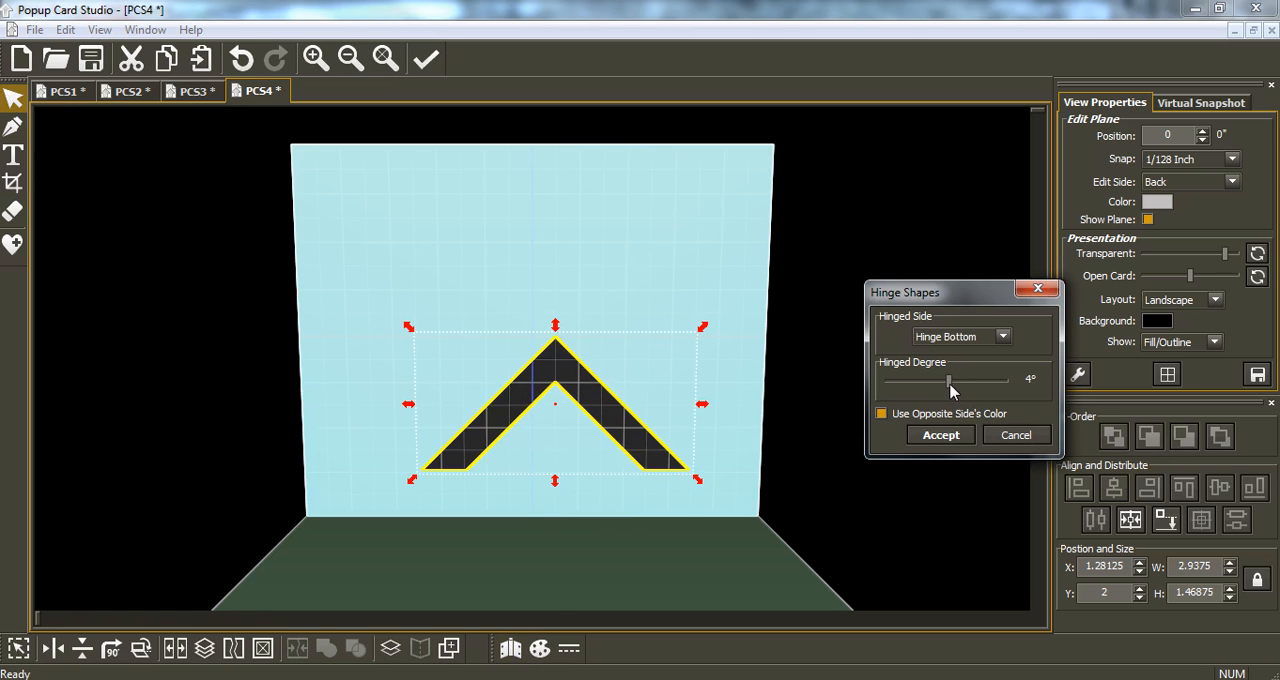
pyautogui.click(940, 435)
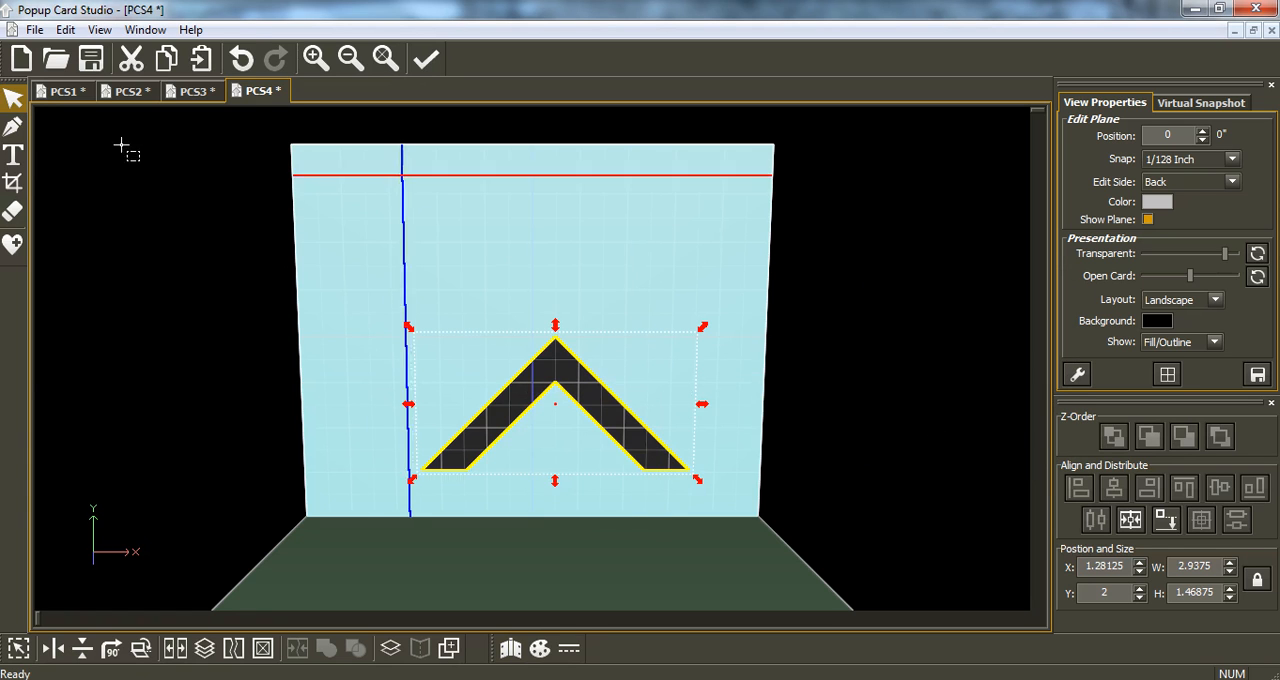
# Preview the print layout and zoom in to examine the bottom edges of the hinged chevron.
pyautogui.click(35, 29)
pyautogui.click(106, 282)
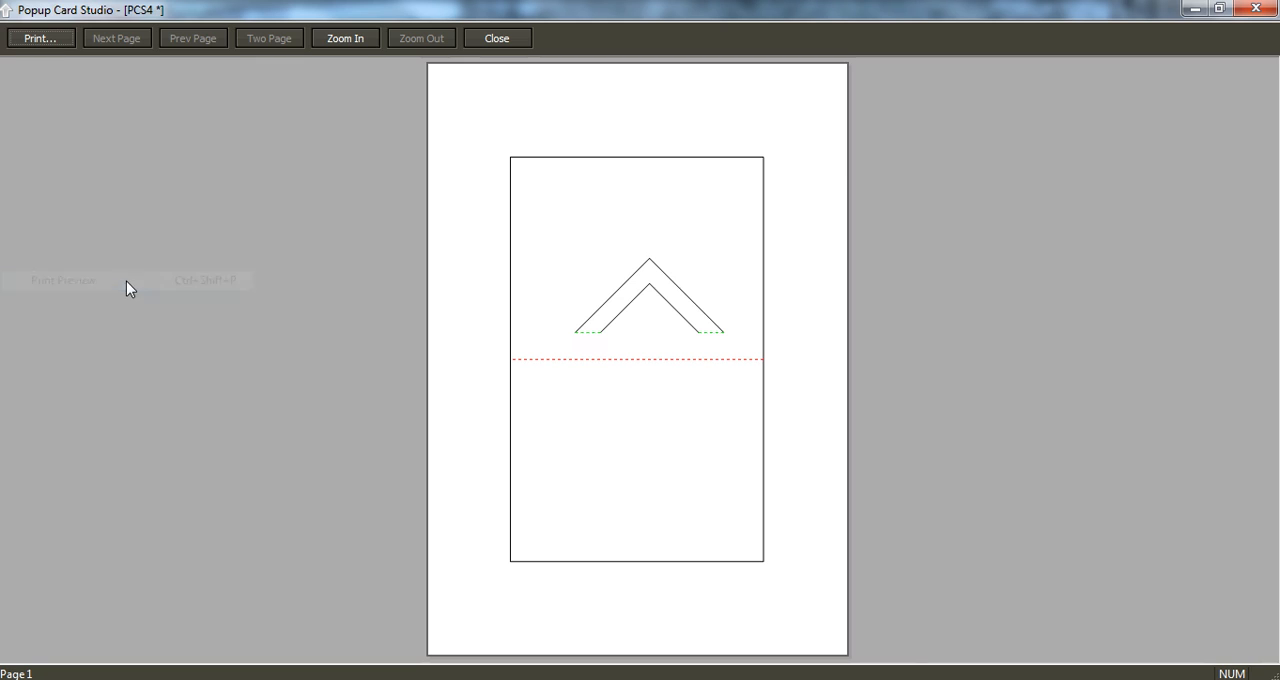
pyautogui.click(633, 314)
pyautogui.click(636, 352)
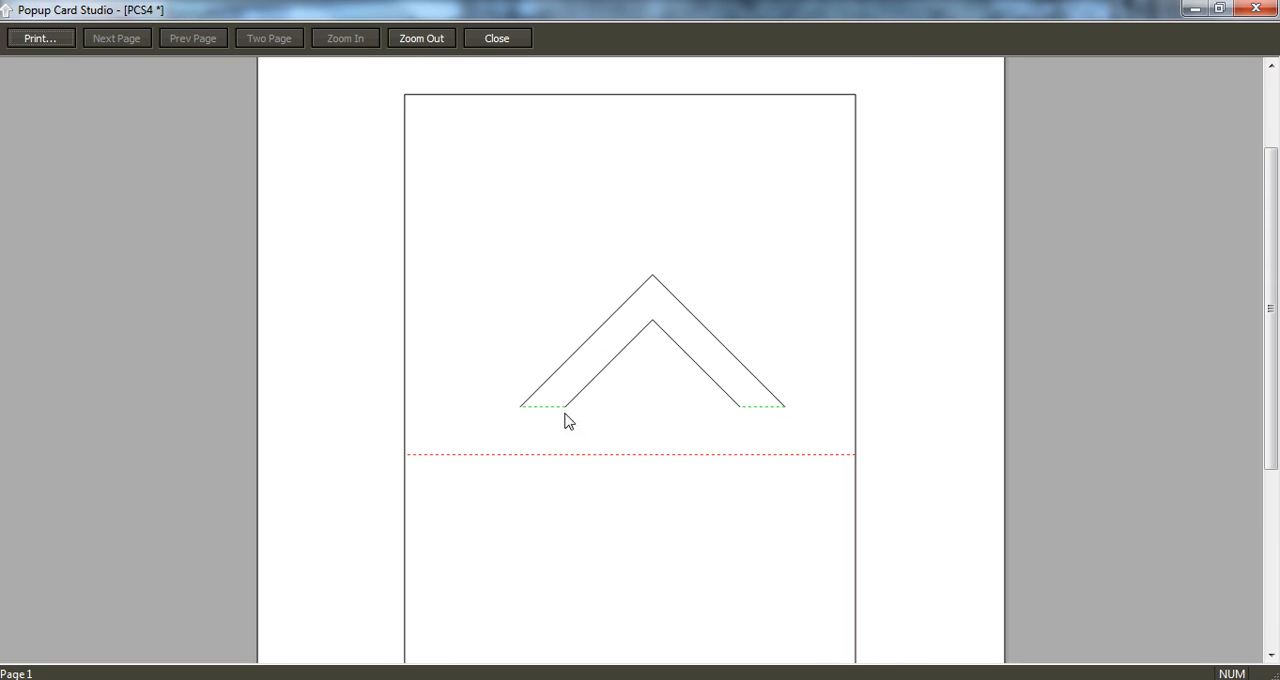
pyautogui.click(1250, 8)
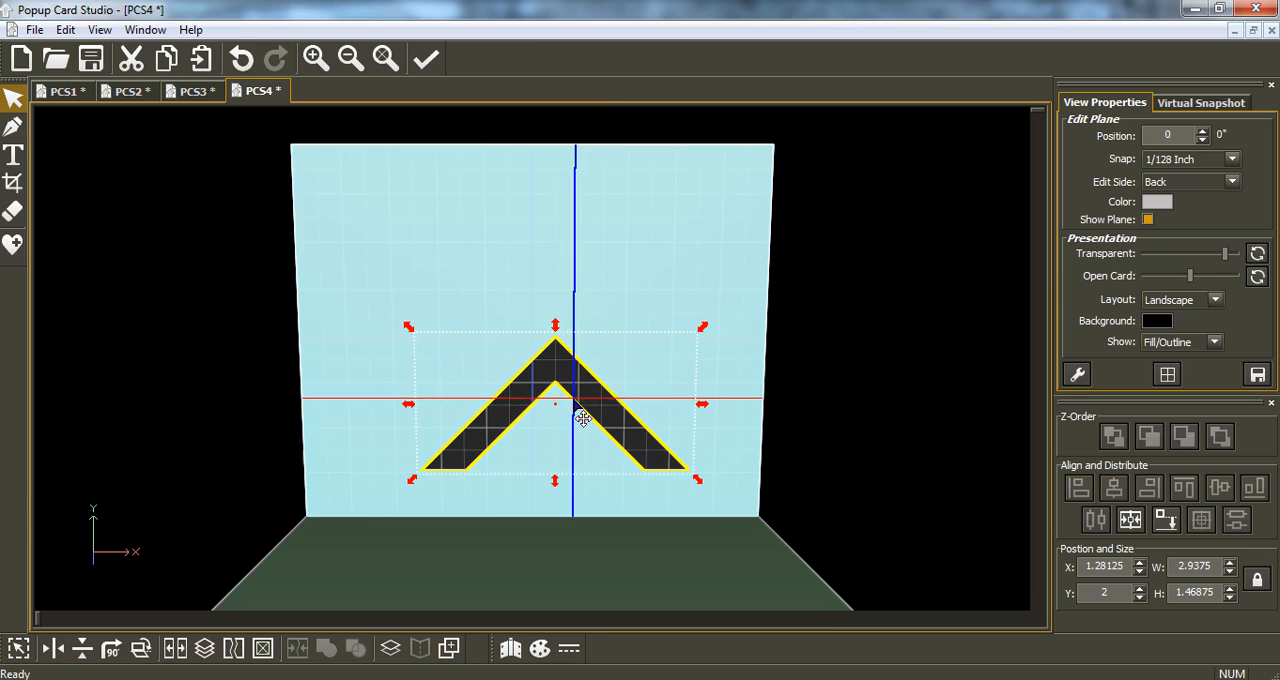
# Move the chevron to the back panel's upper right corner and shrink it to about 1.23 by 0.62 inches.
pyautogui.moveTo(585, 410); pyautogui.dragTo(755, 222)
pyautogui.moveTo(873, 297); pyautogui.dragTo(718, 220)
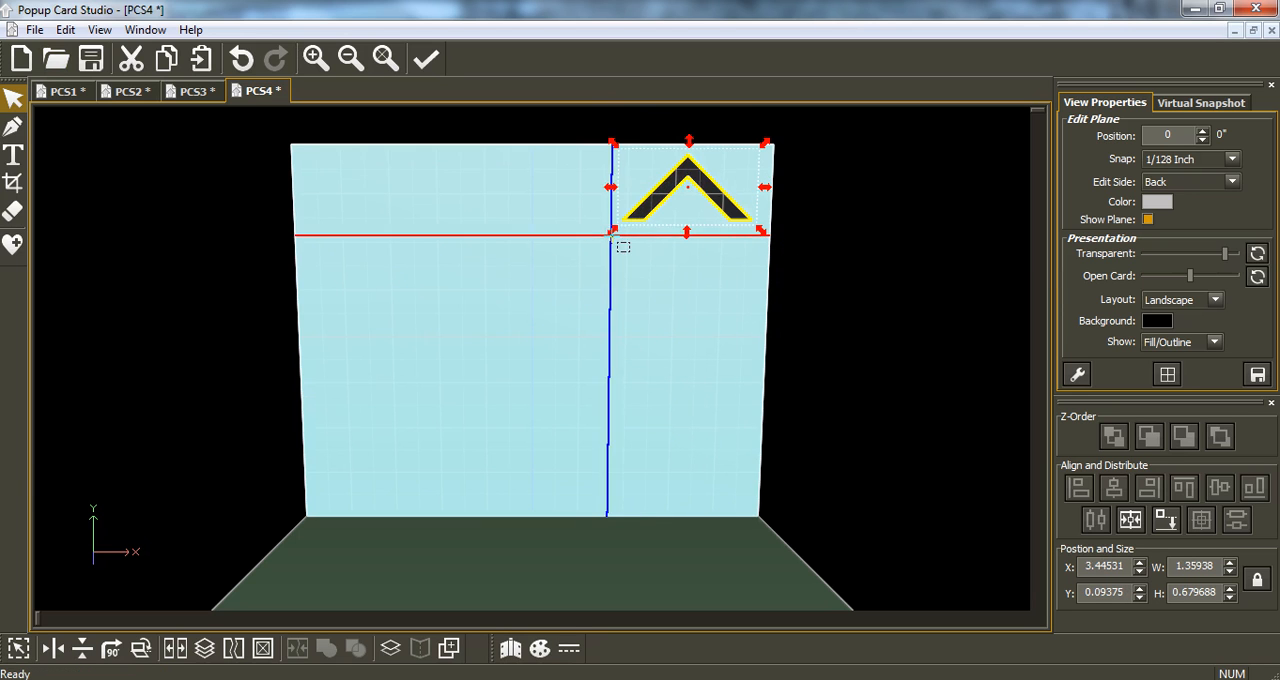
pyautogui.moveTo(612, 231); pyautogui.dragTo(625, 220)
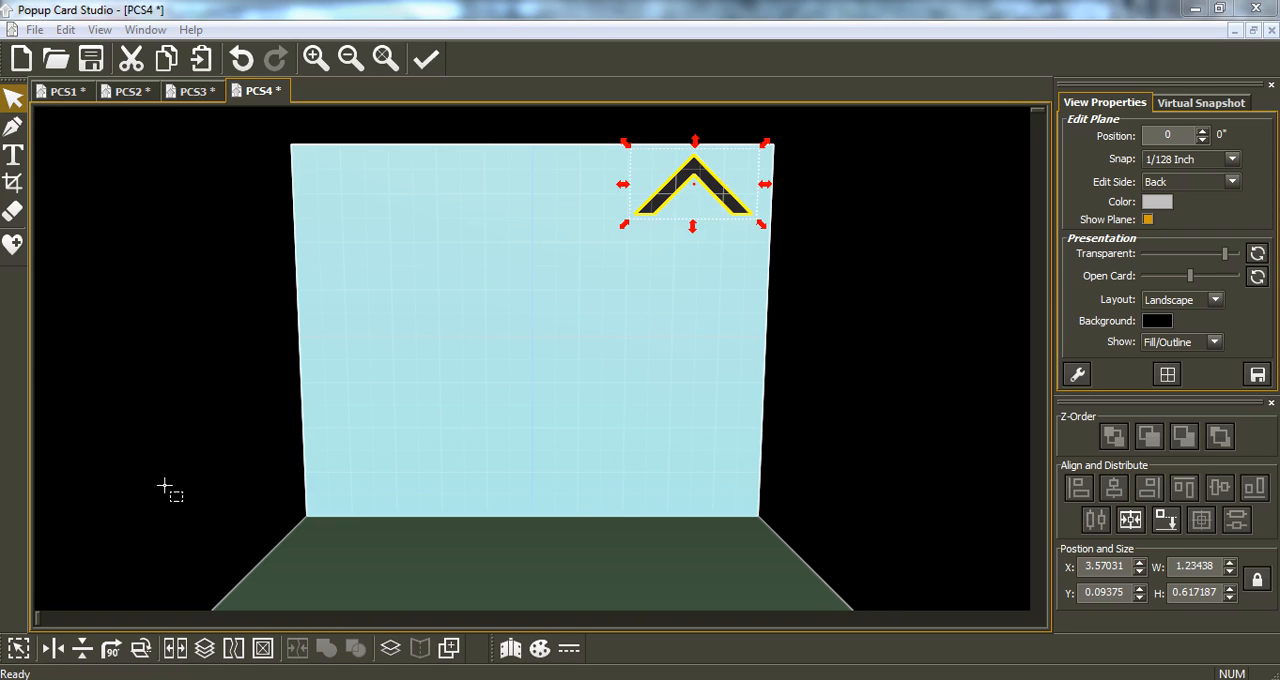
# Shrink the chevron to about 1.11 by 0.55 inches, duplicate it into 7 rows, and scale the column to about 1.06 by 3.75 inches.
pyautogui.moveTo(624, 225); pyautogui.dragTo(638, 220)
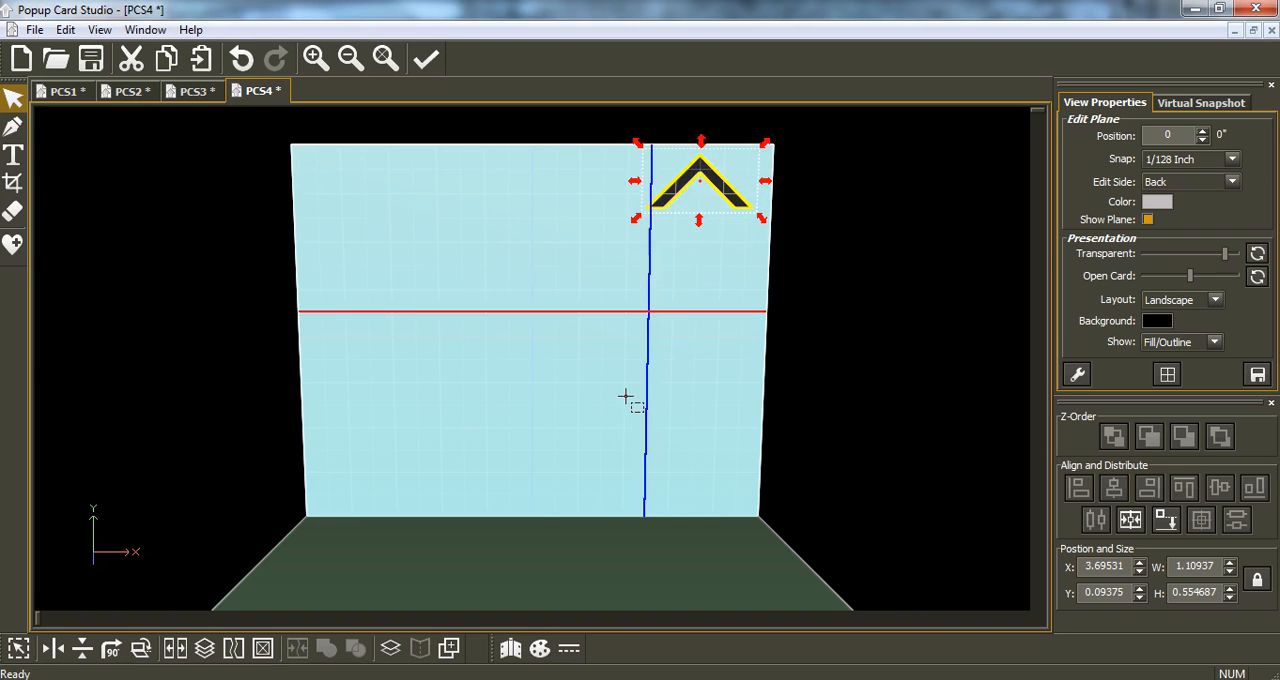
pyautogui.click(449, 648)
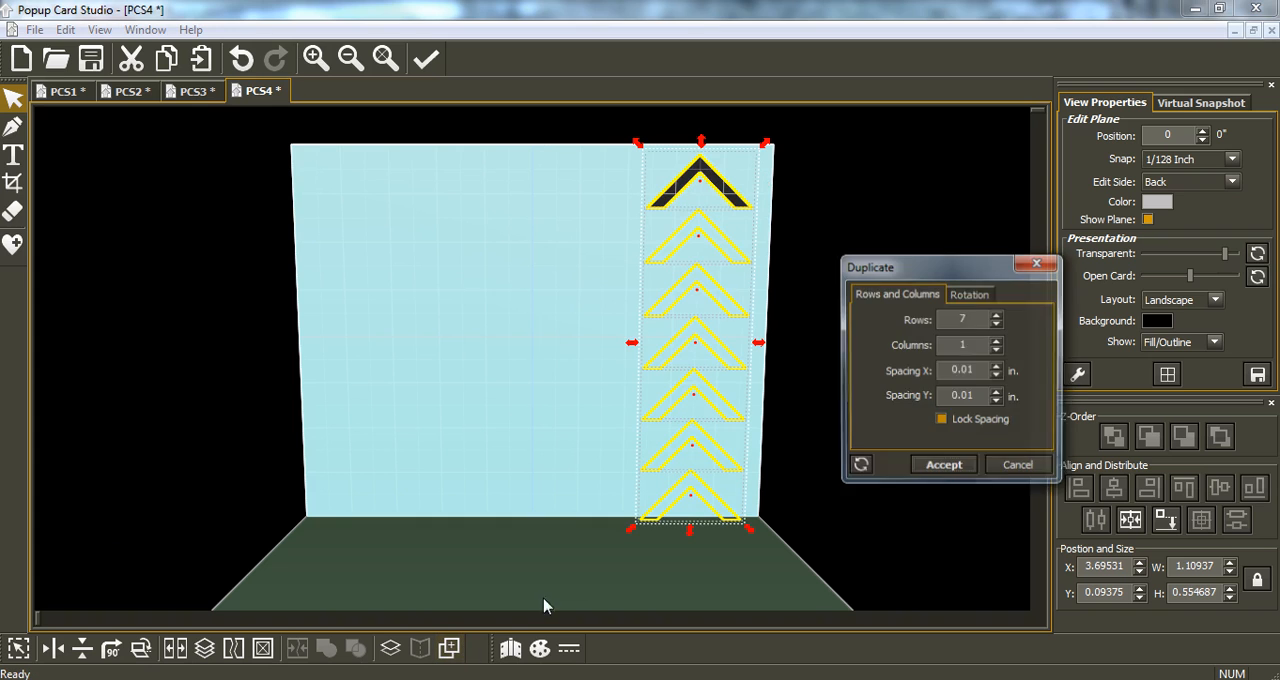
pyautogui.click(944, 467)
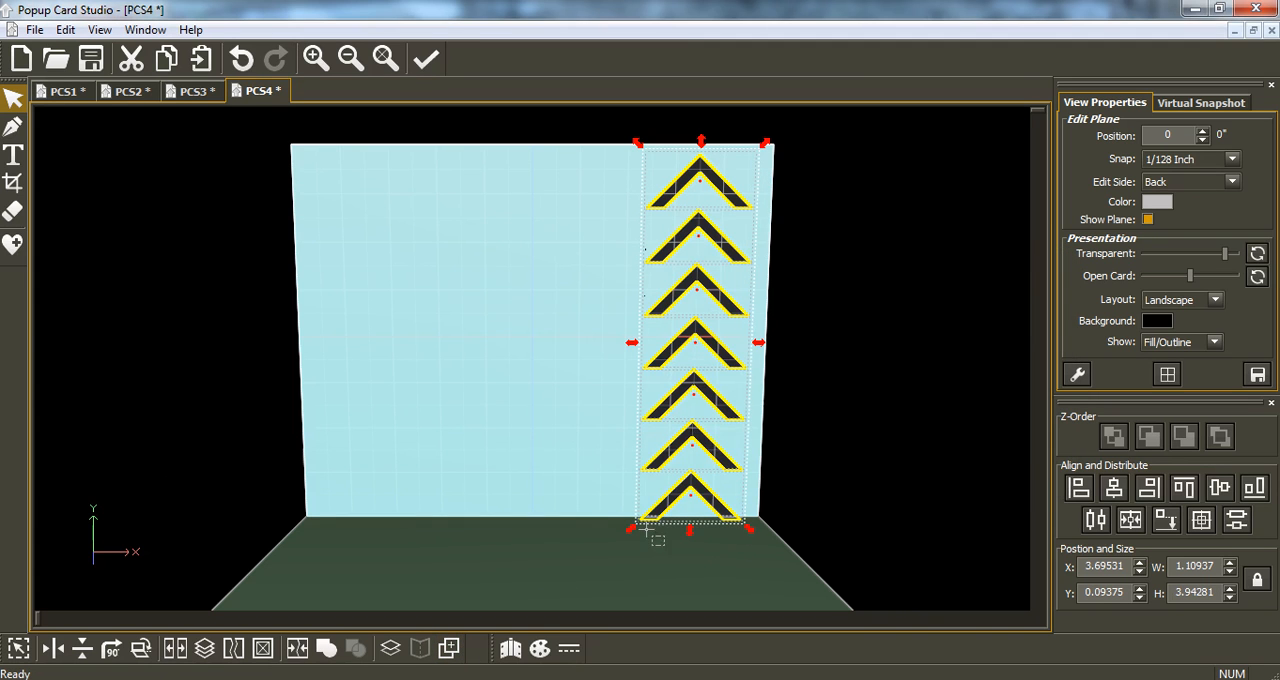
pyautogui.moveTo(634, 526); pyautogui.dragTo(657, 516)
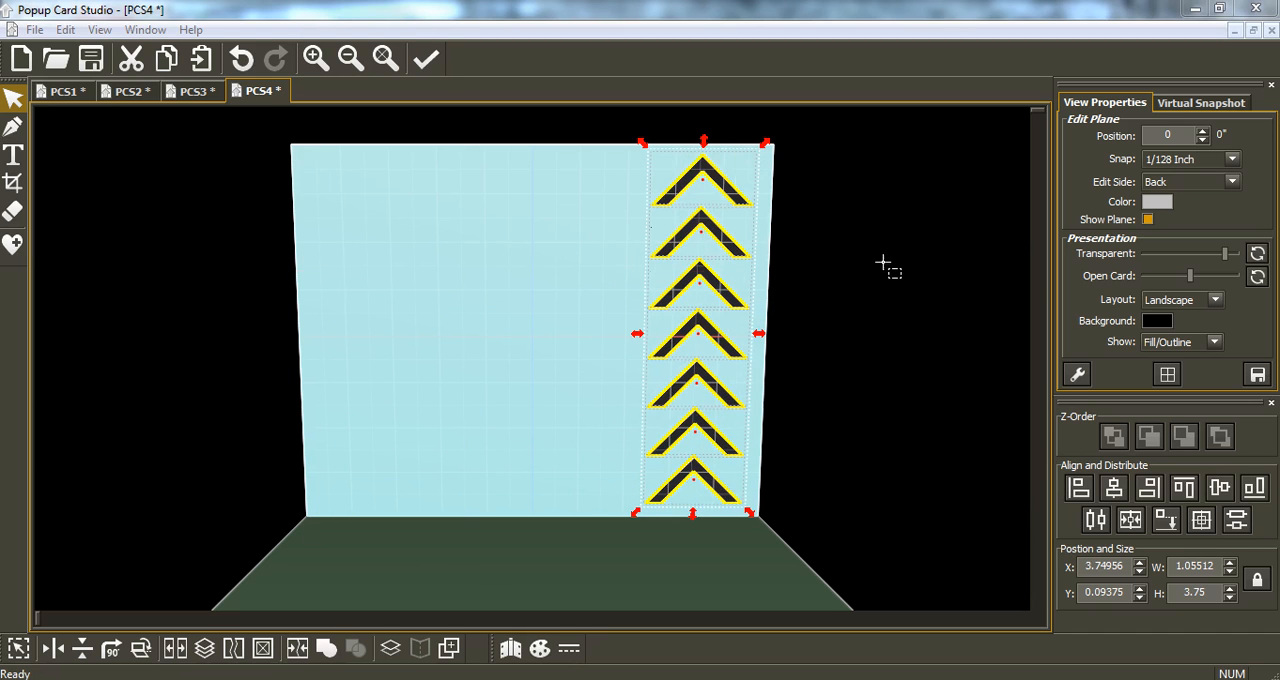
# Preview the print layout and zoom in to examine the cut and hinge lines of the chevron column.
pyautogui.click(34, 30)
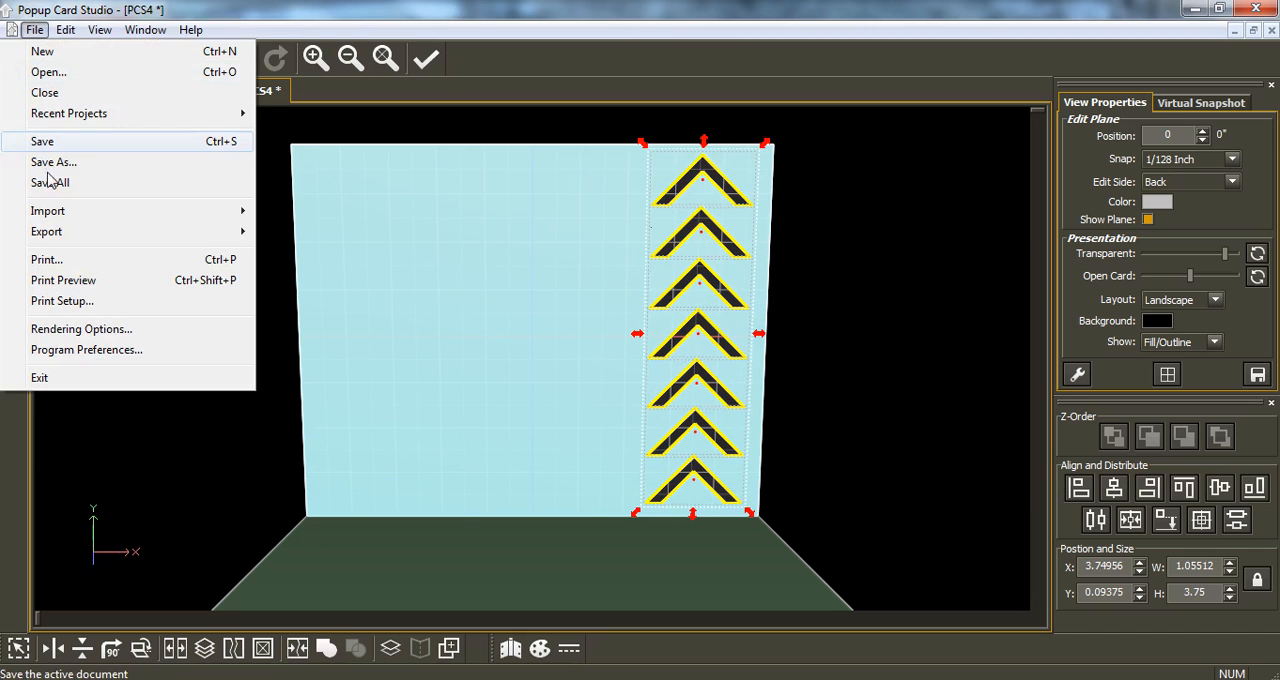
pyautogui.click(106, 277)
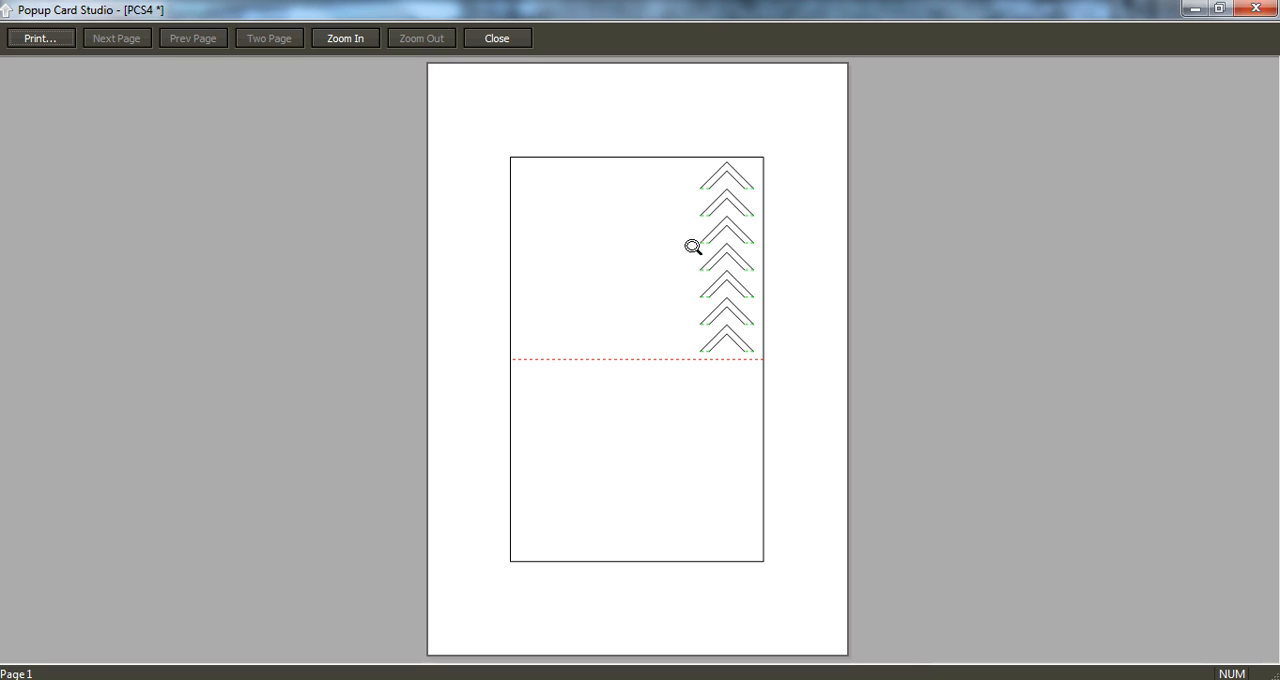
pyautogui.click(727, 245)
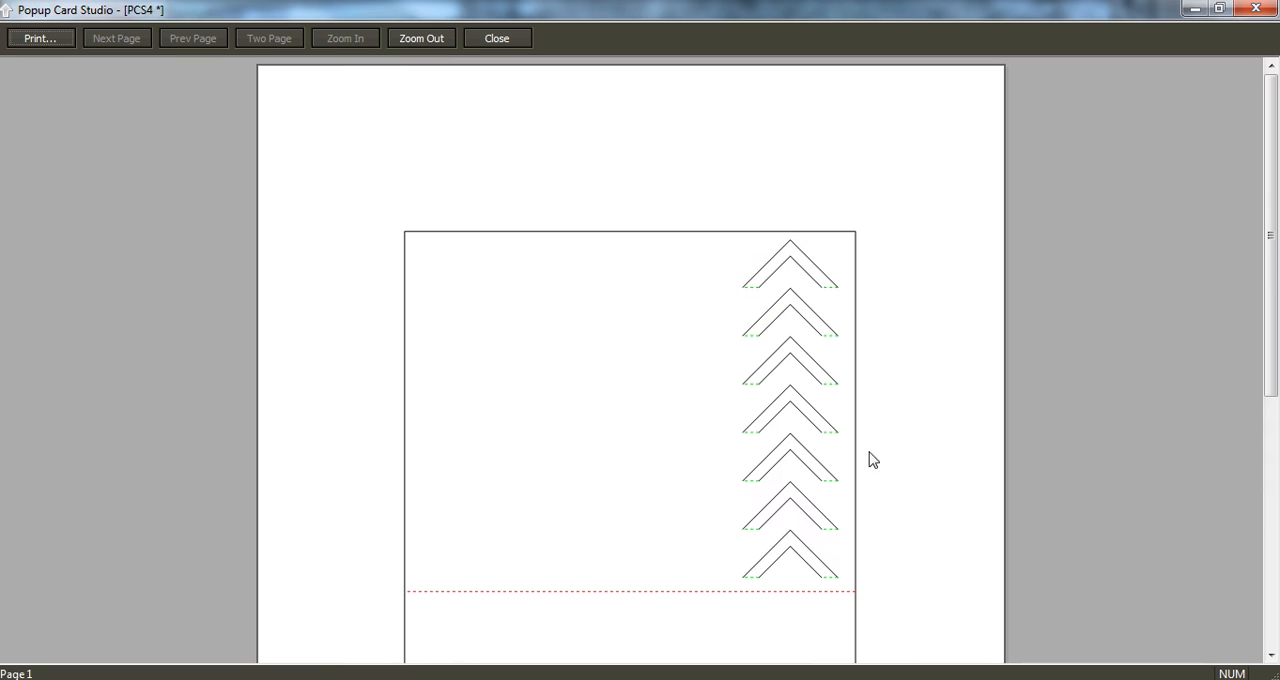
pyautogui.click(1252, 12)
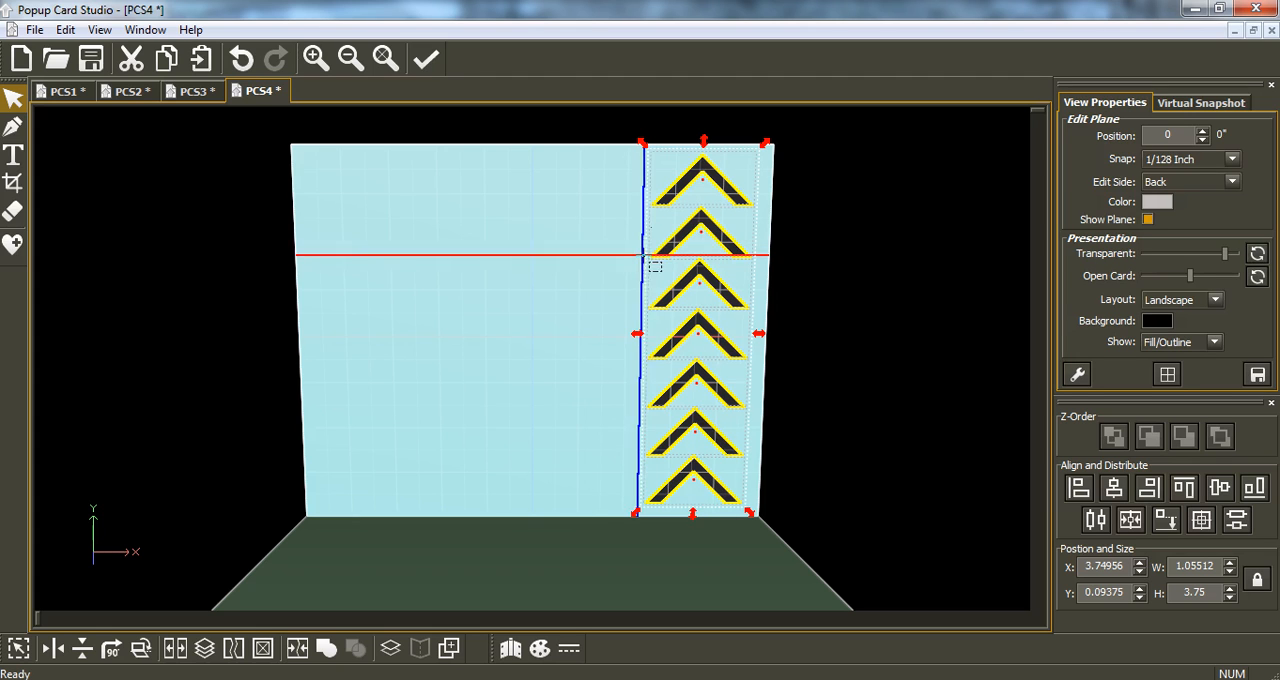
# Paste a copy of the chevron column over the original and flip it vertically.
pyautogui.click(167, 68)
pyautogui.click(202, 58)
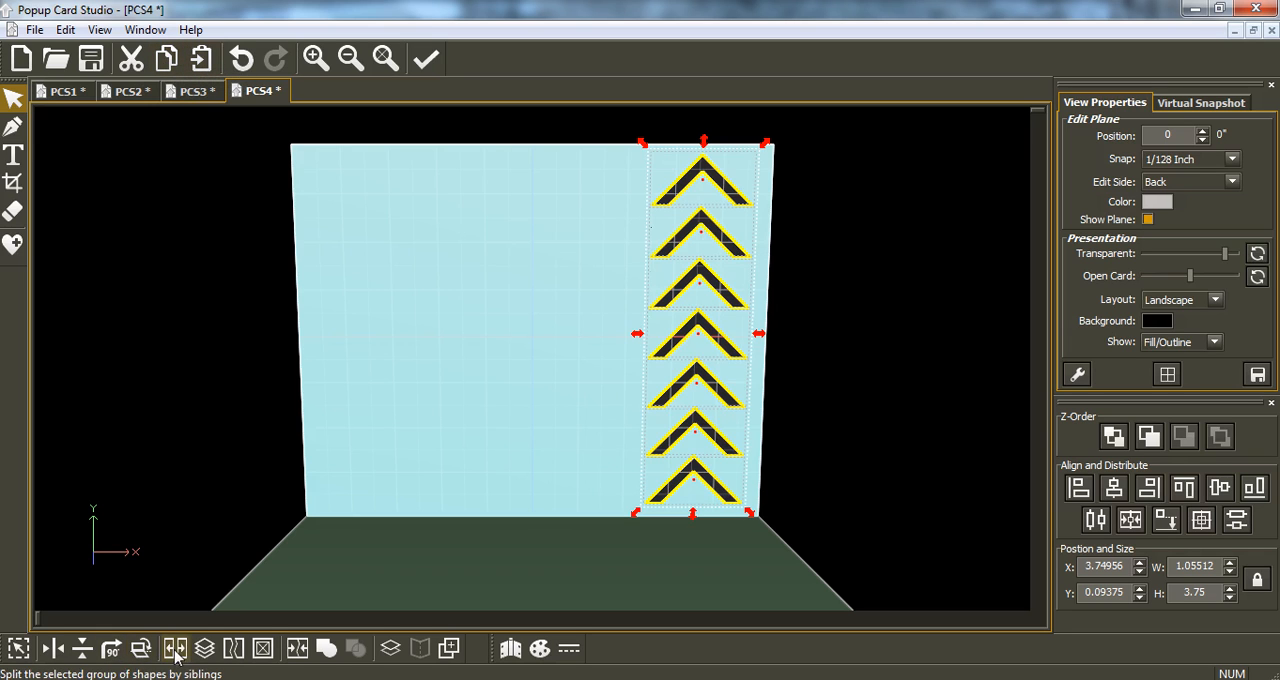
pyautogui.click(84, 650)
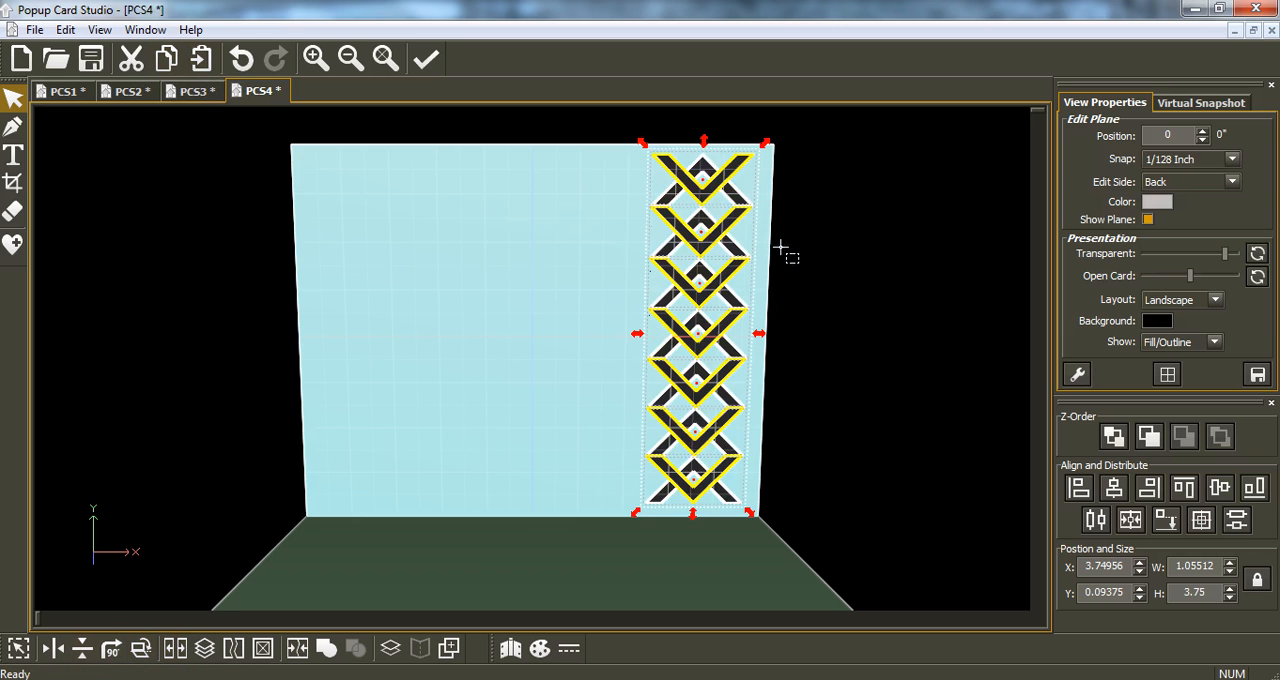
# Shift the flipped column down one row to a Y position of 0.625, and place its bottom chevron over the top upright chevron.
pyautogui.moveTo(709, 191)
pyautogui.mouseDown()
pyautogui.moveTo(712, 243)
pyautogui.moveTo(713, 178)
pyautogui.mouseUp()
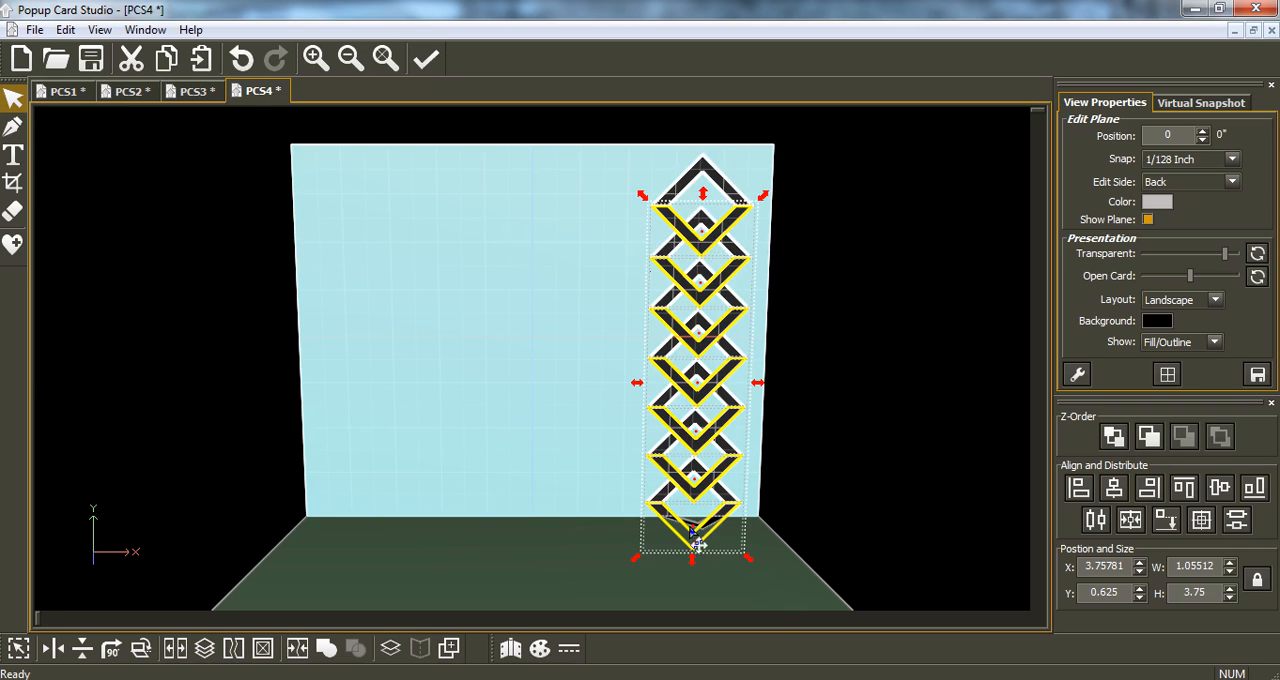
pyautogui.click(581, 515)
pyautogui.moveTo(670, 526); pyautogui.dragTo(690, 198)
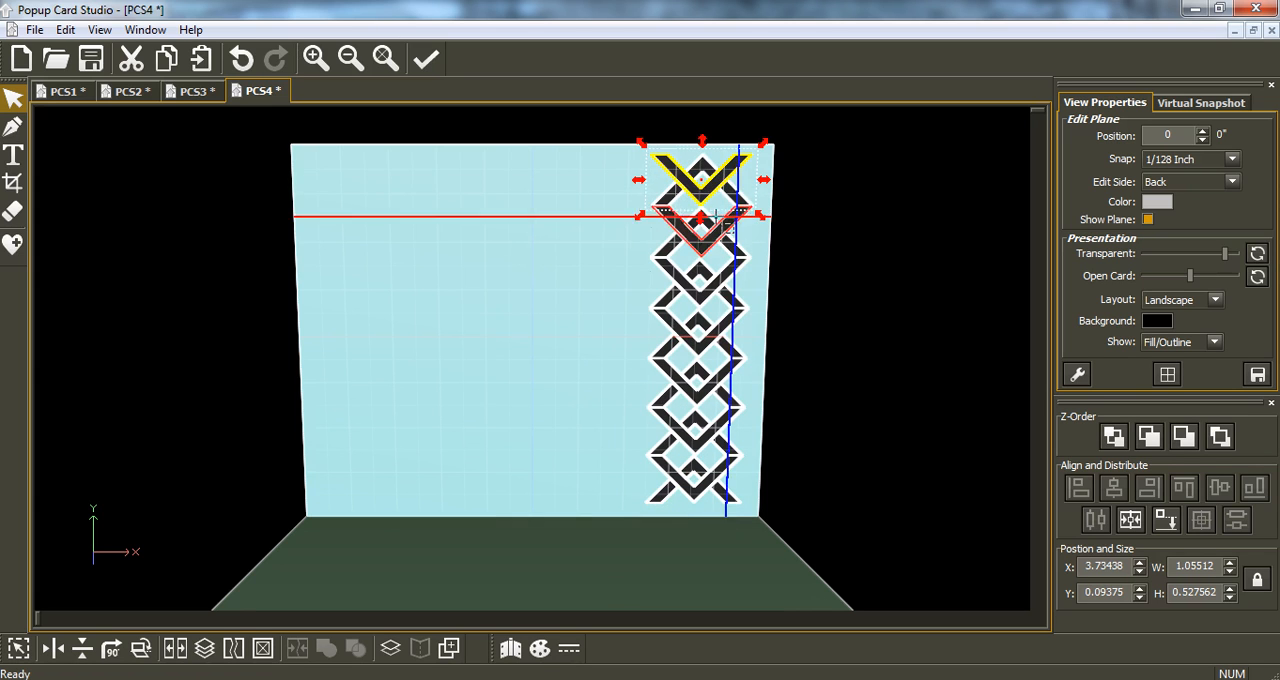
# Undo the chevron moves and the vertical flip of the pasted column.
pyautogui.click(241, 58)
pyautogui.click(241, 58)
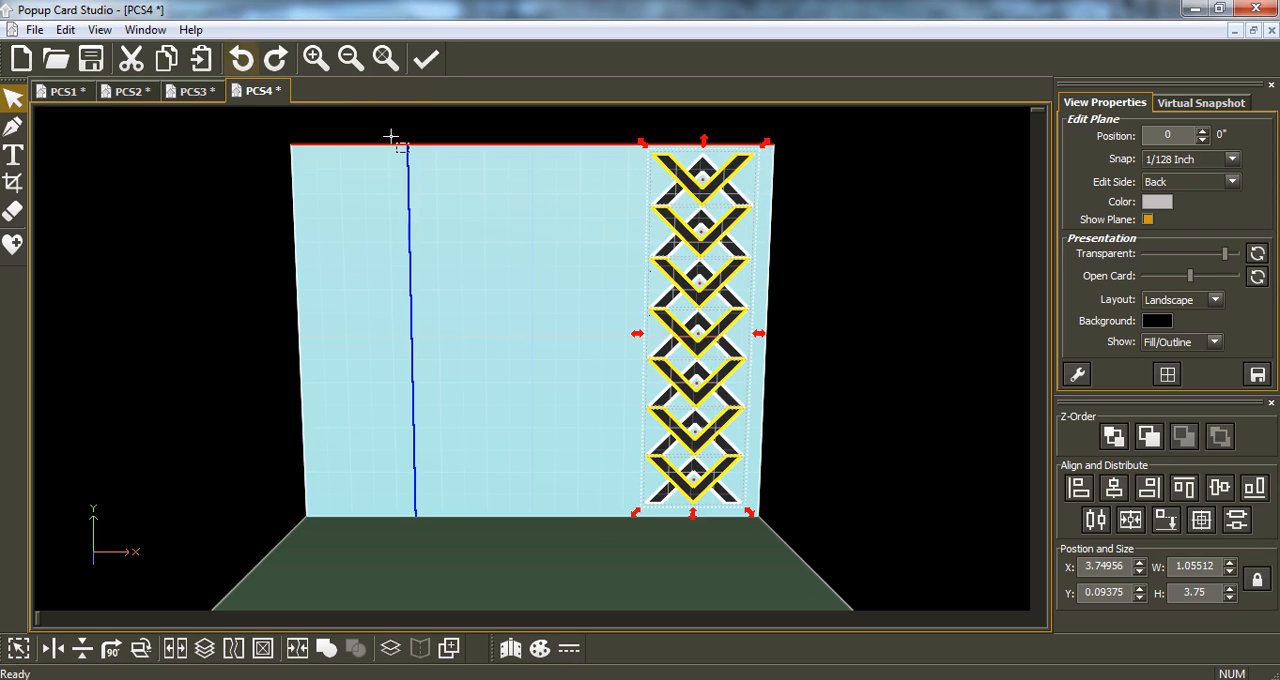
pyautogui.click(253, 63)
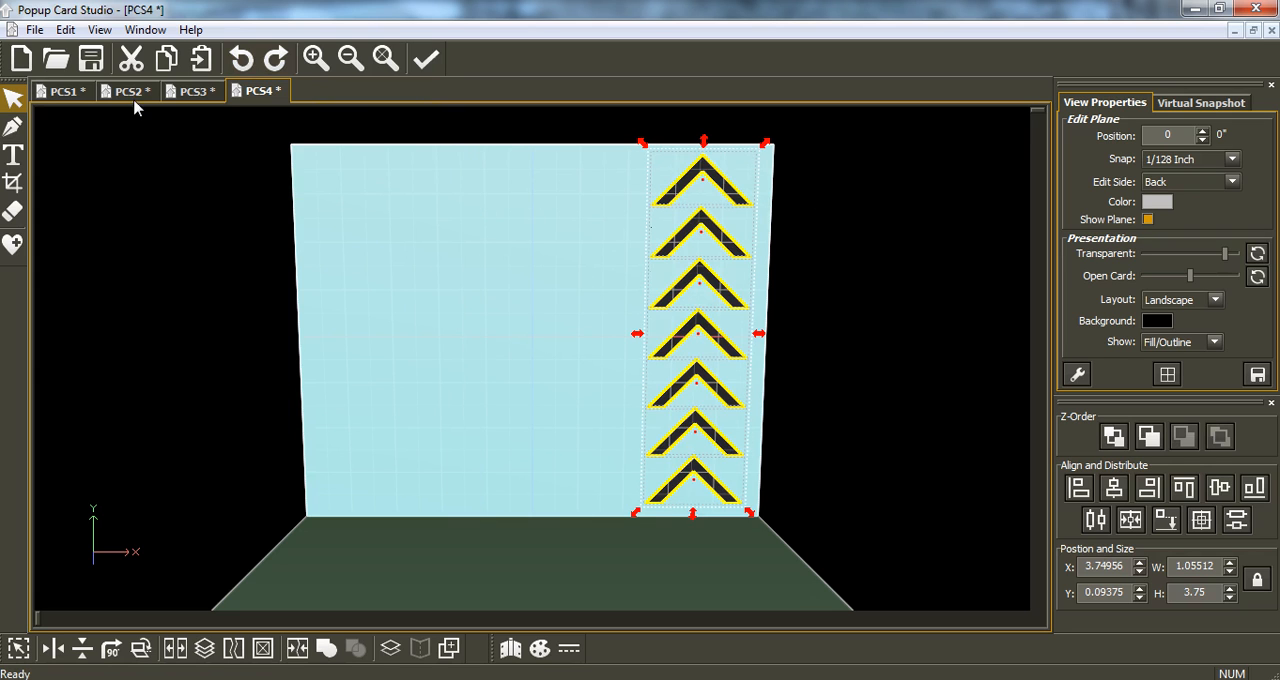
# Create a new card project and set its edit plane position to 0.
pyautogui.click(24, 64)
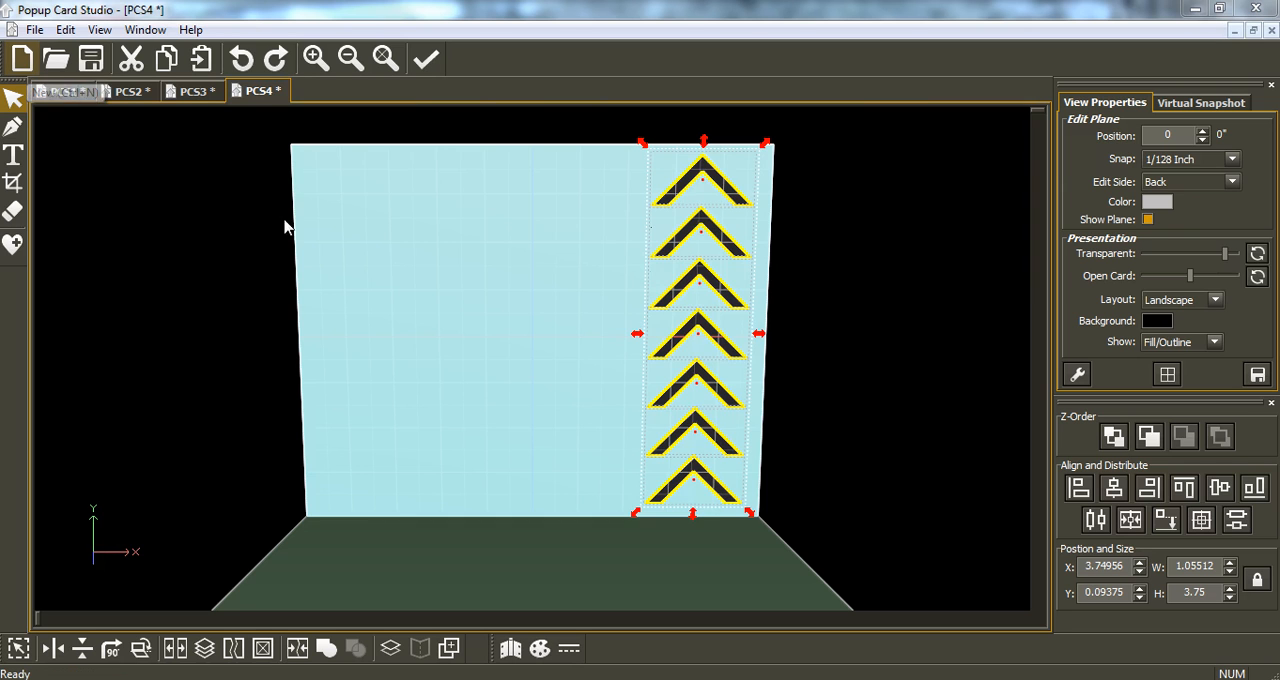
pyautogui.click(738, 518)
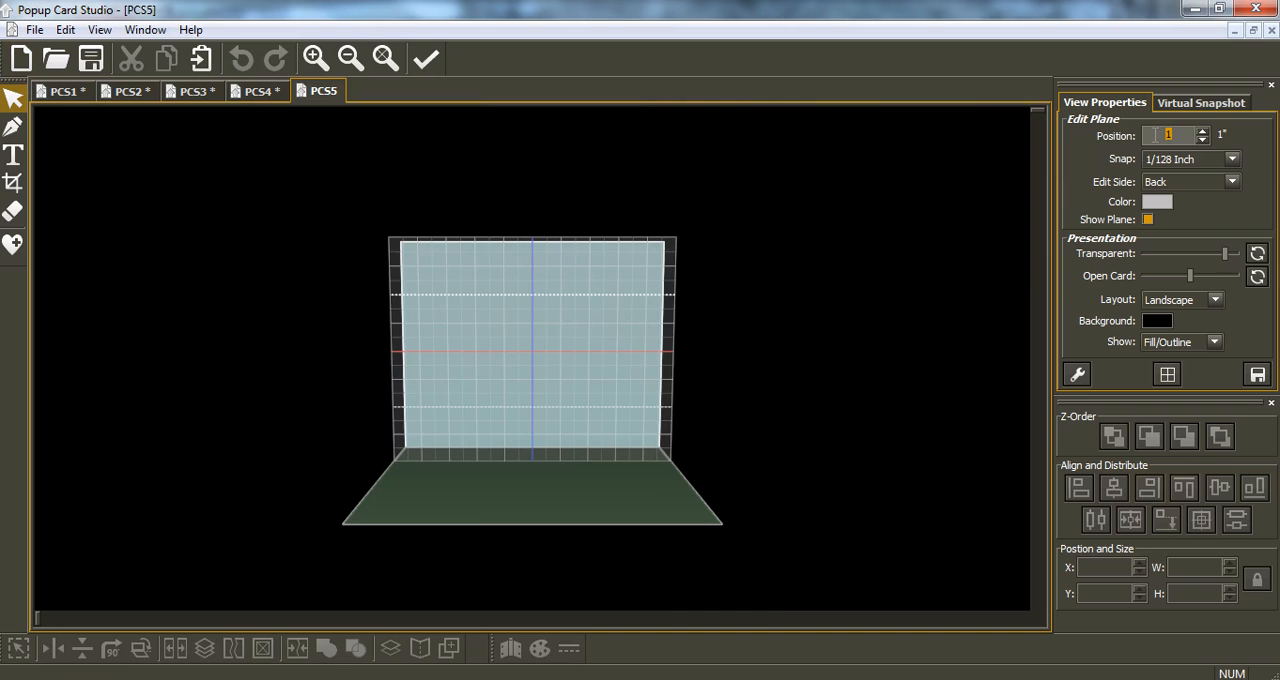
pyautogui.write('0')
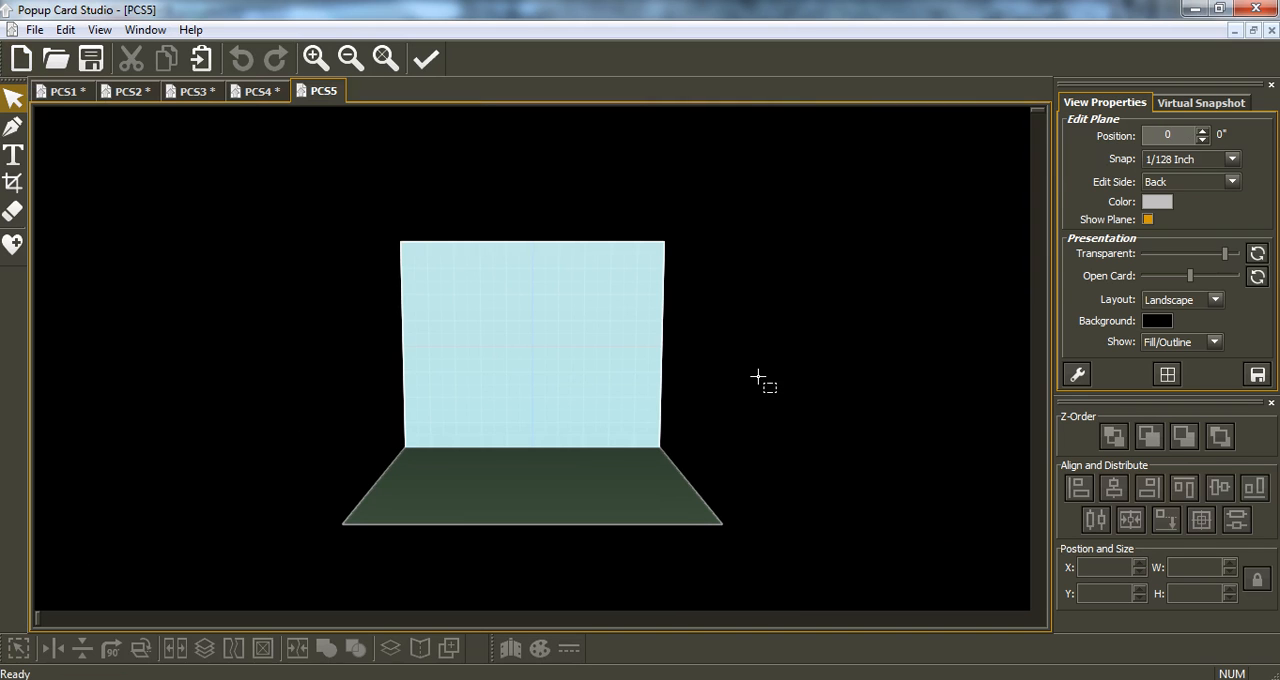
pyautogui.scroll(5, 758, 378)
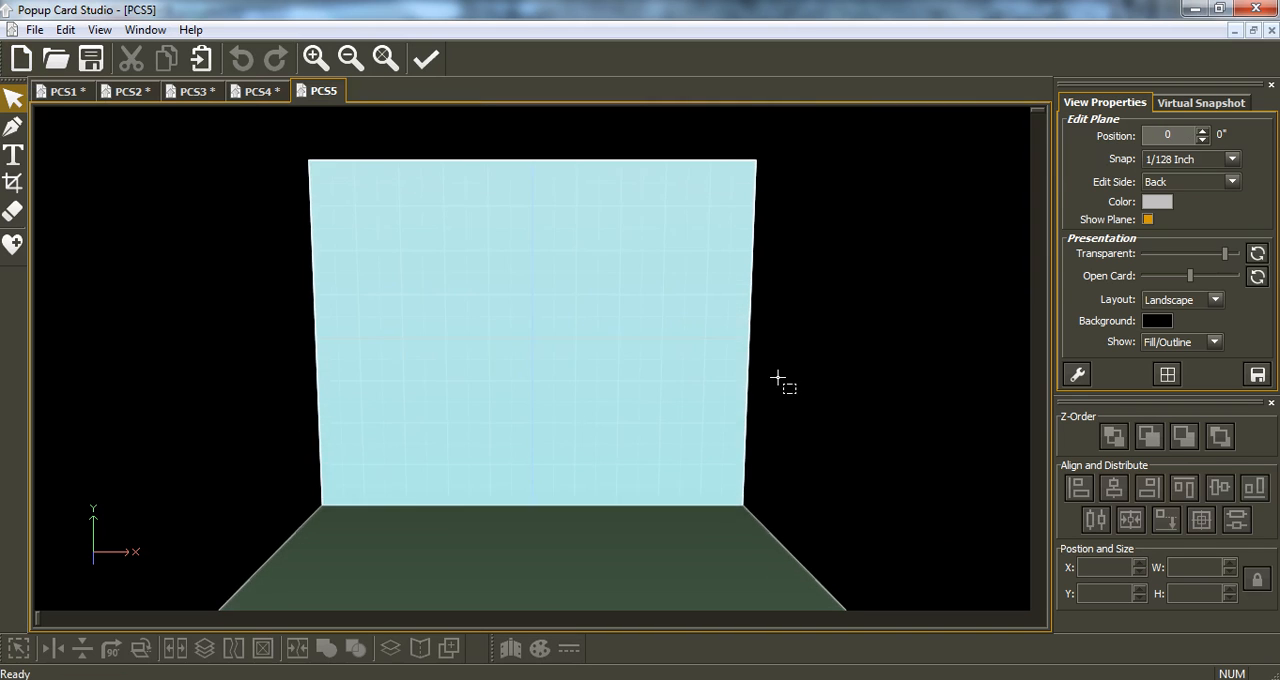
# Insert a Hexagon from the library's Polygons and move it near the back panel's centre, at about X 1.46, Y 1.36.
pyautogui.click(13, 246)
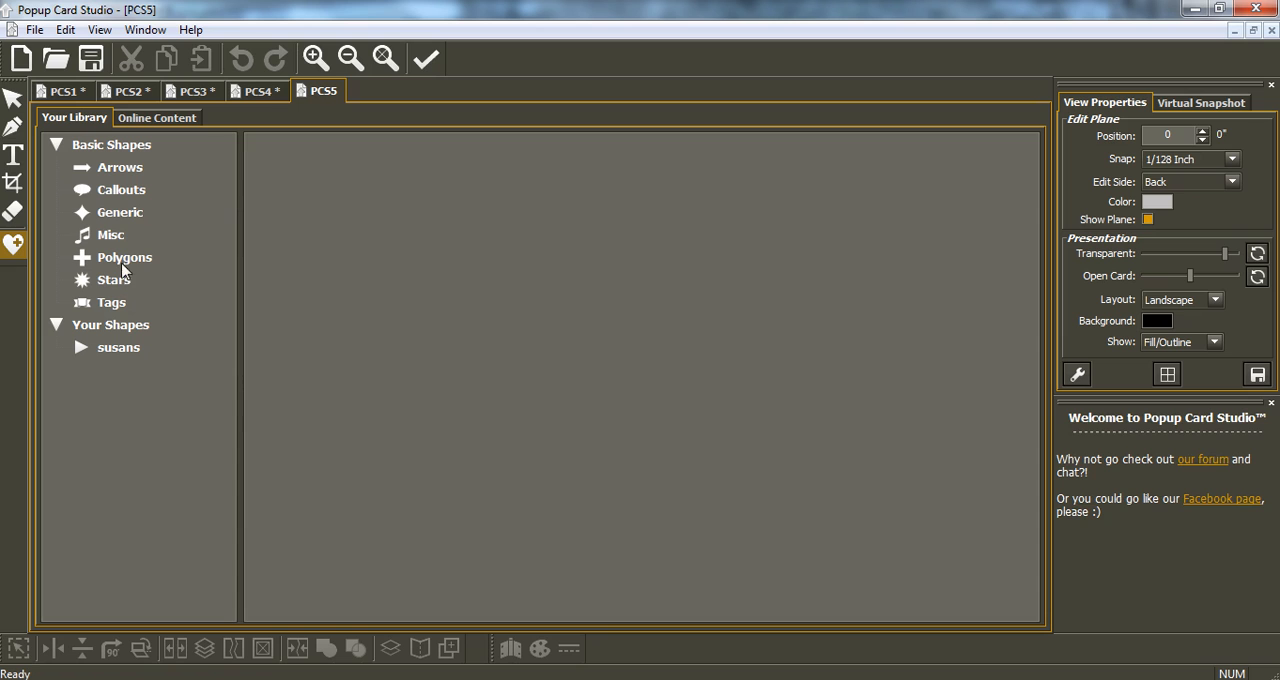
pyautogui.click(124, 258)
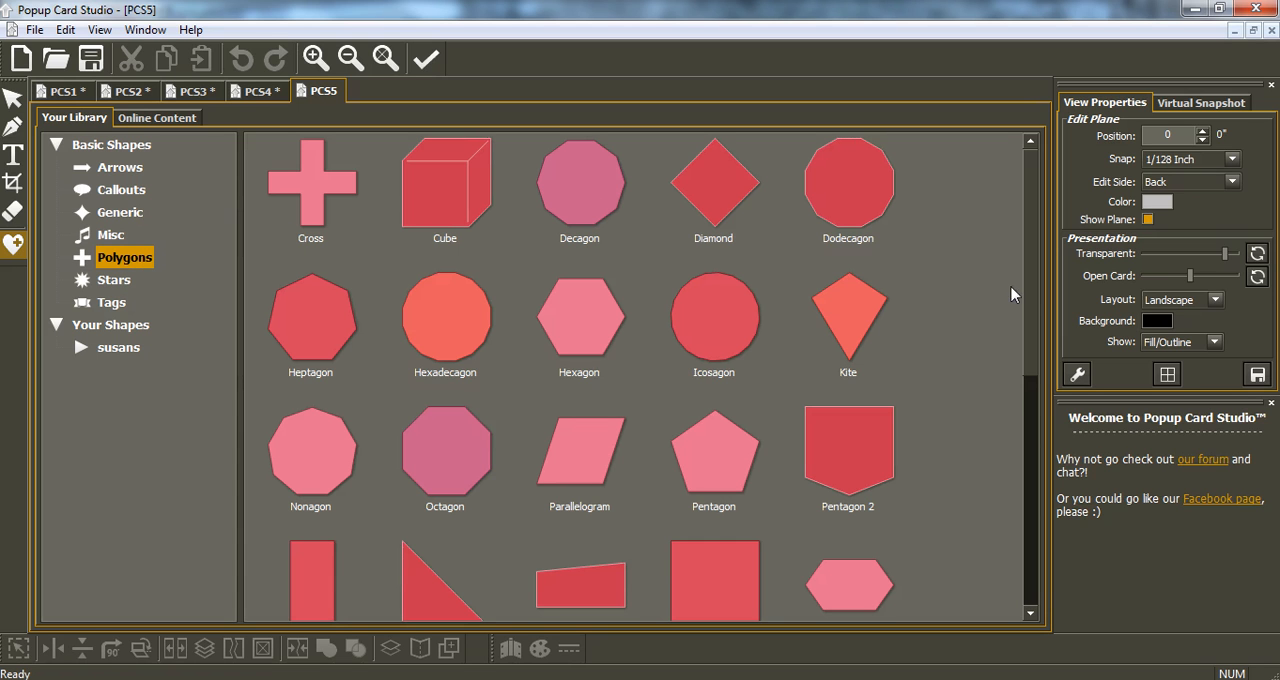
pyautogui.scroll(-1, 1036, 430)
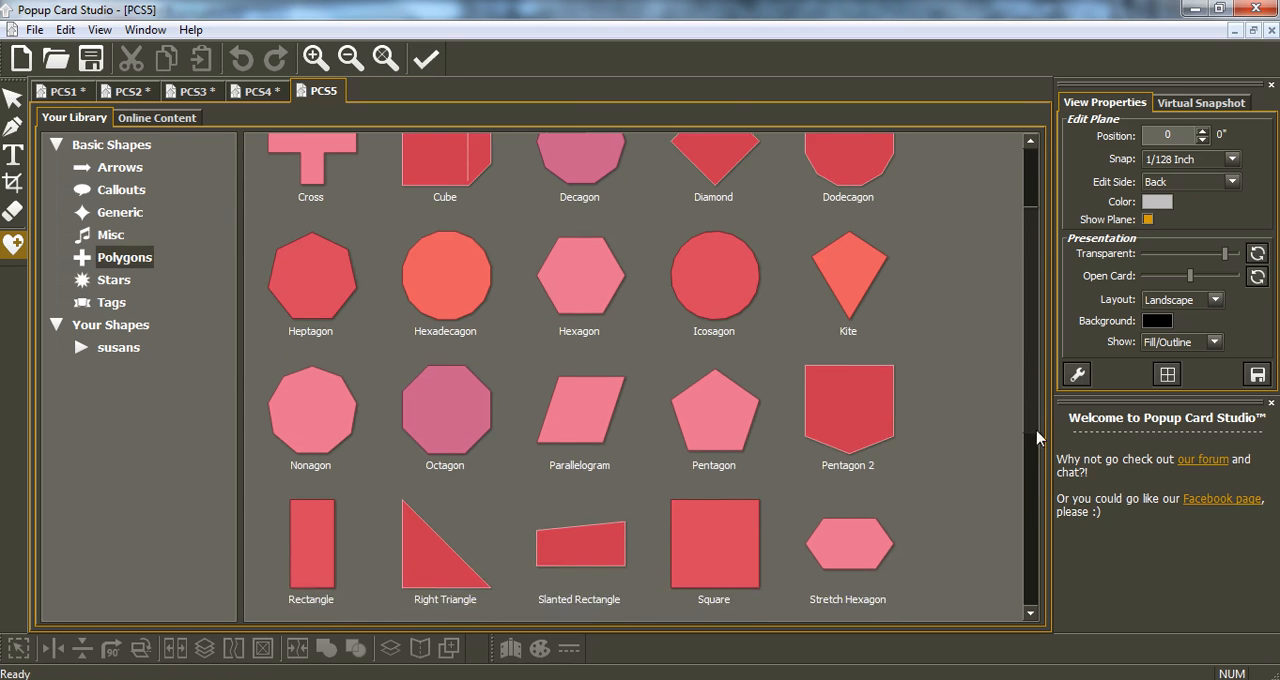
pyautogui.scroll(2, 1038, 434)
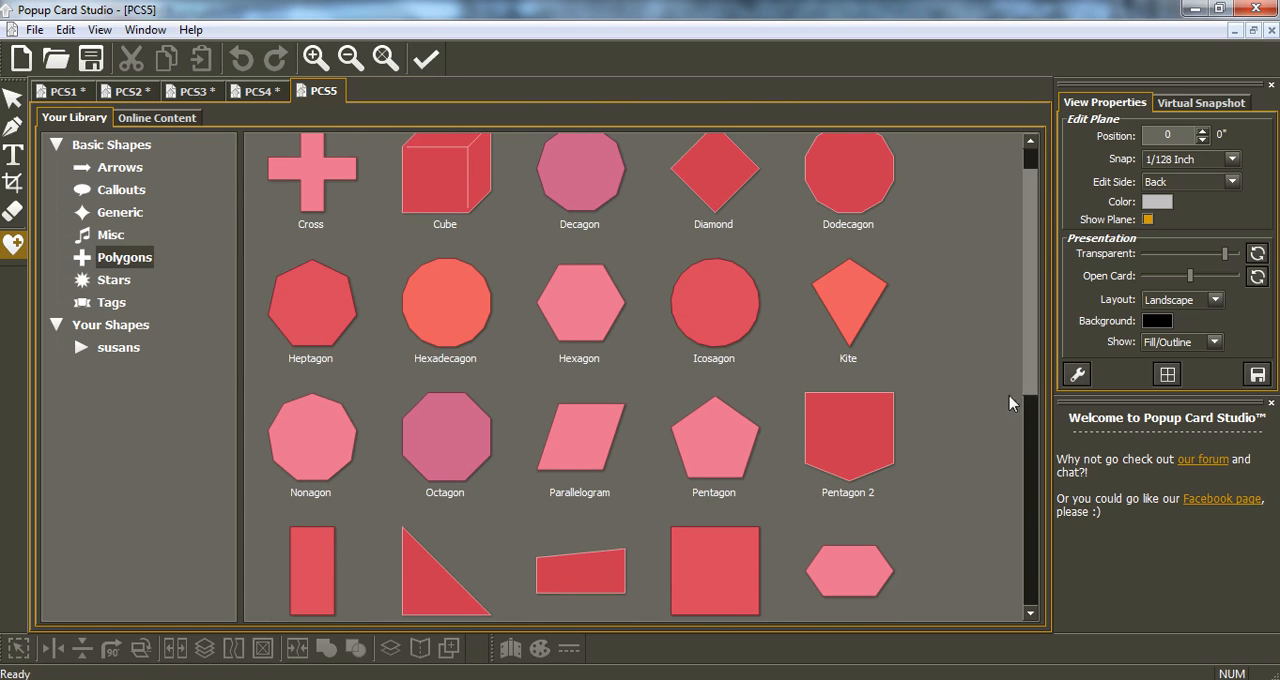
pyautogui.click(451, 443)
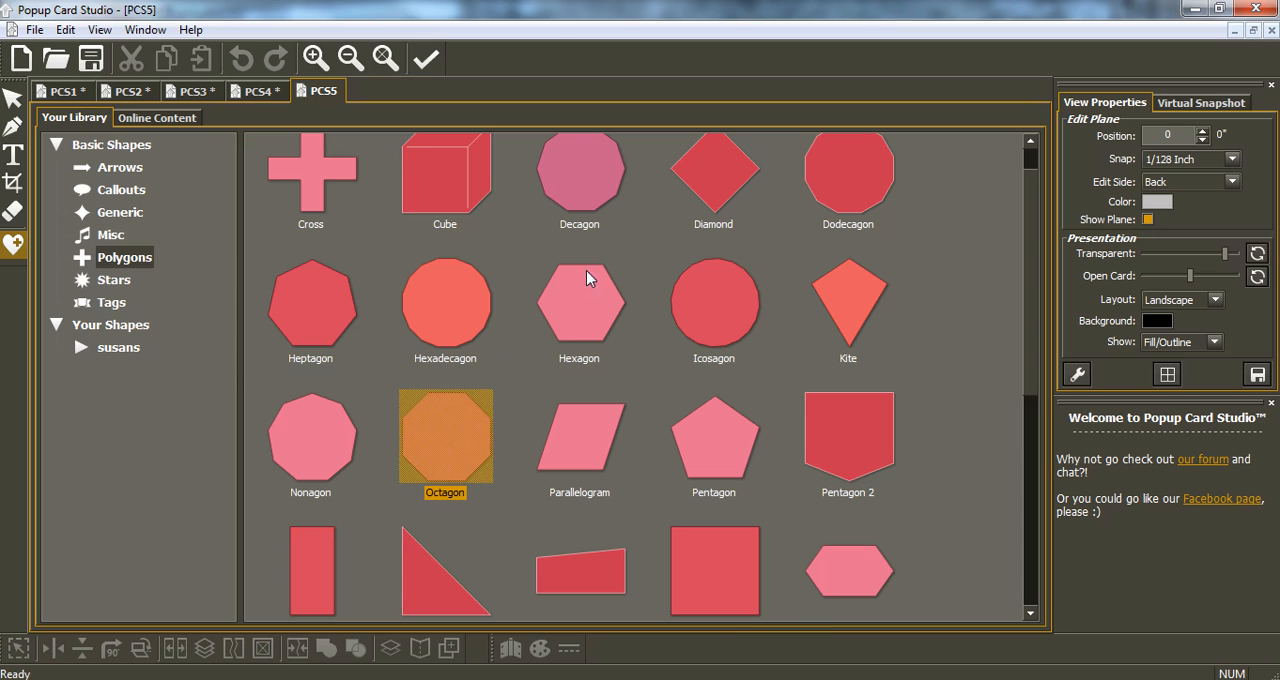
pyautogui.doubleClick(591, 309)
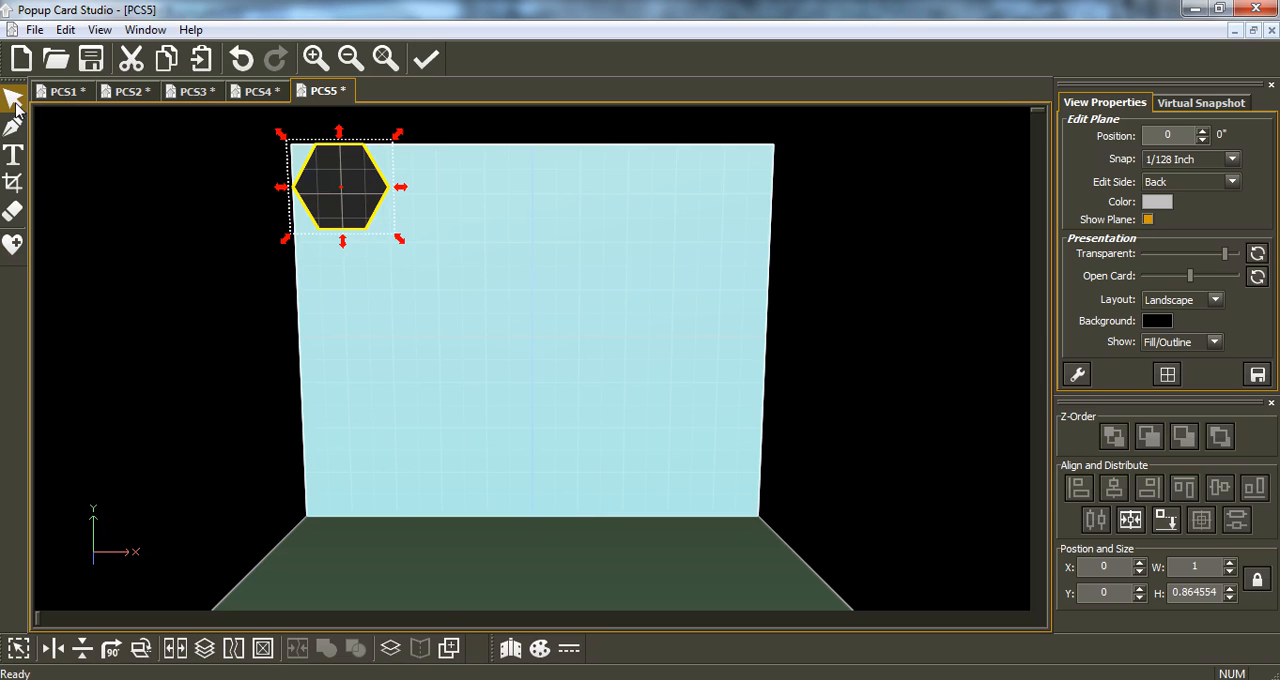
pyautogui.moveTo(366, 240); pyautogui.dragTo(505, 366)
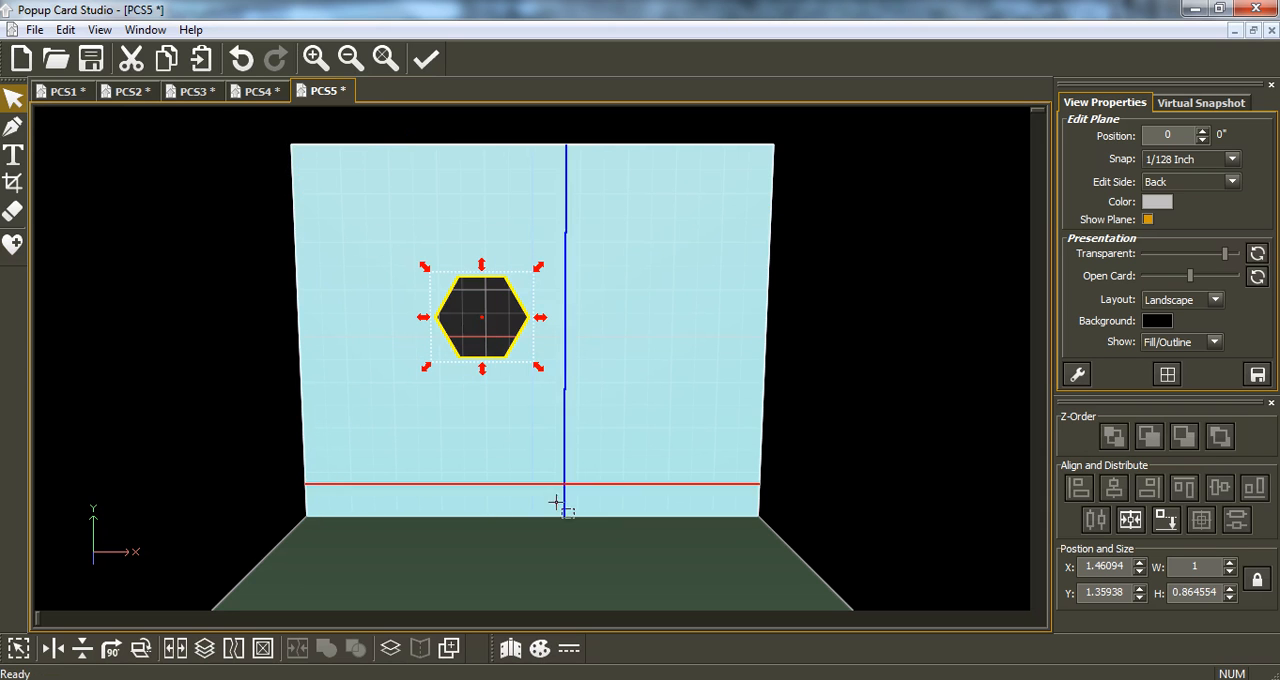
# Add a 3.9 mm mitered shadow around the hexagon and merge both outlines into one shape.
pyautogui.click(390, 648)
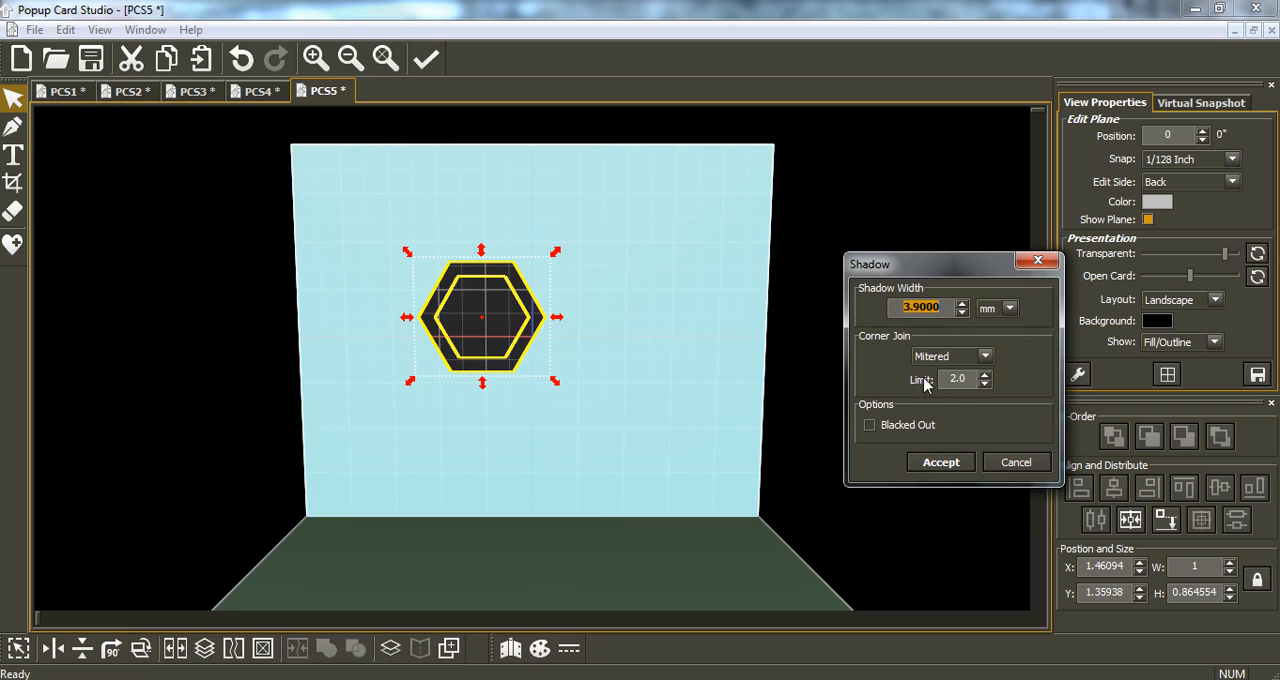
pyautogui.click(941, 463)
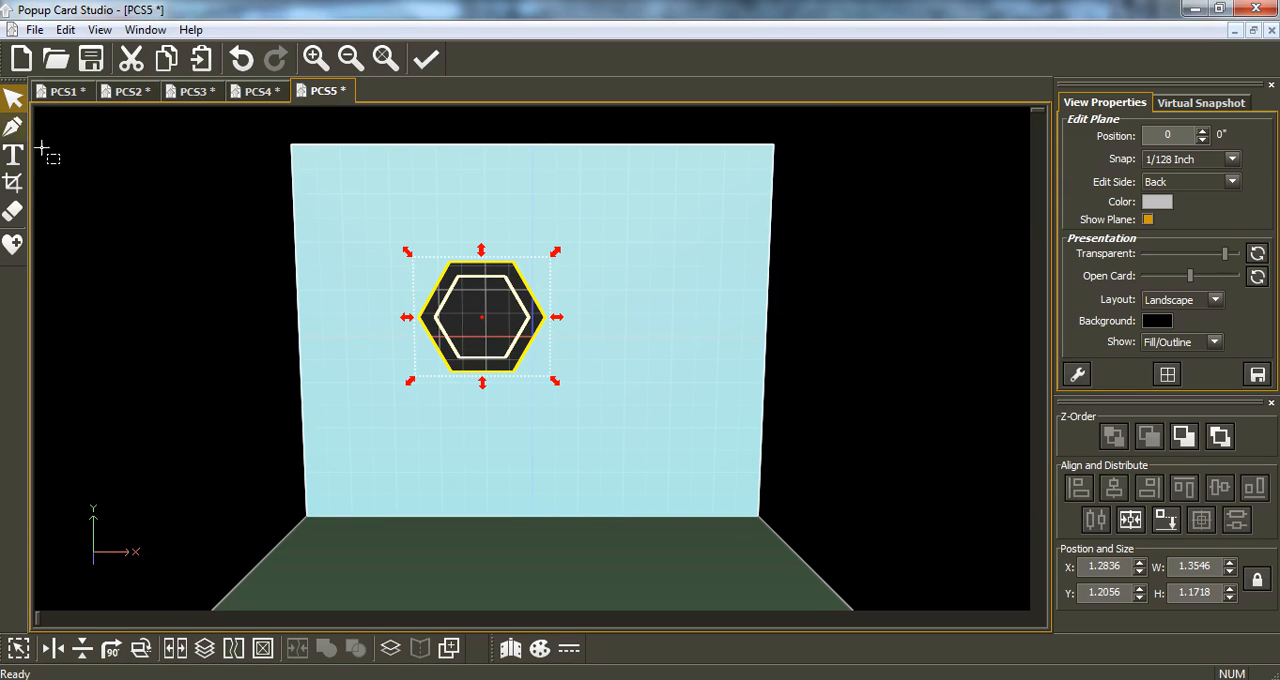
pyautogui.moveTo(606, 417); pyautogui.dragTo(390, 220)
pyautogui.click(298, 649)
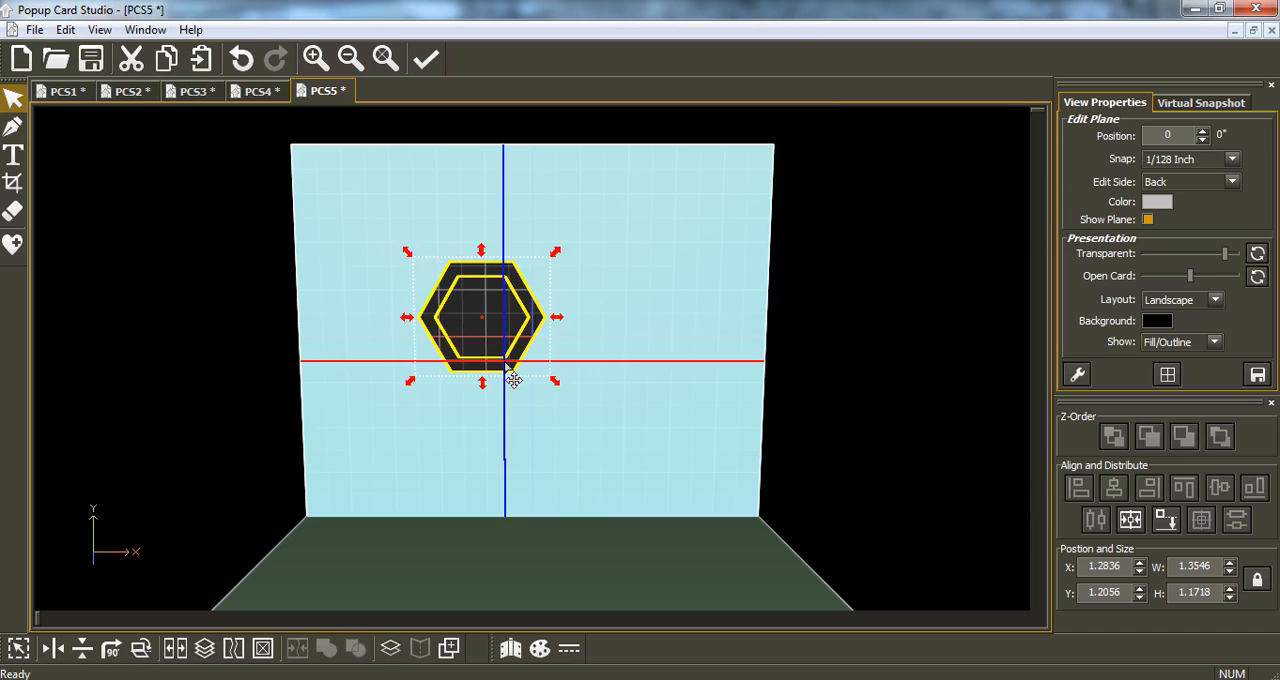
# Crop away the hexagon ring's lower half, leaving it about 0.58 inches high, and hinge it with Hinge Bottom at 4°.
pyautogui.click(12, 183)
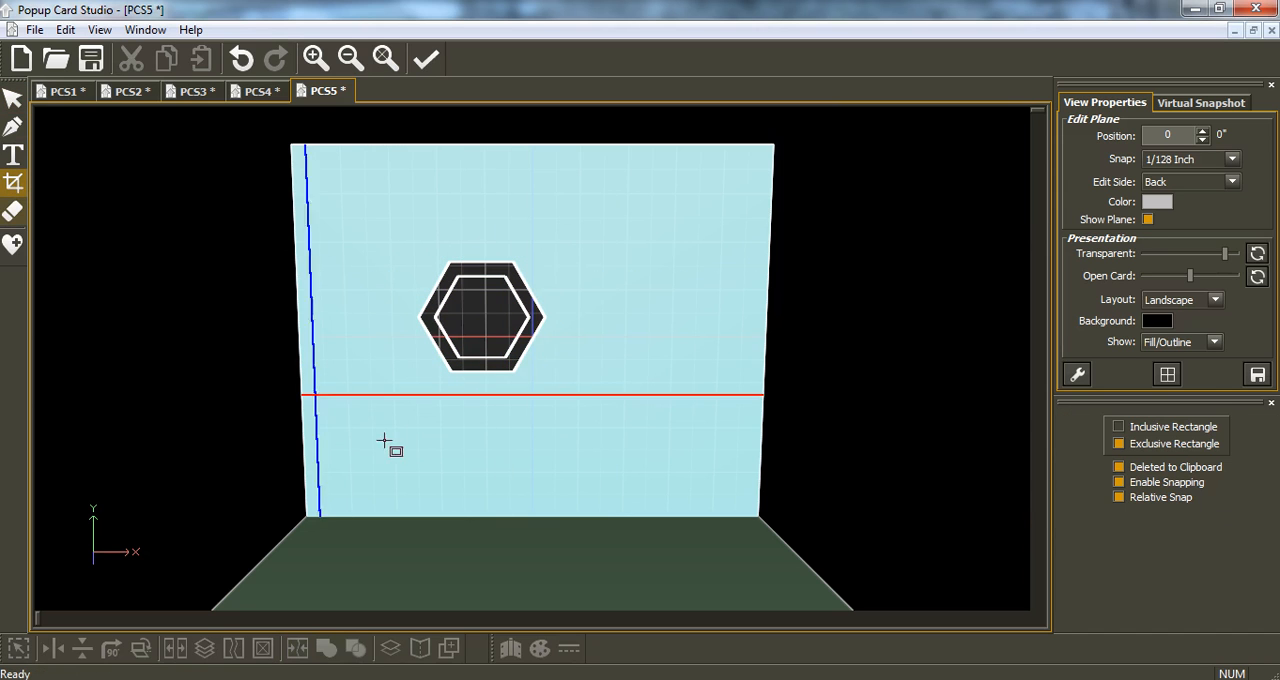
pyautogui.moveTo(348, 422); pyautogui.dragTo(591, 317)
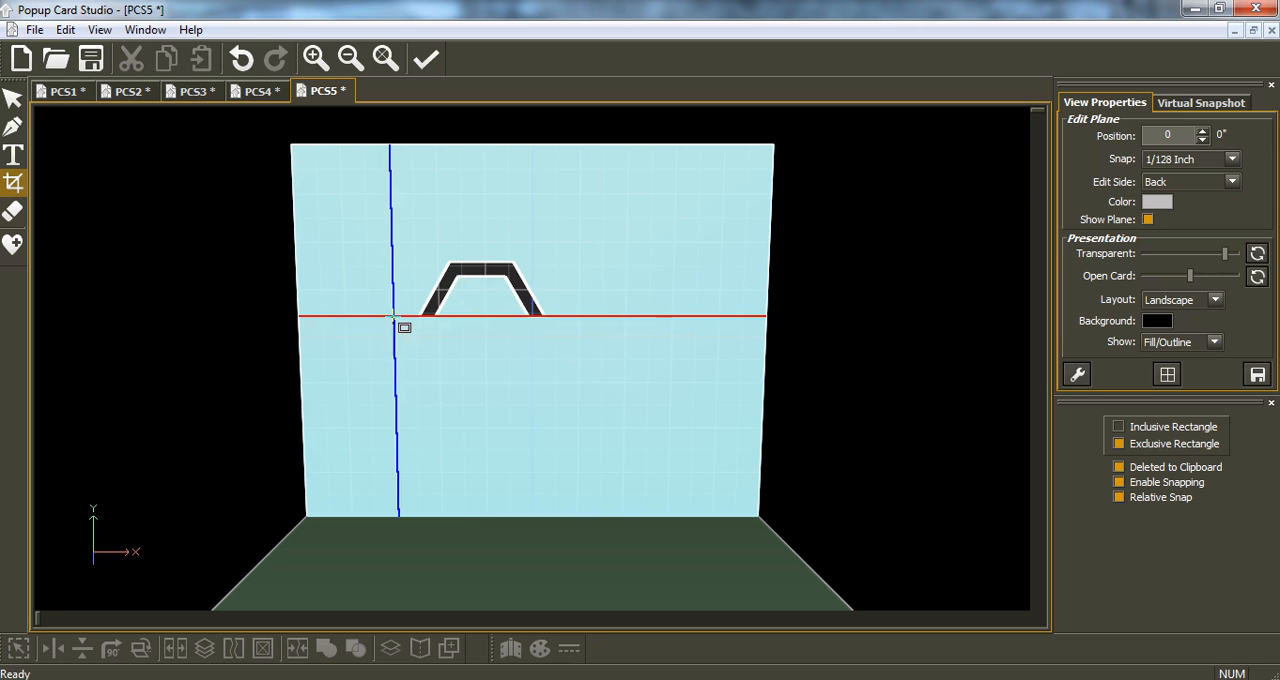
pyautogui.click(14, 97)
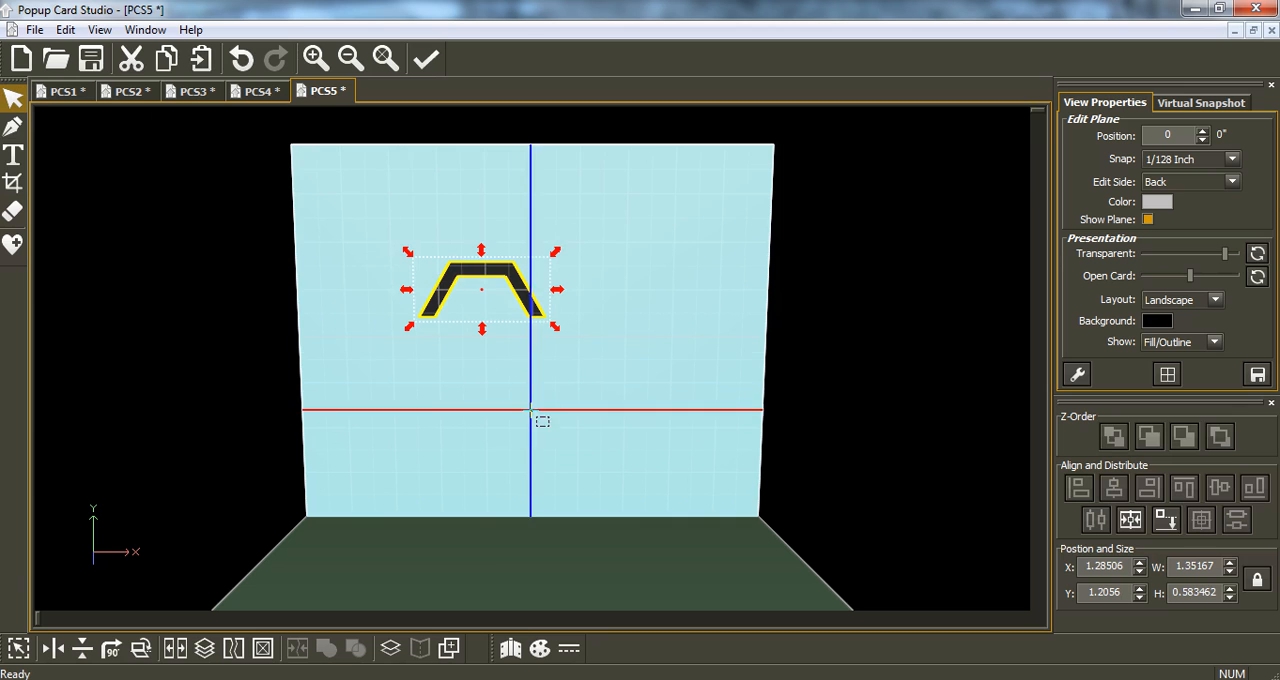
pyautogui.click(510, 648)
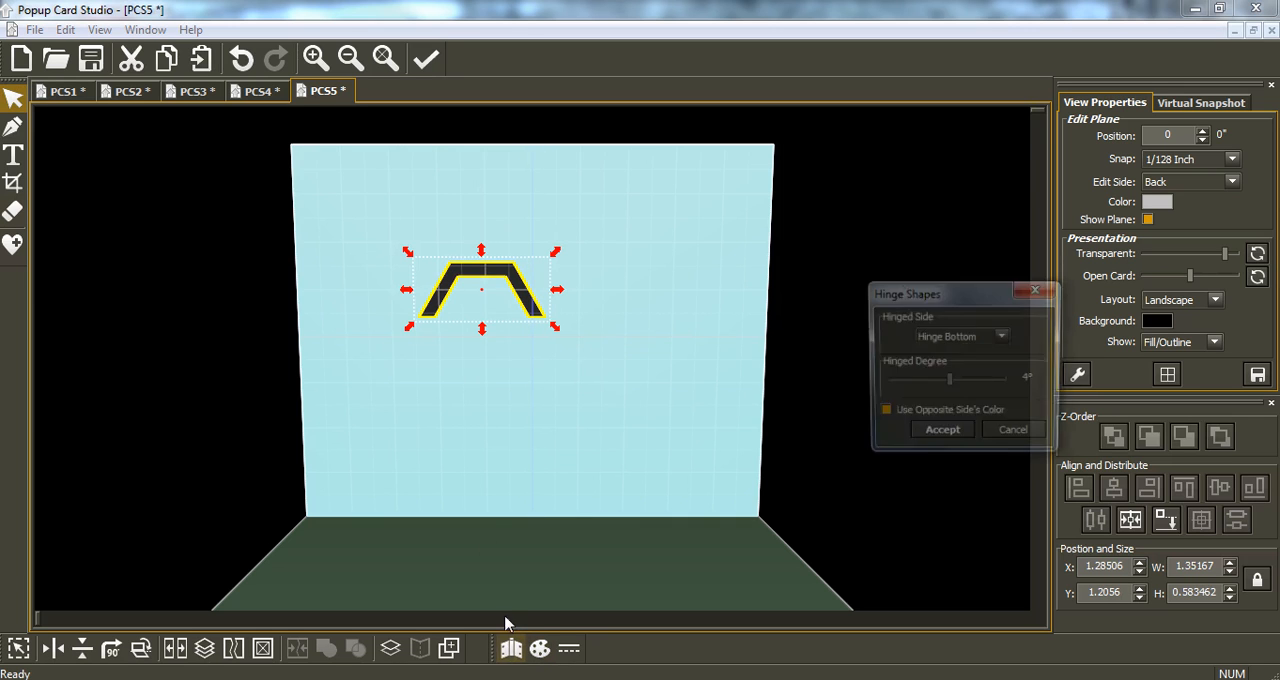
pyautogui.click(941, 446)
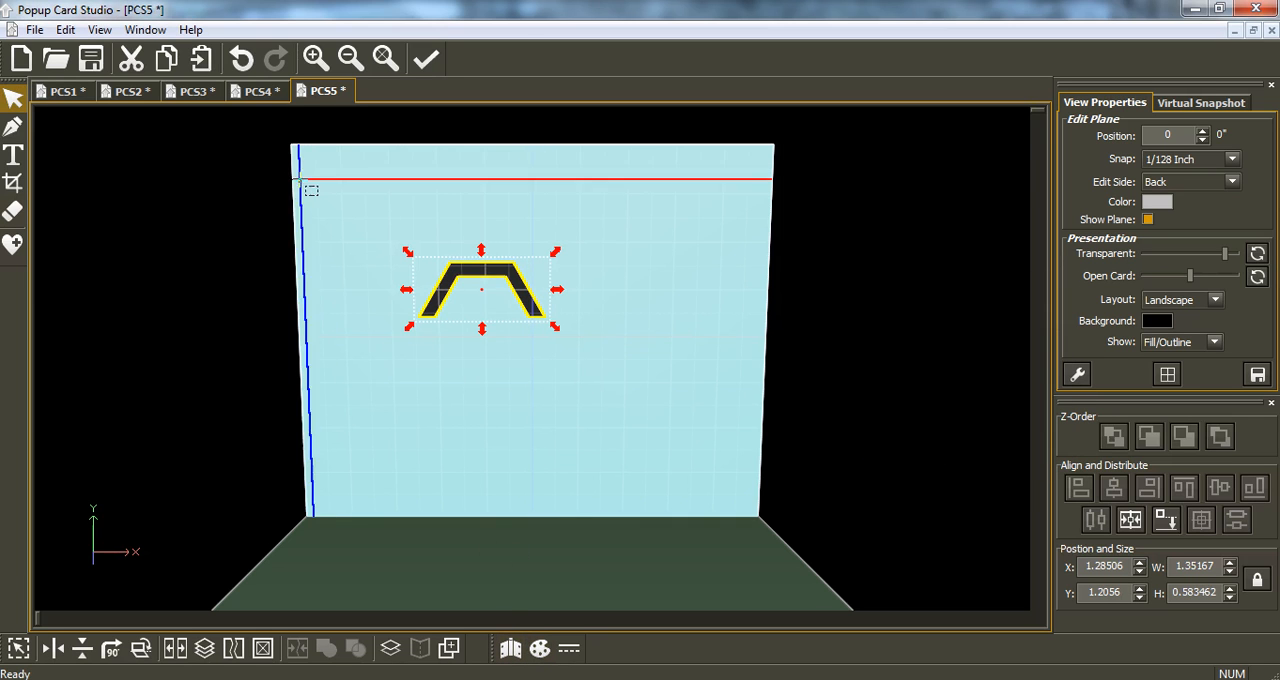
# Open the print preview to examine the cut and hinge lines of the half-hexagon frame.
pyautogui.click(33, 30)
pyautogui.moveTo(66, 240)
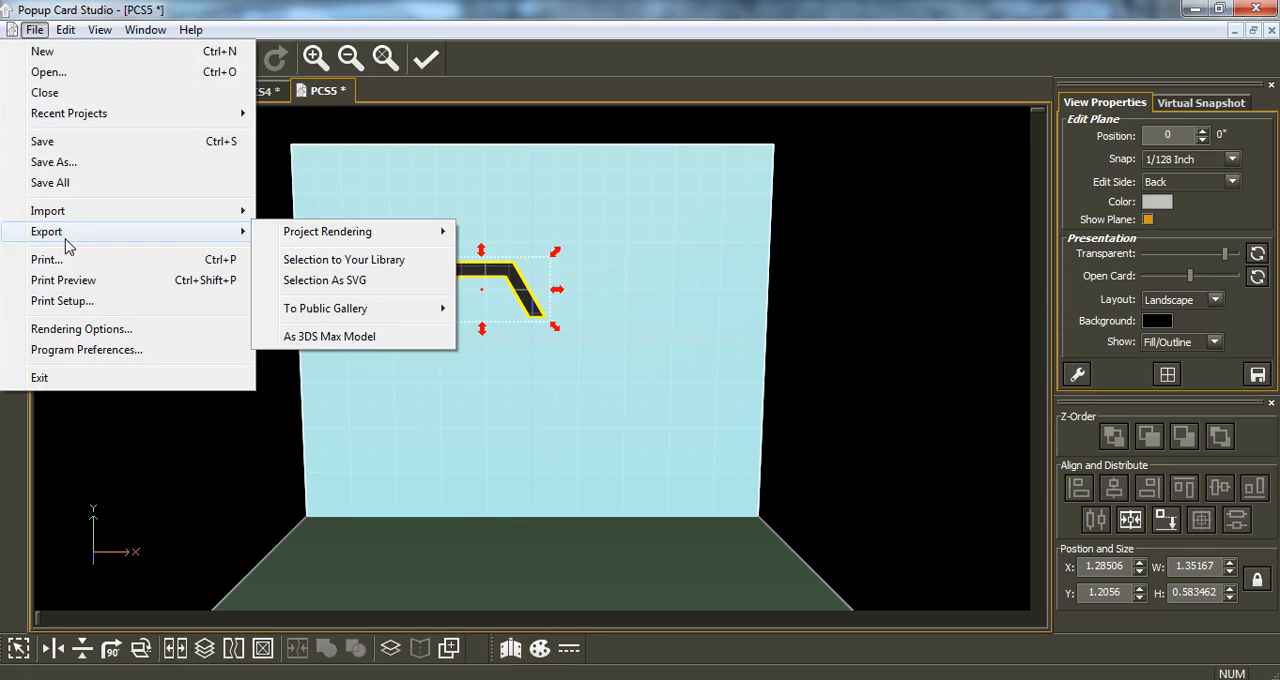
pyautogui.click(70, 283)
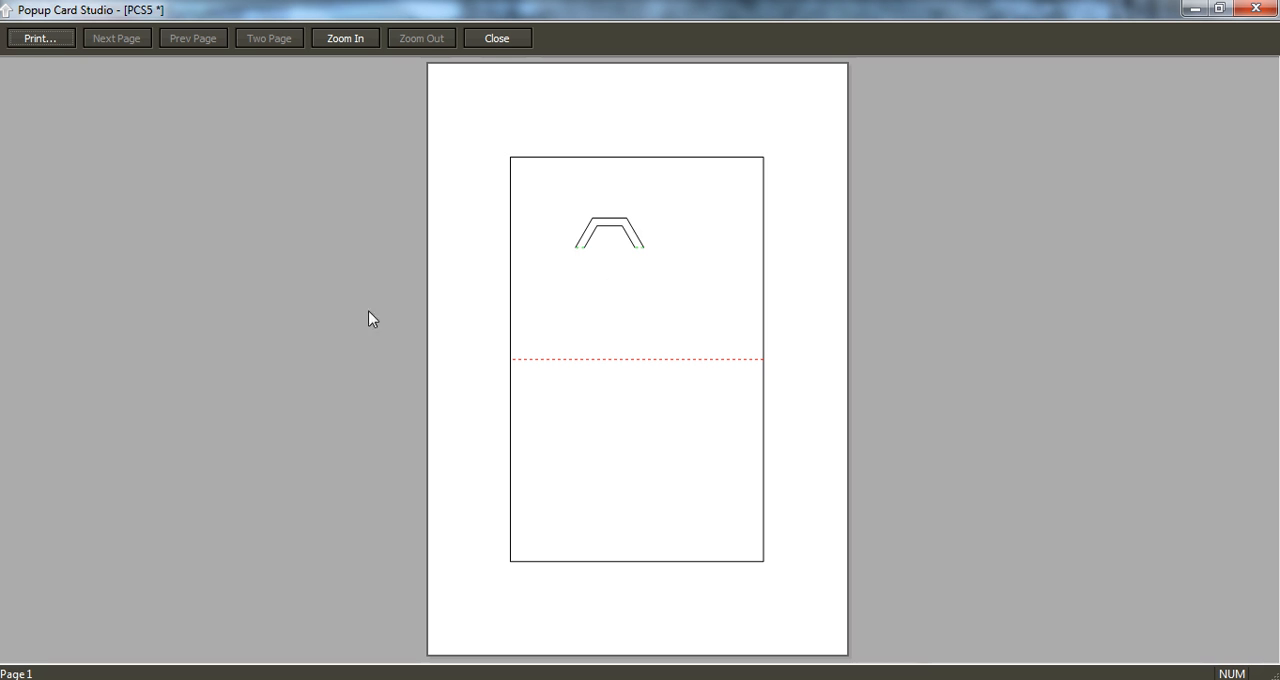
# Examine the half-hexagon frame's hinge lines up close in the print preview and close the preview.
pyautogui.click(622, 242)
pyautogui.click(605, 317)
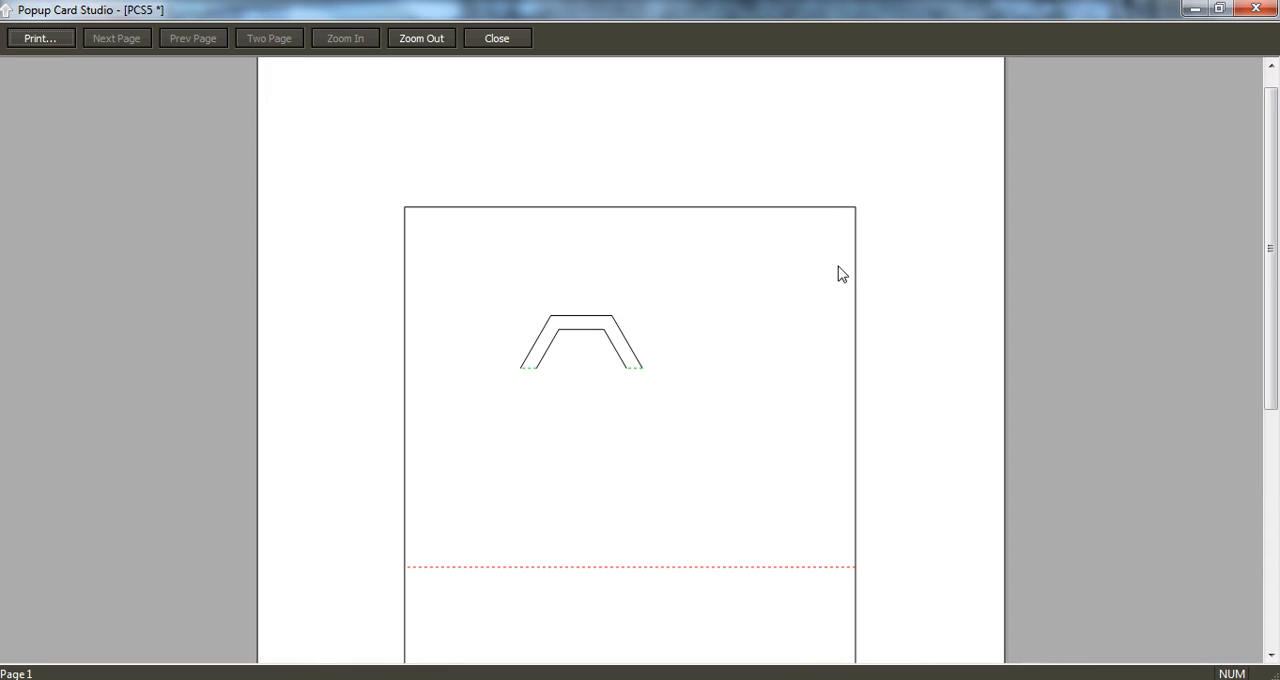
pyautogui.click(1253, 10)
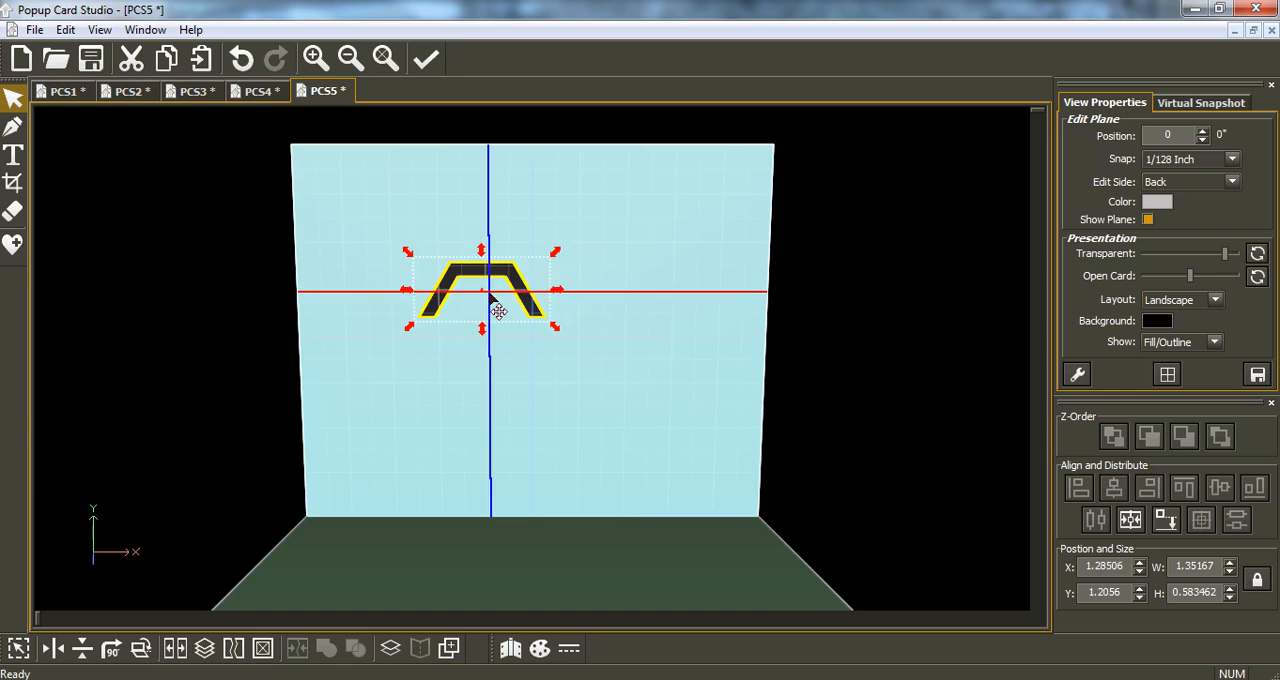
# Move the half-hexagon frame to the back panel's upper-left corner at about X 0.117, Y 0.117, and shrink it to about 1.086 by 0.469 inches.
pyautogui.moveTo(470, 292); pyautogui.dragTo(349, 183)
pyautogui.moveTo(450, 243); pyautogui.dragTo(408, 201)
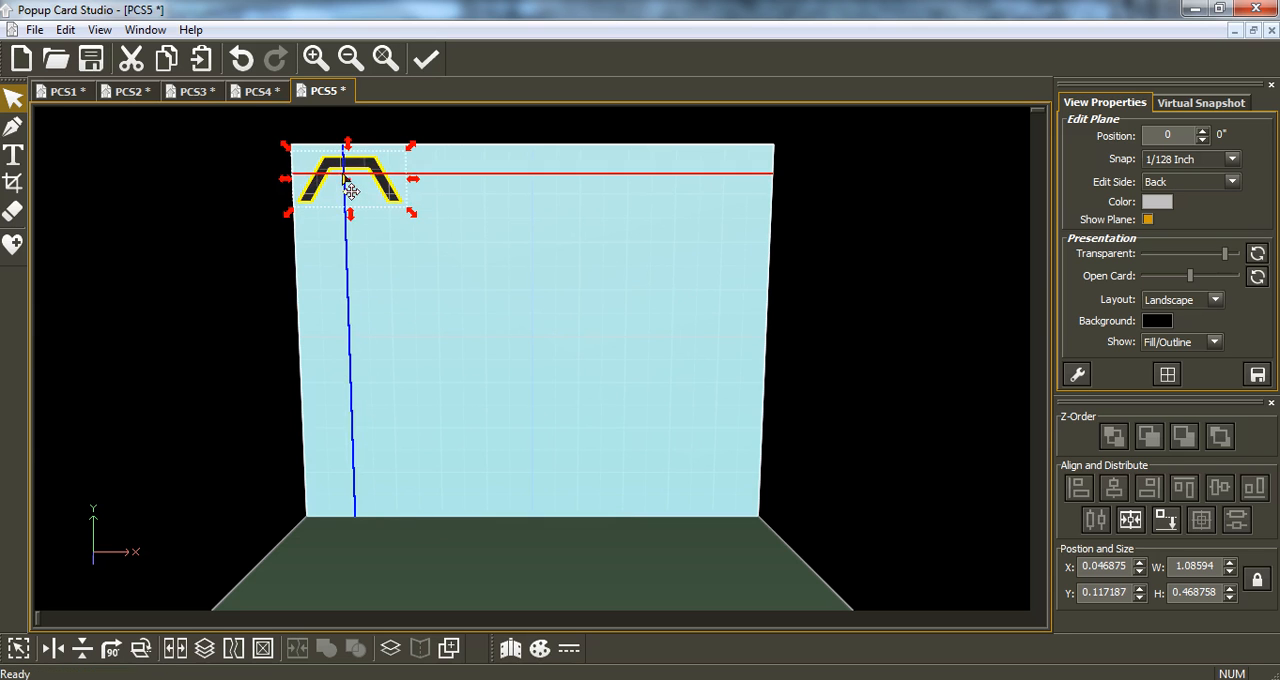
pyautogui.moveTo(349, 168); pyautogui.dragTo(350, 168)
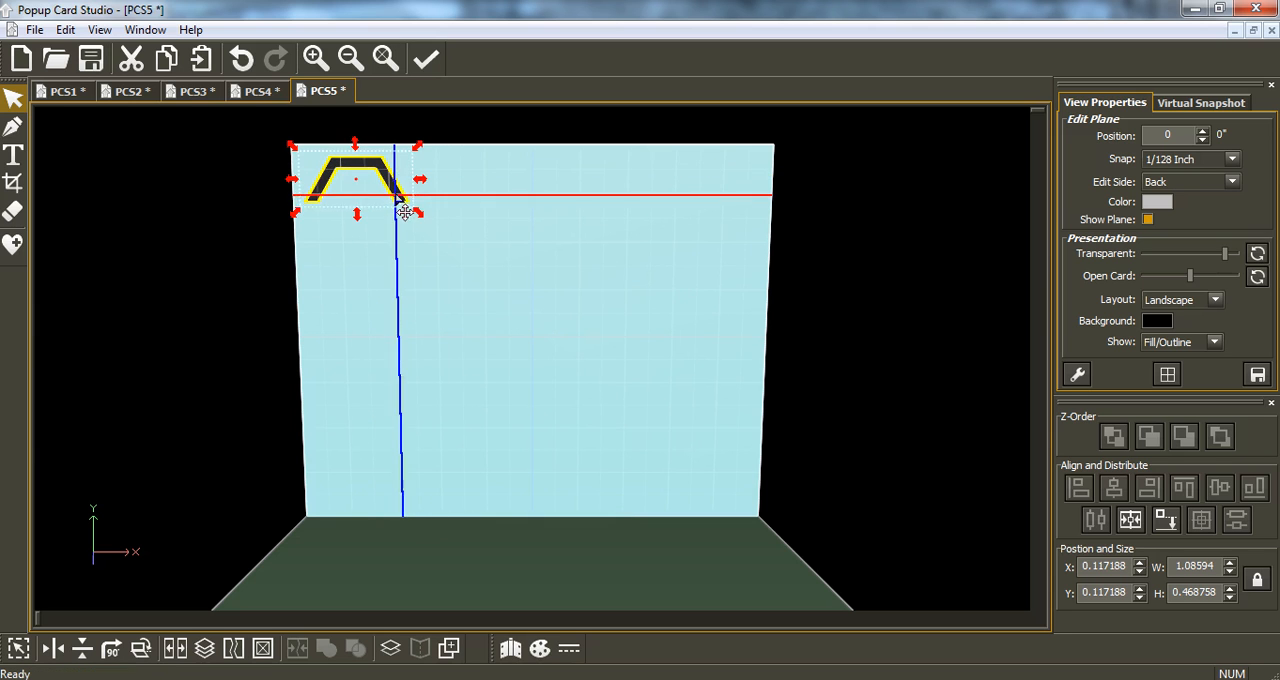
# Duplicate the frame into 8 rows and 1 column with 0.01 in. spacing, then scale the column to about 1.07 by 3.77 inches.
pyautogui.click(452, 648)
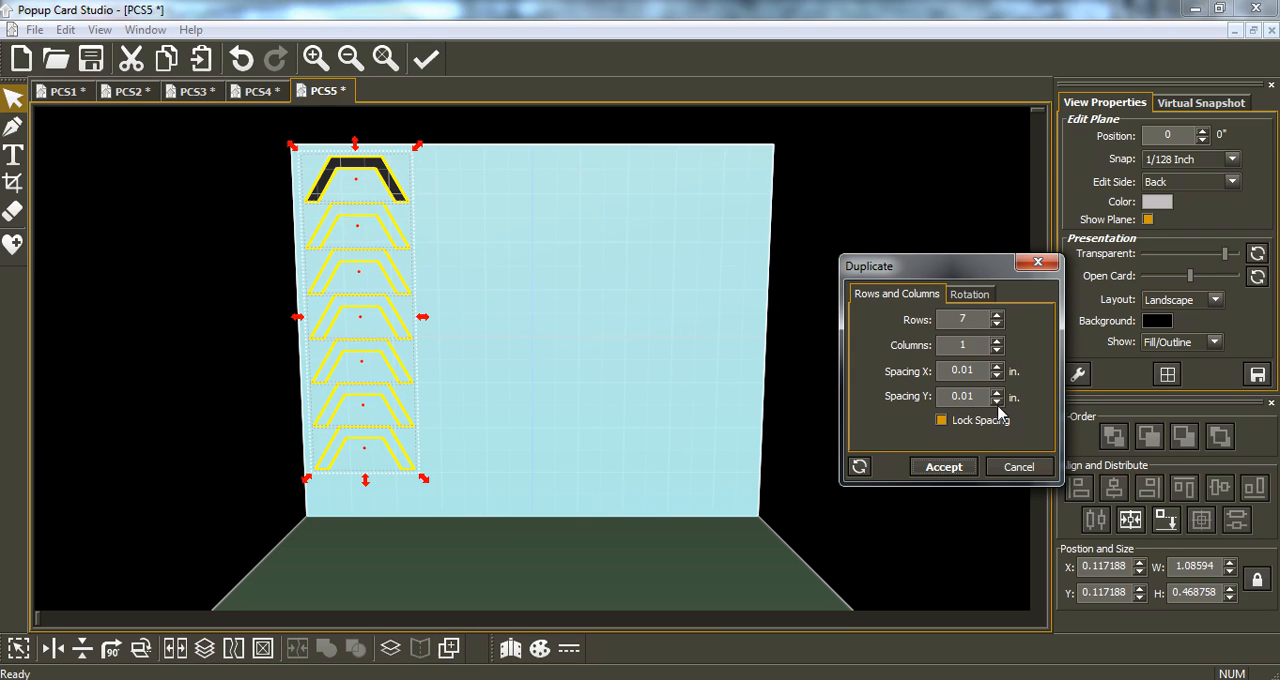
pyautogui.click(997, 324)
pyautogui.click(997, 324)
pyautogui.click(997, 318)
pyautogui.click(997, 318)
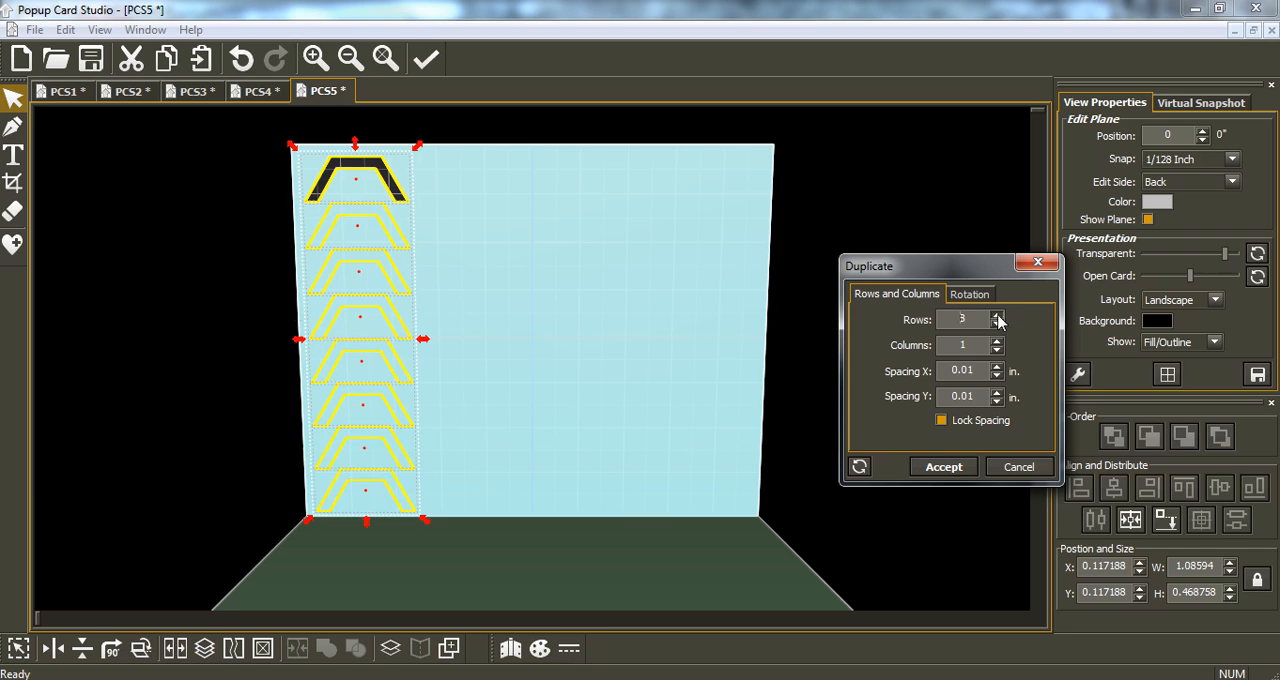
pyautogui.click(944, 472)
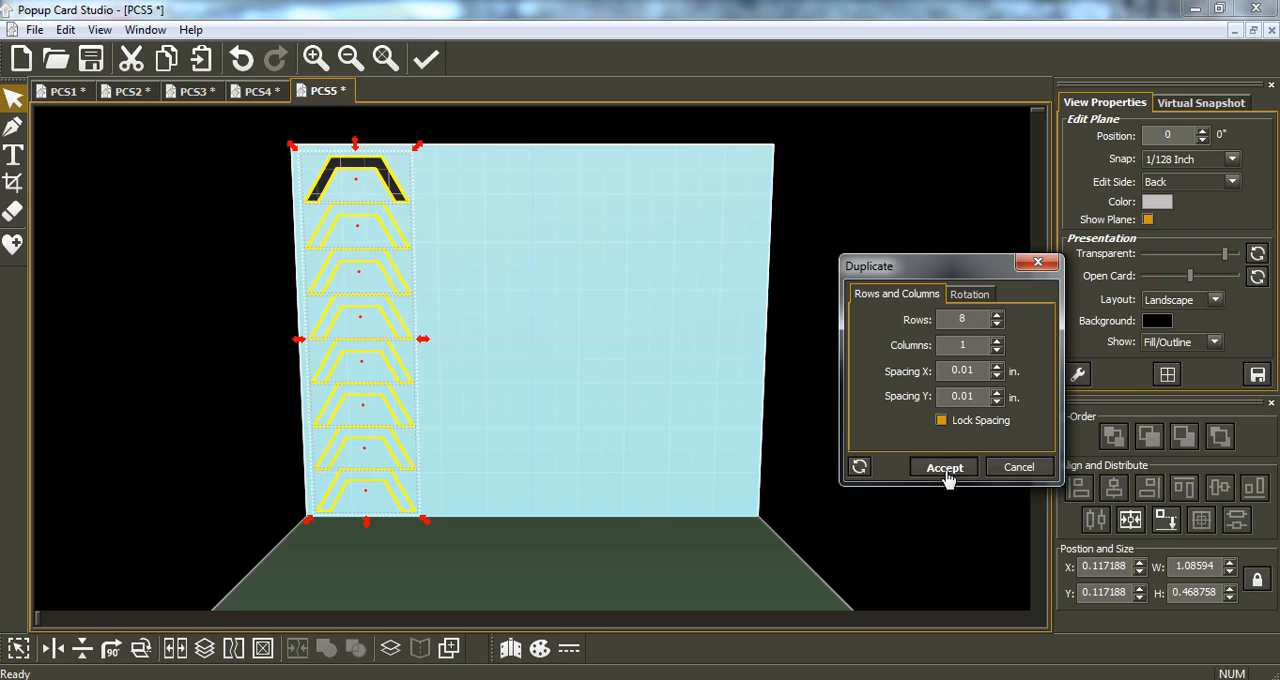
pyautogui.moveTo(425, 528); pyautogui.dragTo(420, 522)
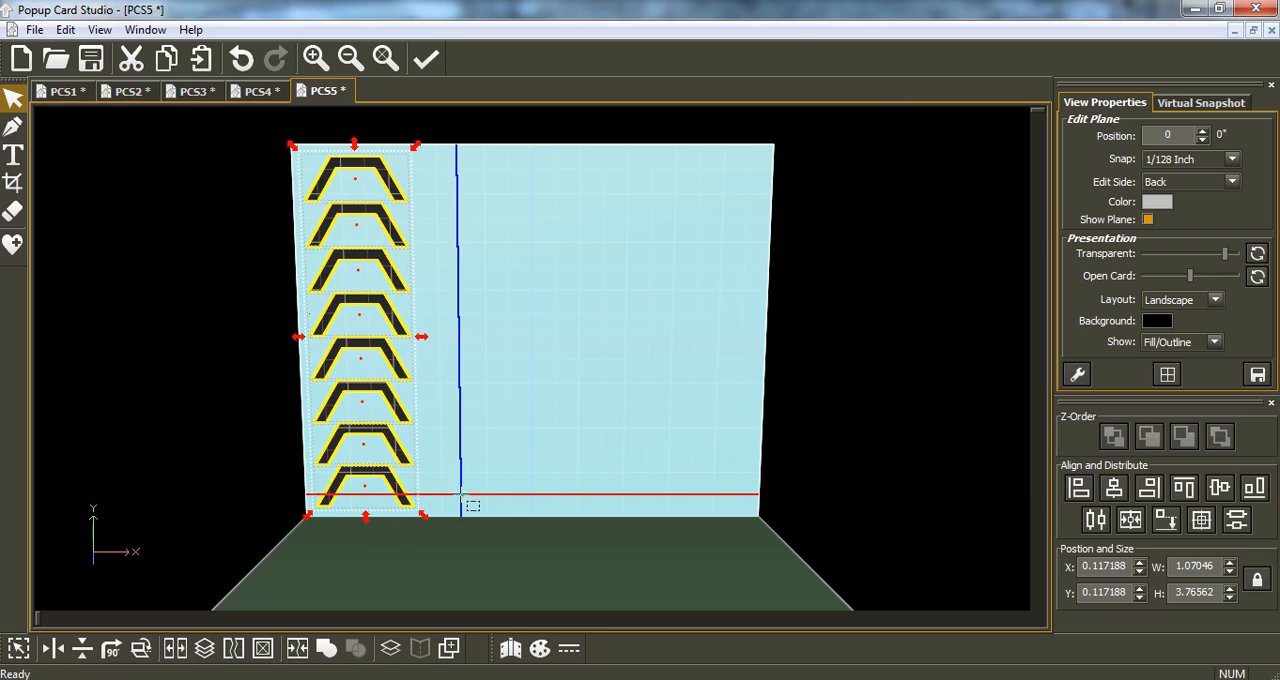
# Preview the print layout and inspect the cut and hinge lines of the stacked frame column up close.
pyautogui.click(33, 30)
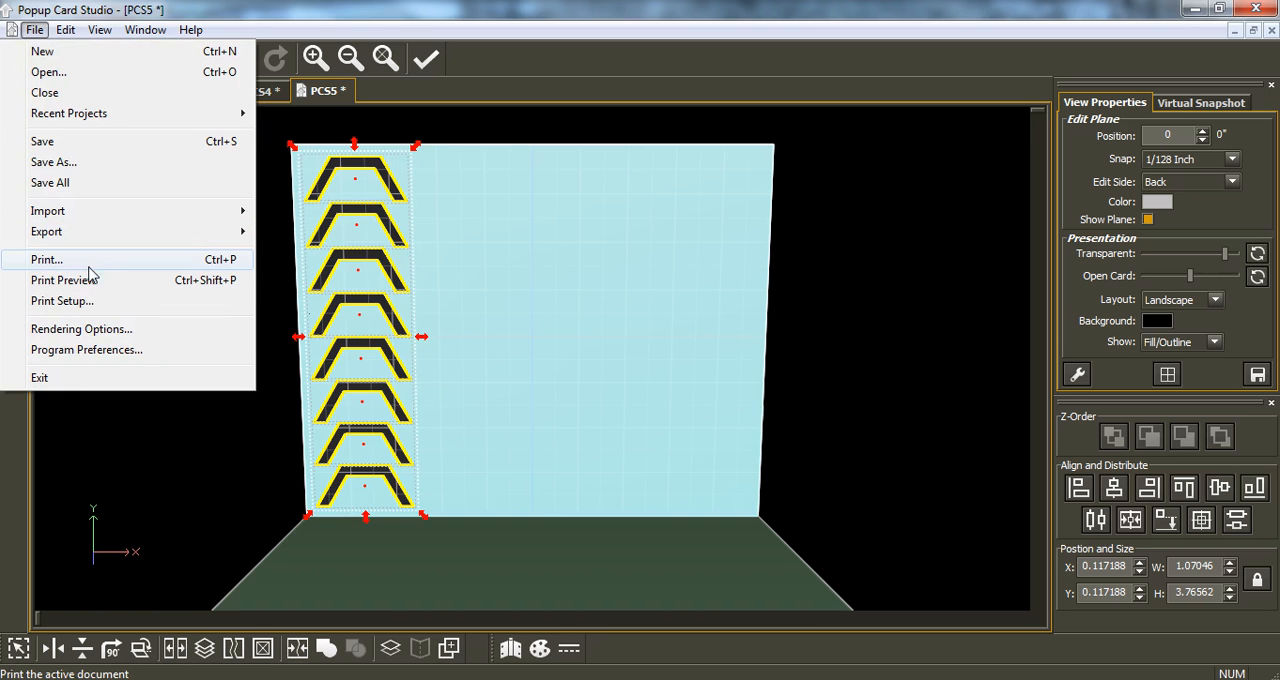
pyautogui.click(93, 284)
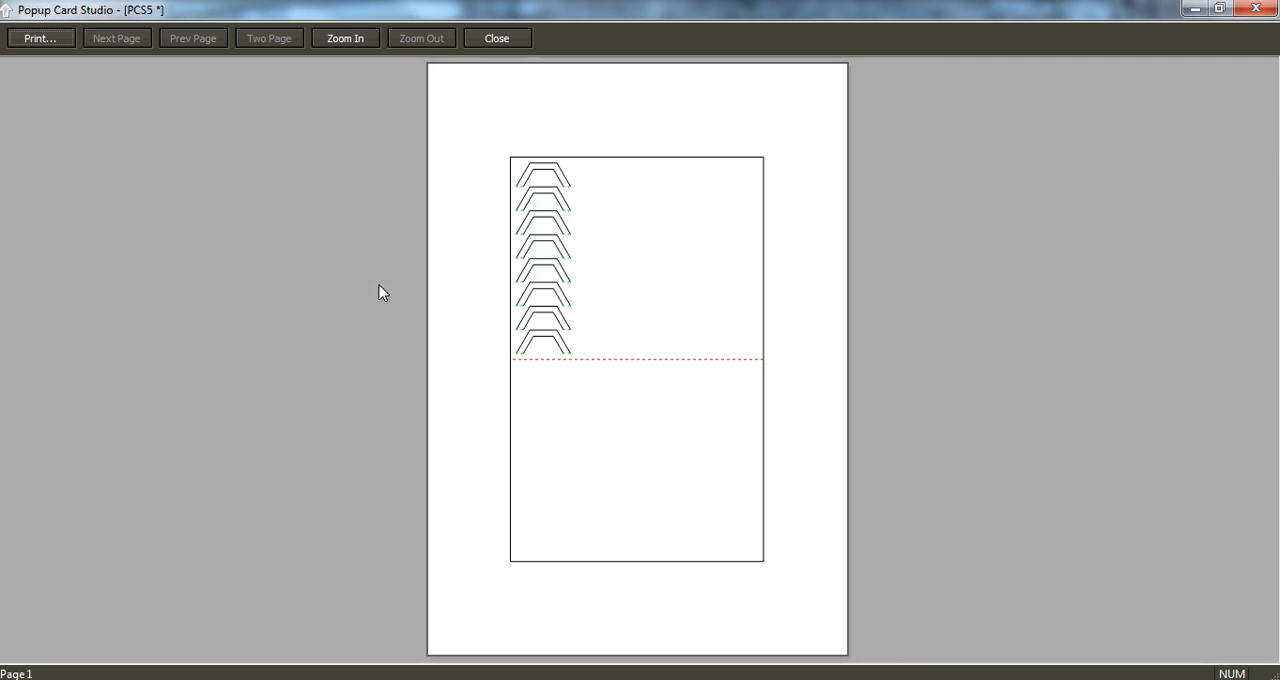
pyautogui.click(567, 303)
pyautogui.click(490, 320)
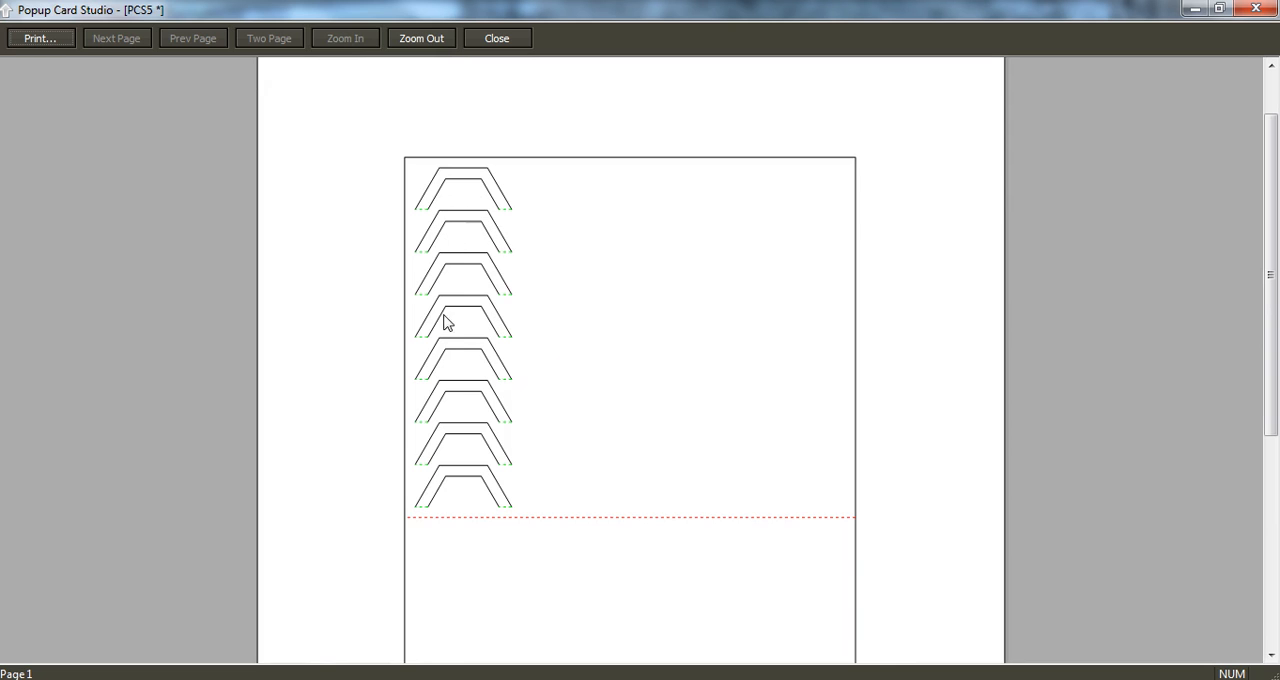
pyautogui.click(1256, 12)
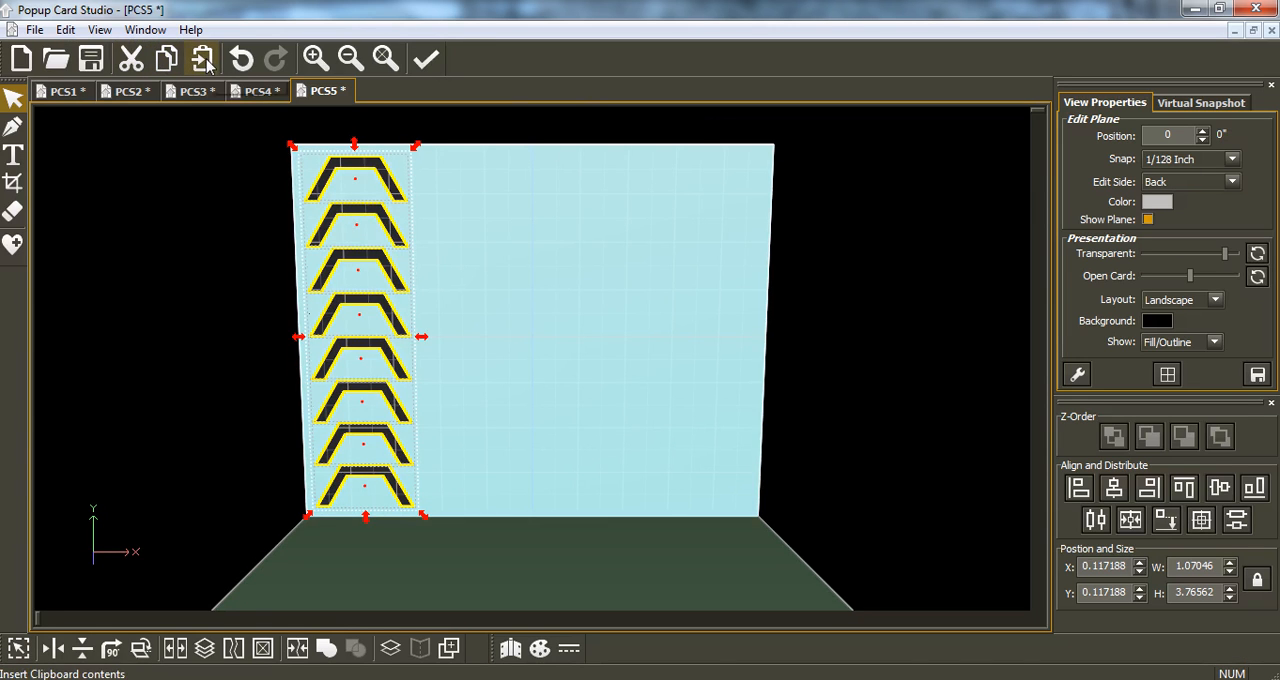
# Try overlaying a vertically flipped copy of the frame column at about X 0.125, Y 0.5625, and cut the copy away.
pyautogui.click(203, 60)
pyautogui.click(83, 650)
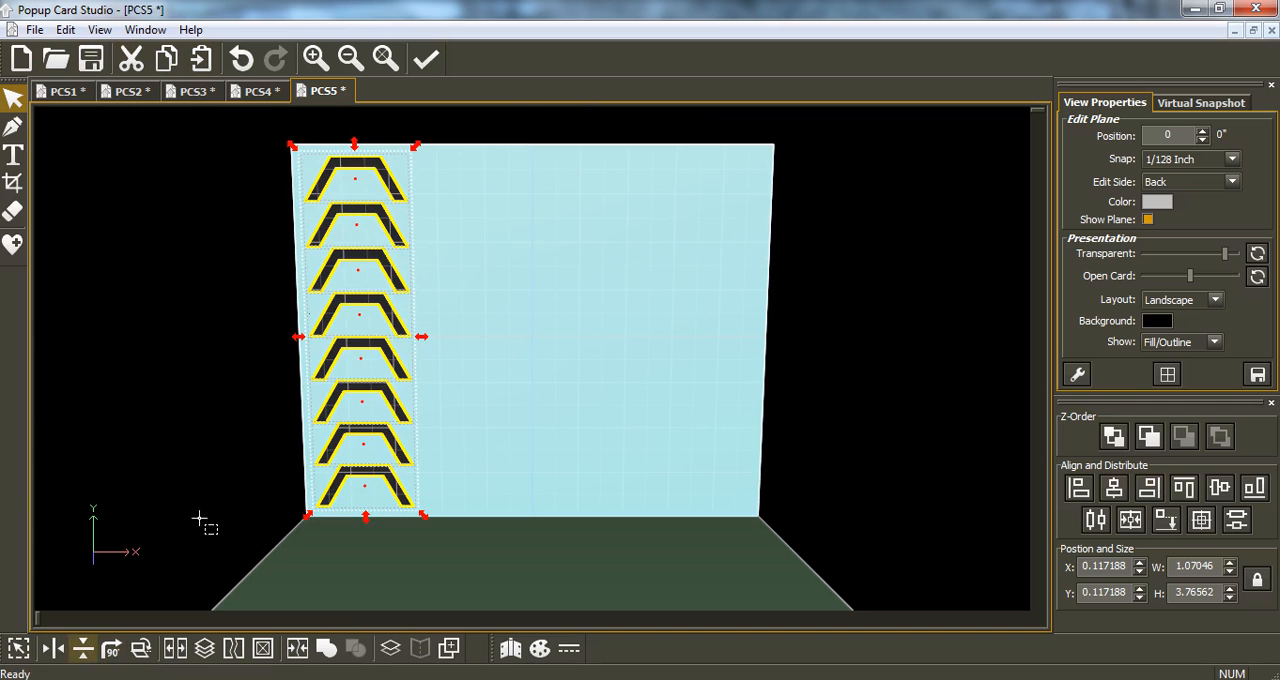
pyautogui.moveTo(379, 197); pyautogui.dragTo(360, 234)
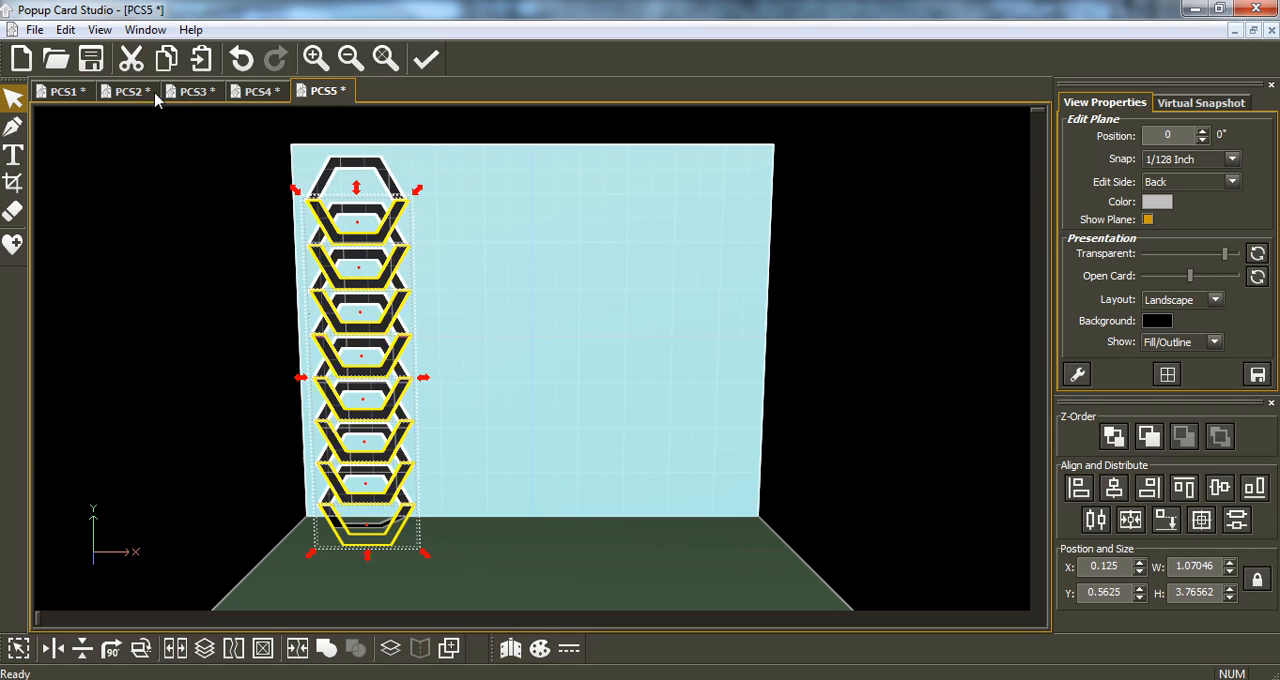
pyautogui.click(131, 59)
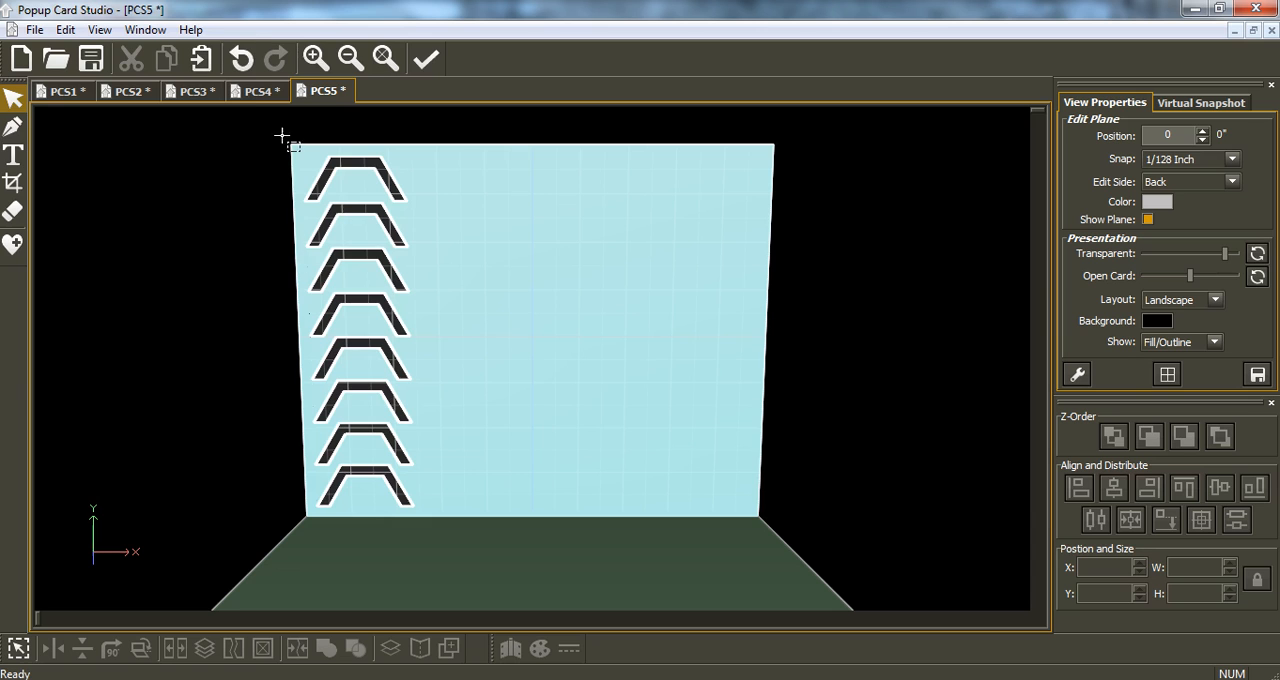
# Check the remaining single column of eight frames in an enlarged print preview and return to the design.
pyautogui.click(35, 30)
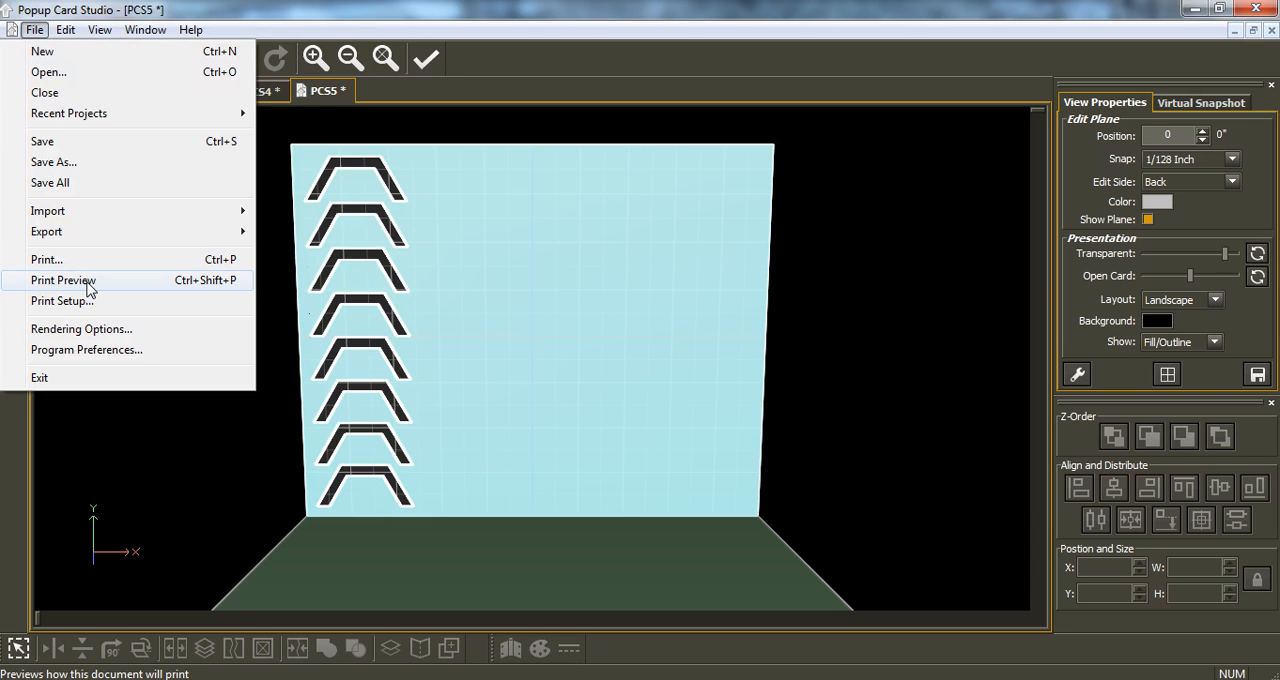
pyautogui.click(90, 288)
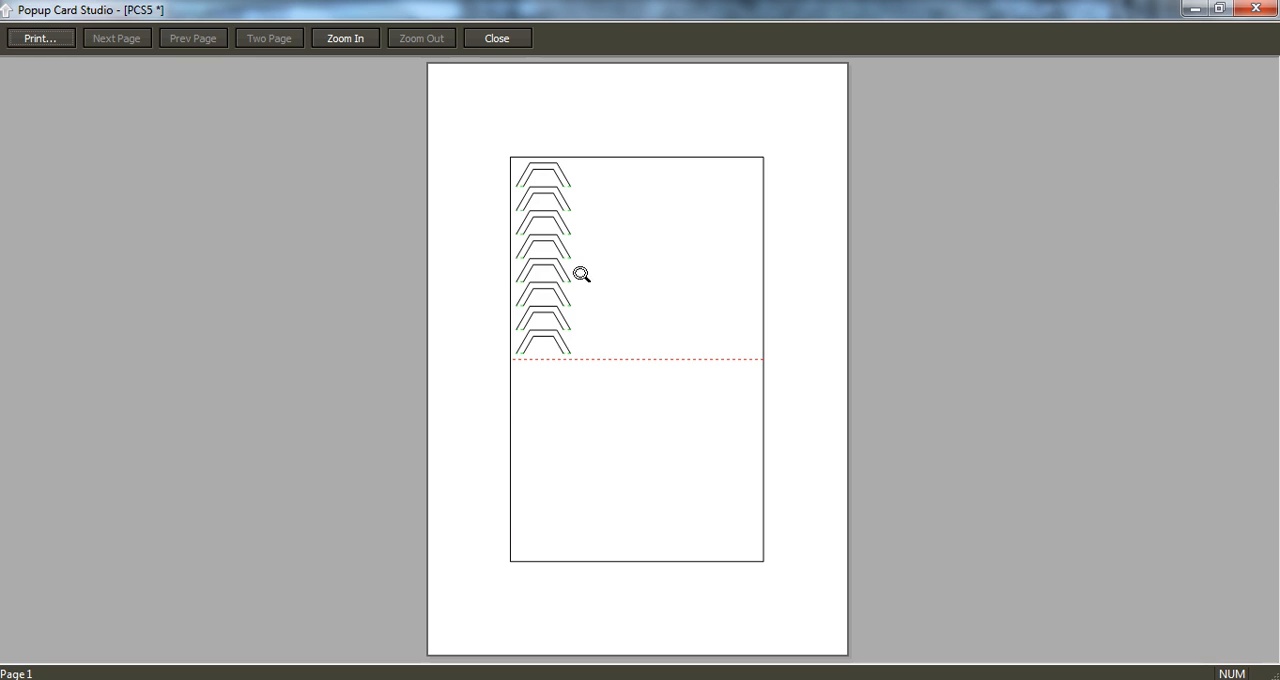
pyautogui.click(547, 255)
pyautogui.click(517, 282)
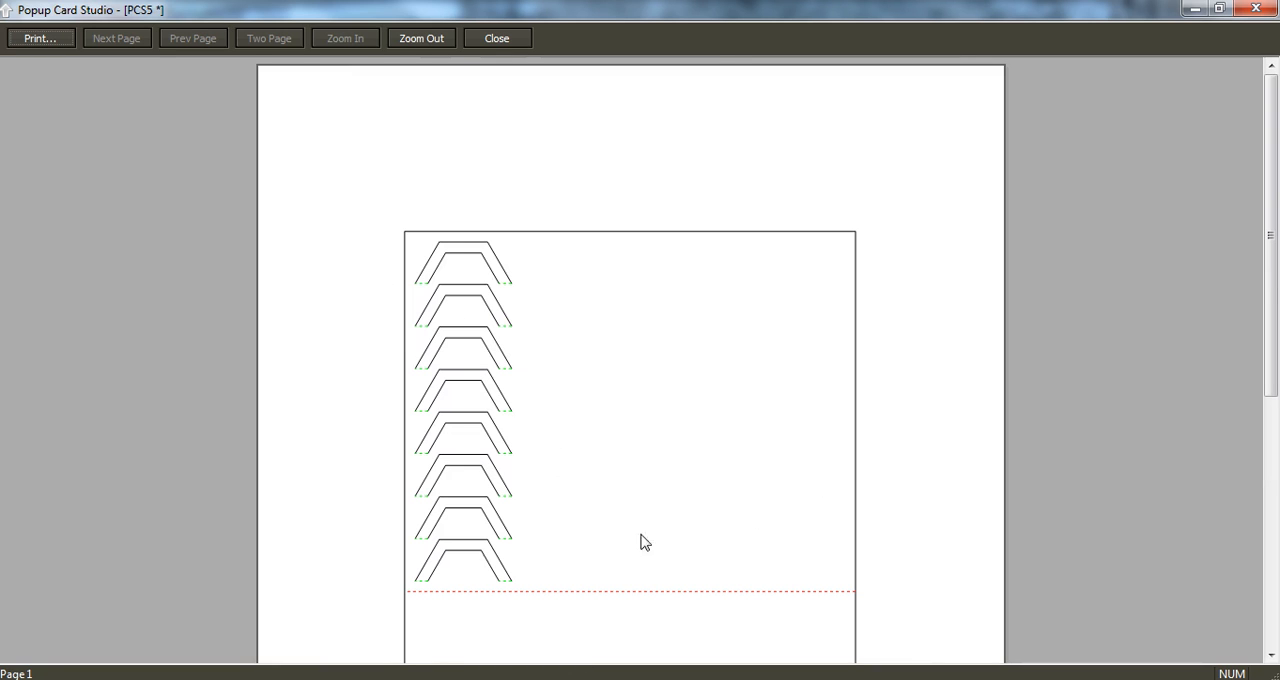
pyautogui.click(1262, 14)
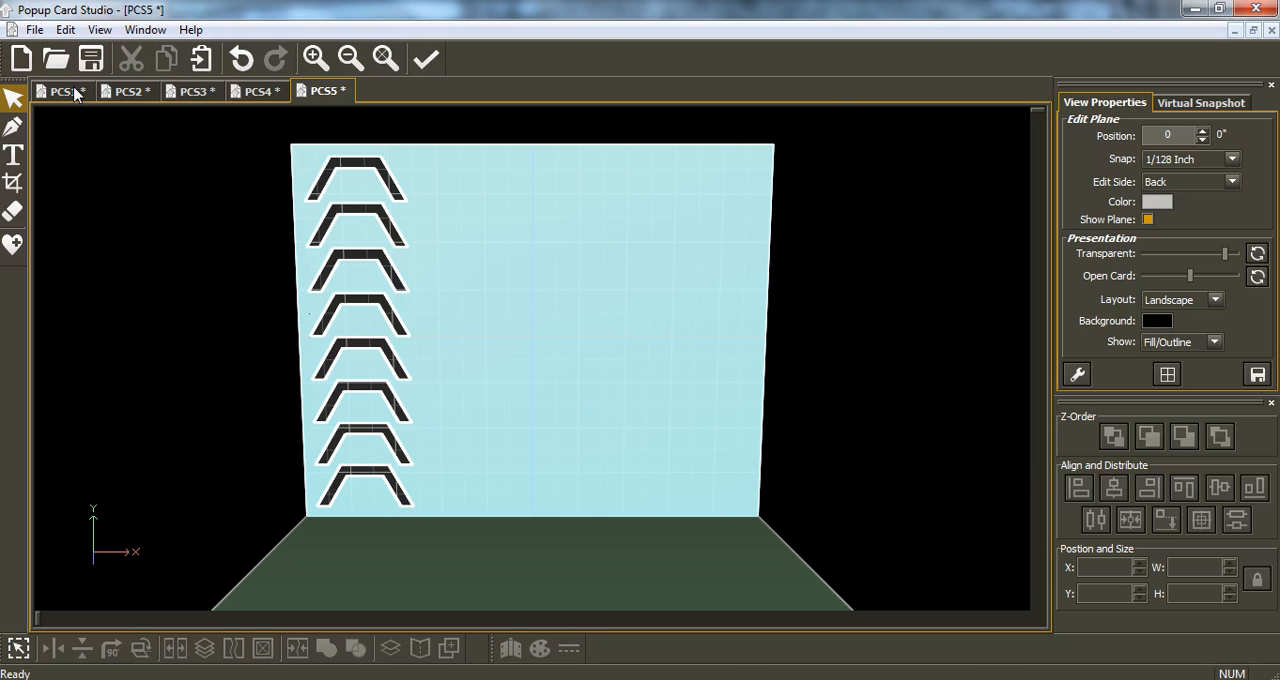
# Export the project as an SVG file named "hexigon lattice".
pyautogui.click(36, 30)
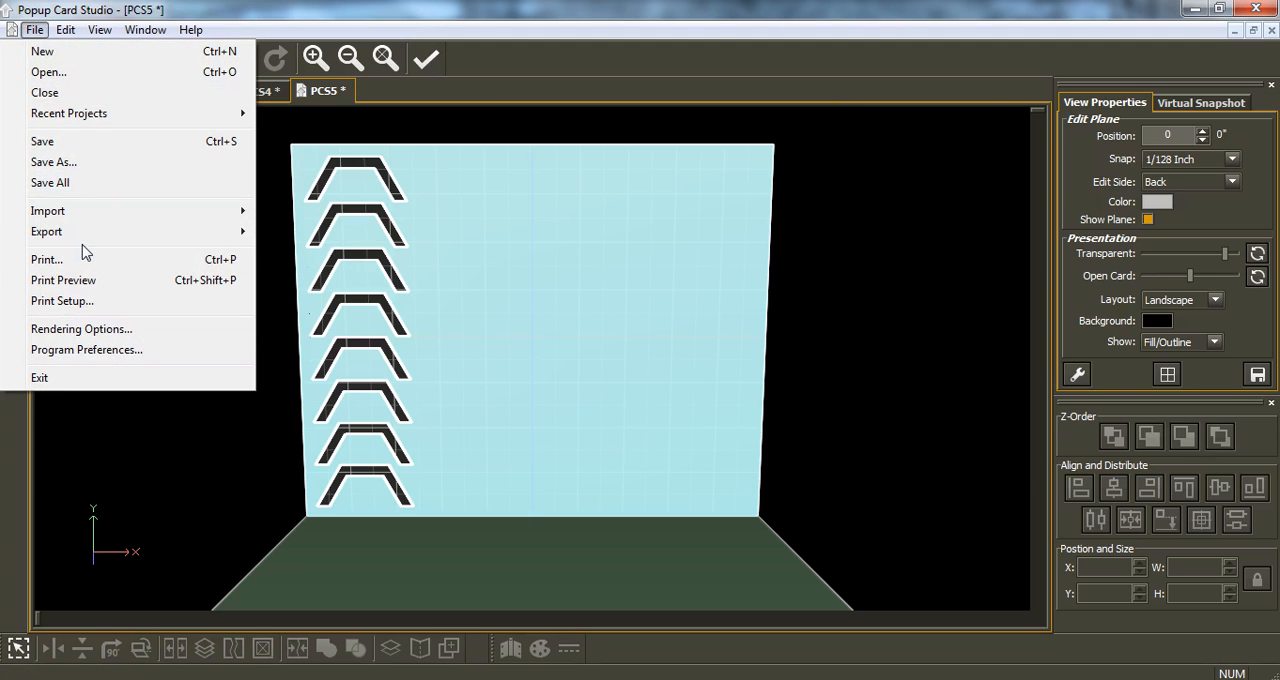
pyautogui.moveTo(88, 247)
pyautogui.moveTo(318, 238)
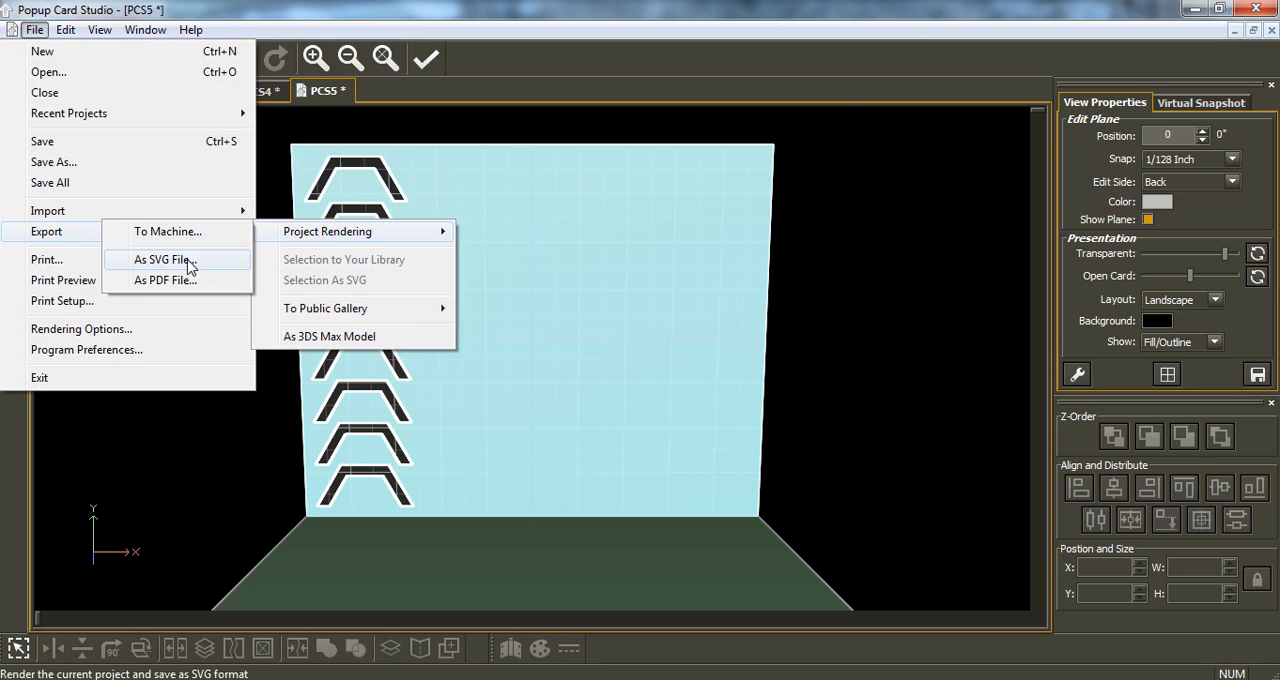
pyautogui.click(189, 262)
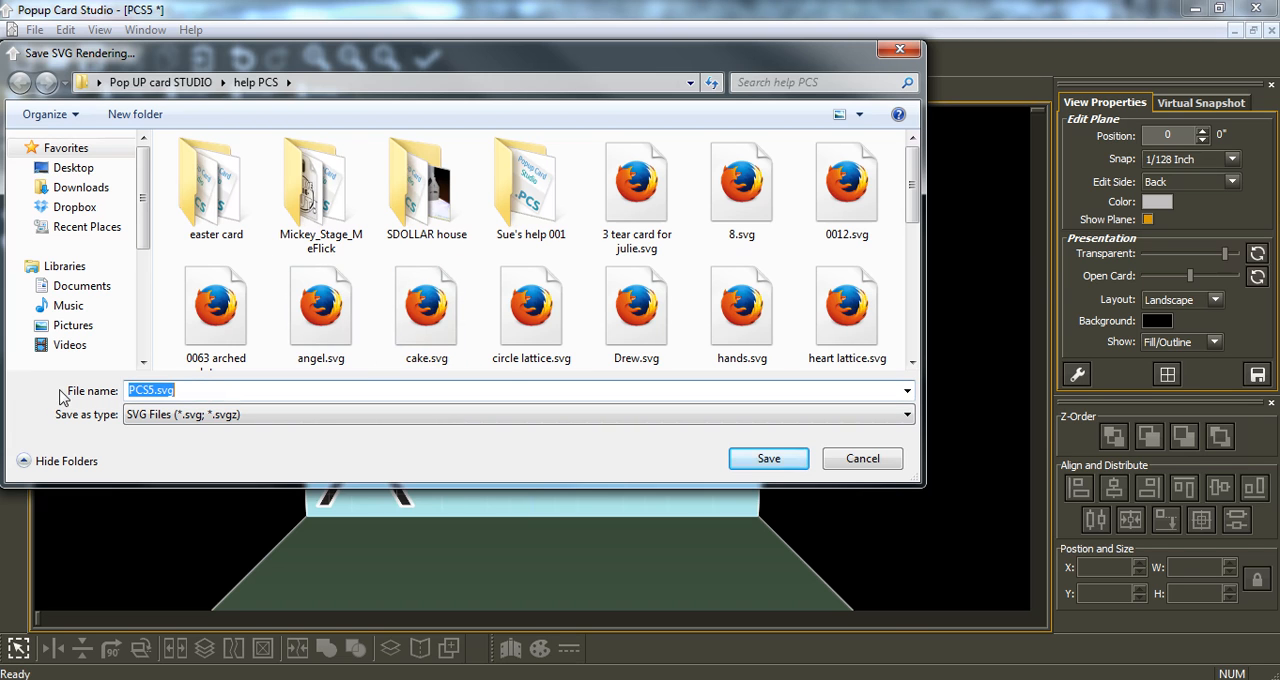
pyautogui.write('hexigon lat')
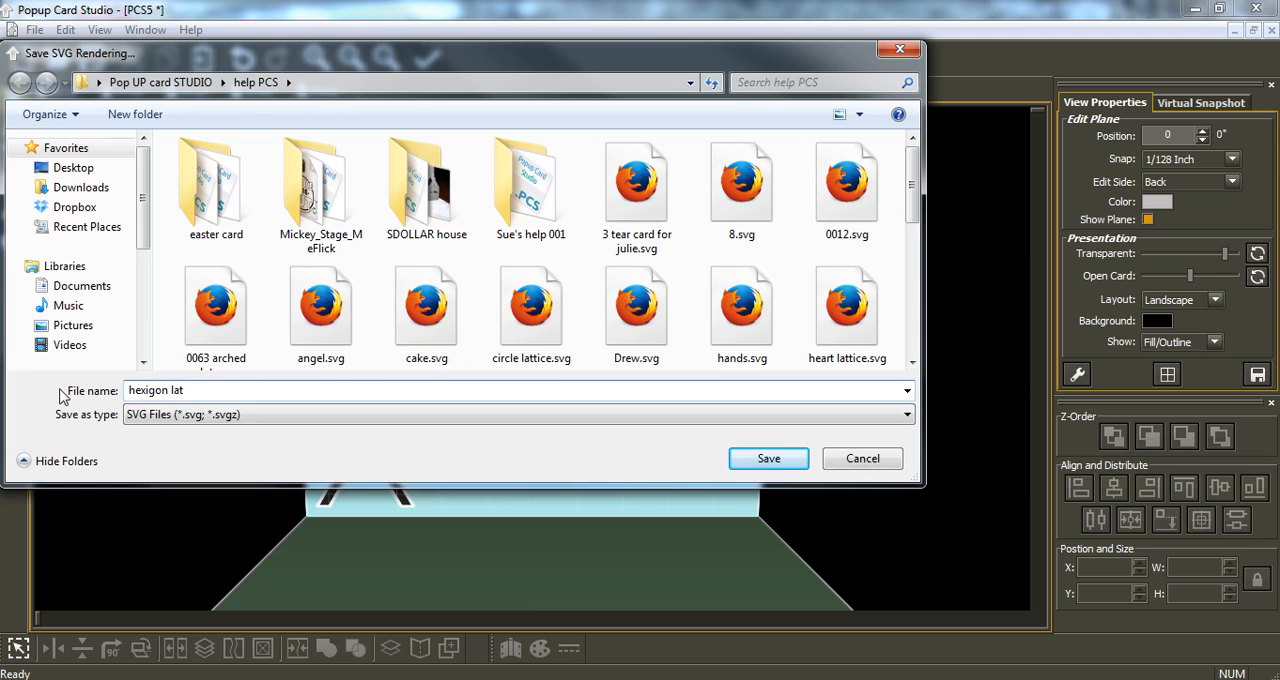
pyautogui.write('tice')
pyautogui.press('Return')
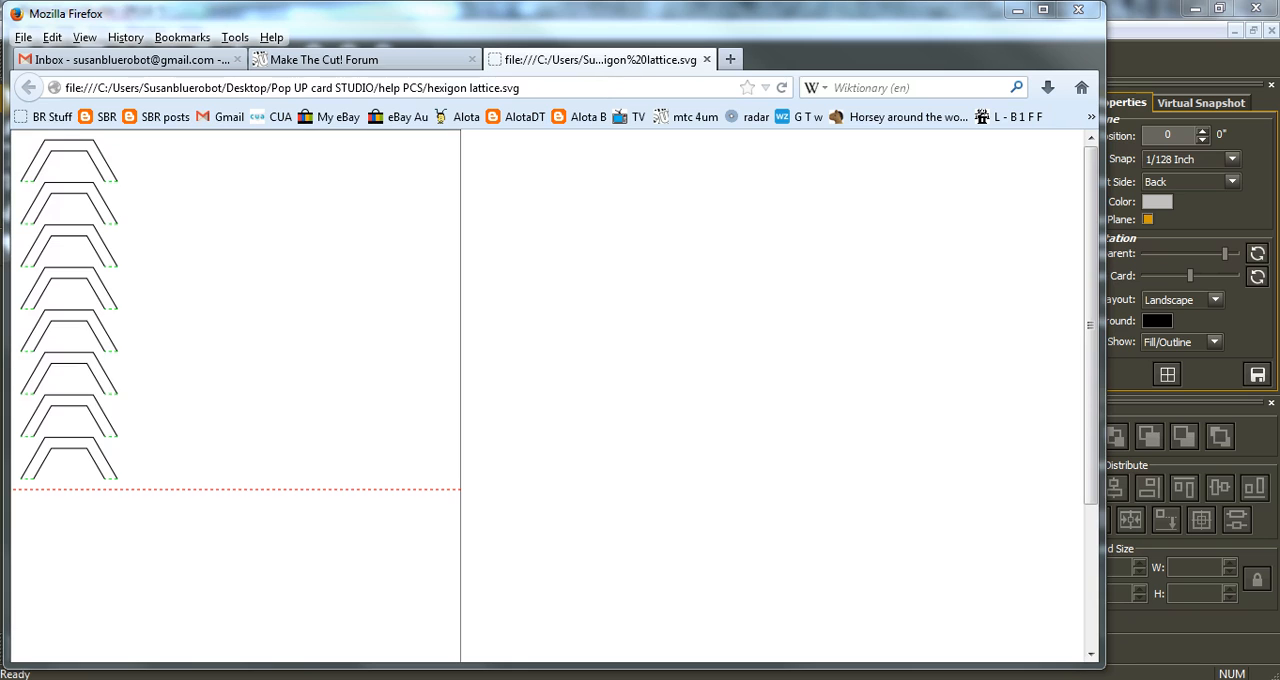
# Switch to Make The Cut! and import hexigon lattice.svg into MTCProject3.
pyautogui.moveTo(955, 679)
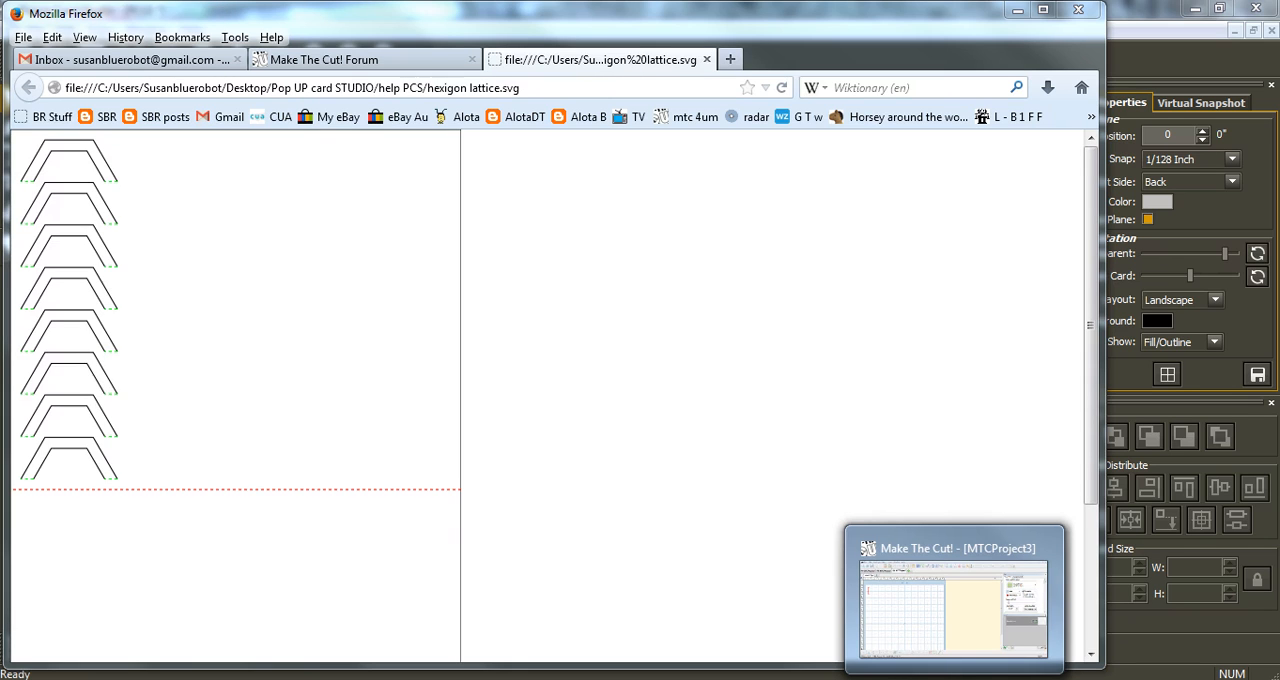
pyautogui.click(955, 679)
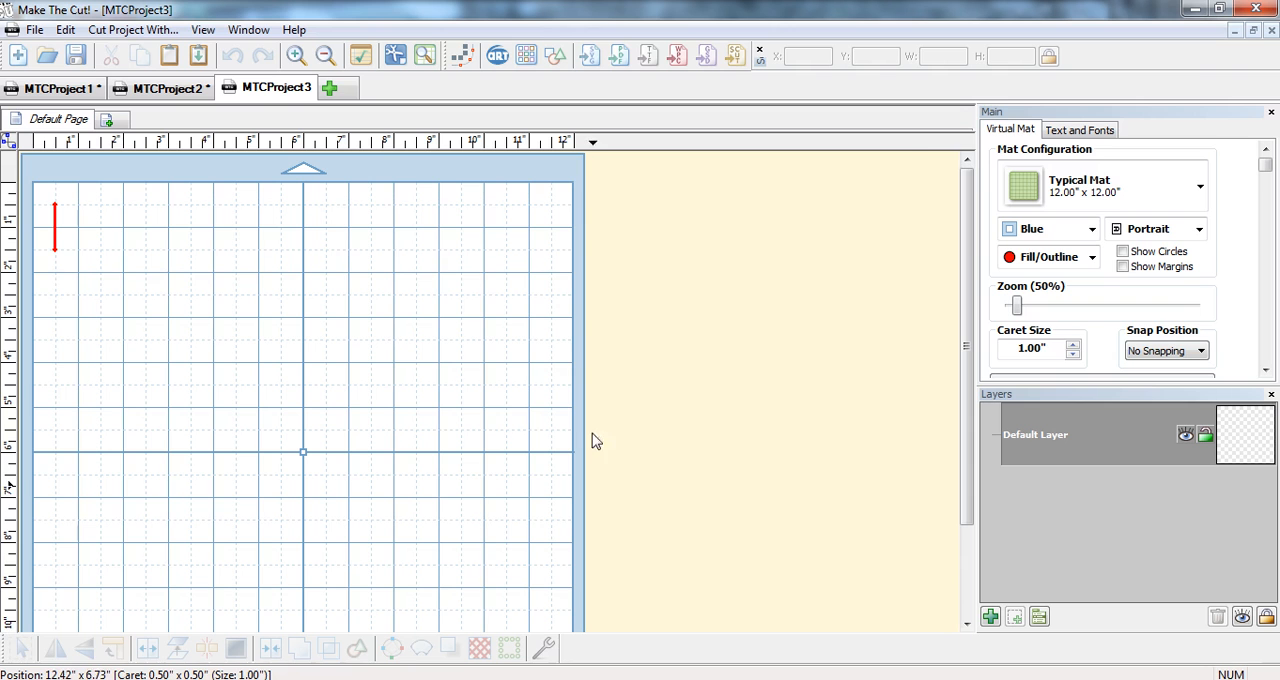
pyautogui.click(586, 58)
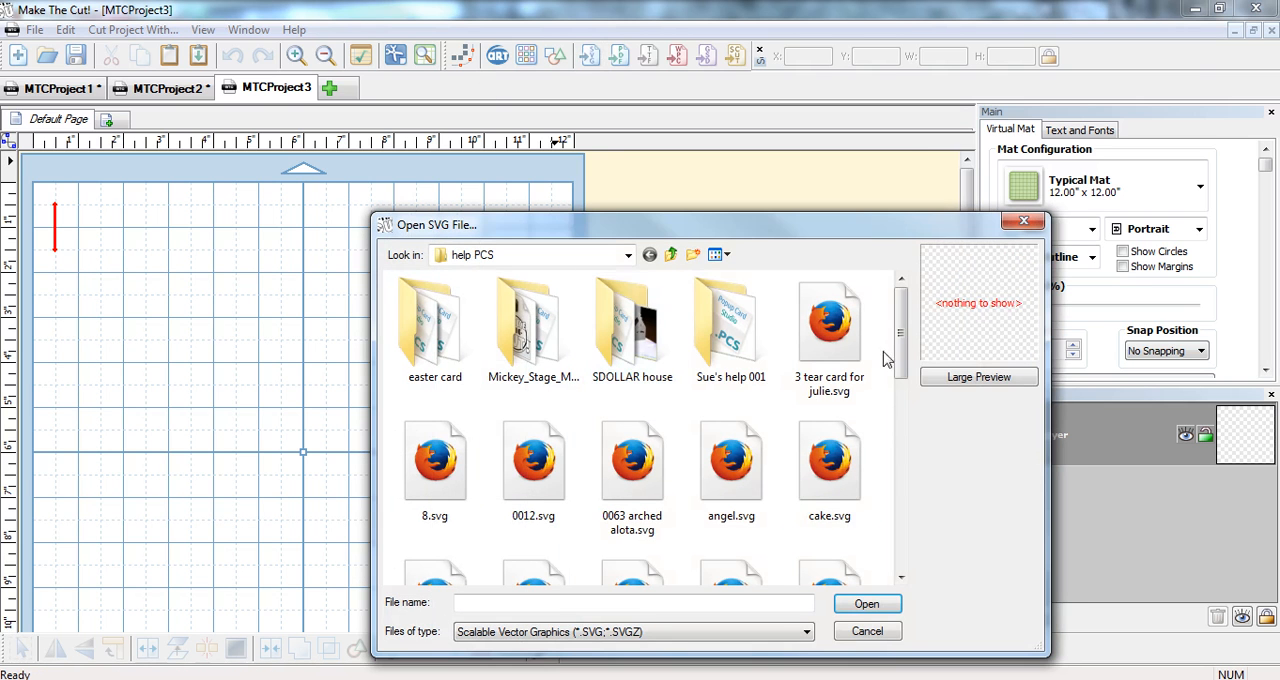
pyautogui.moveTo(898, 345); pyautogui.dragTo(922, 435)
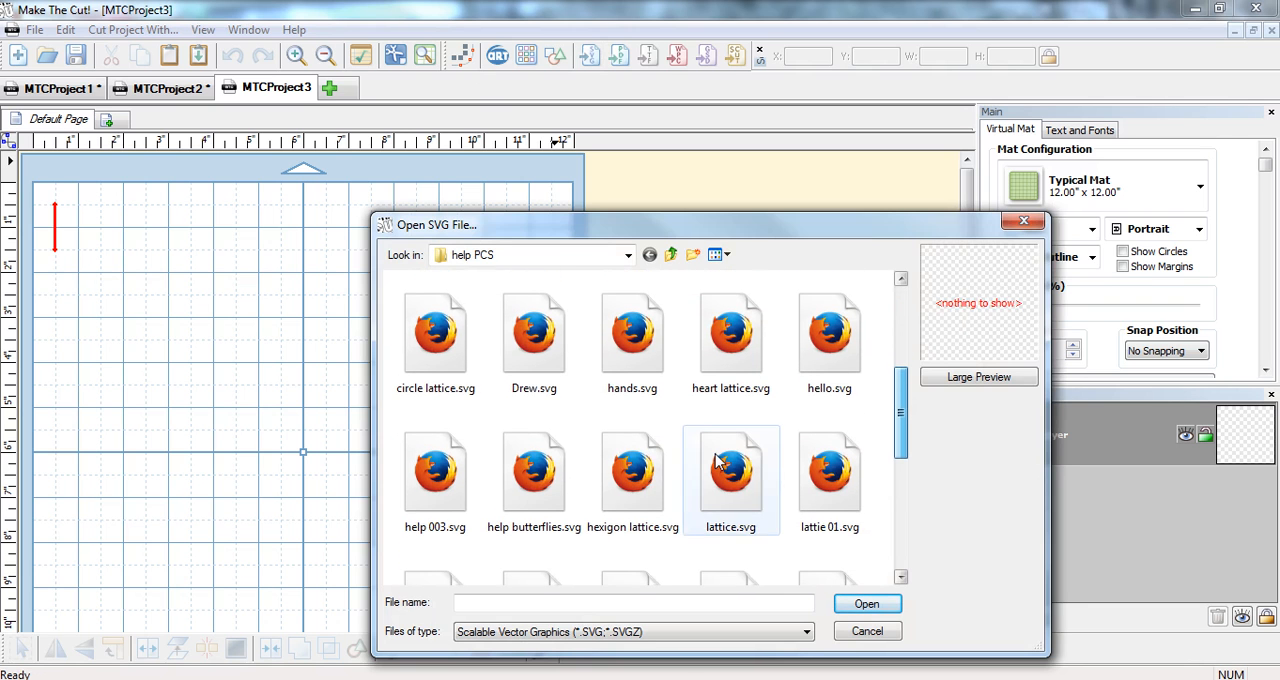
pyautogui.doubleClick(655, 466)
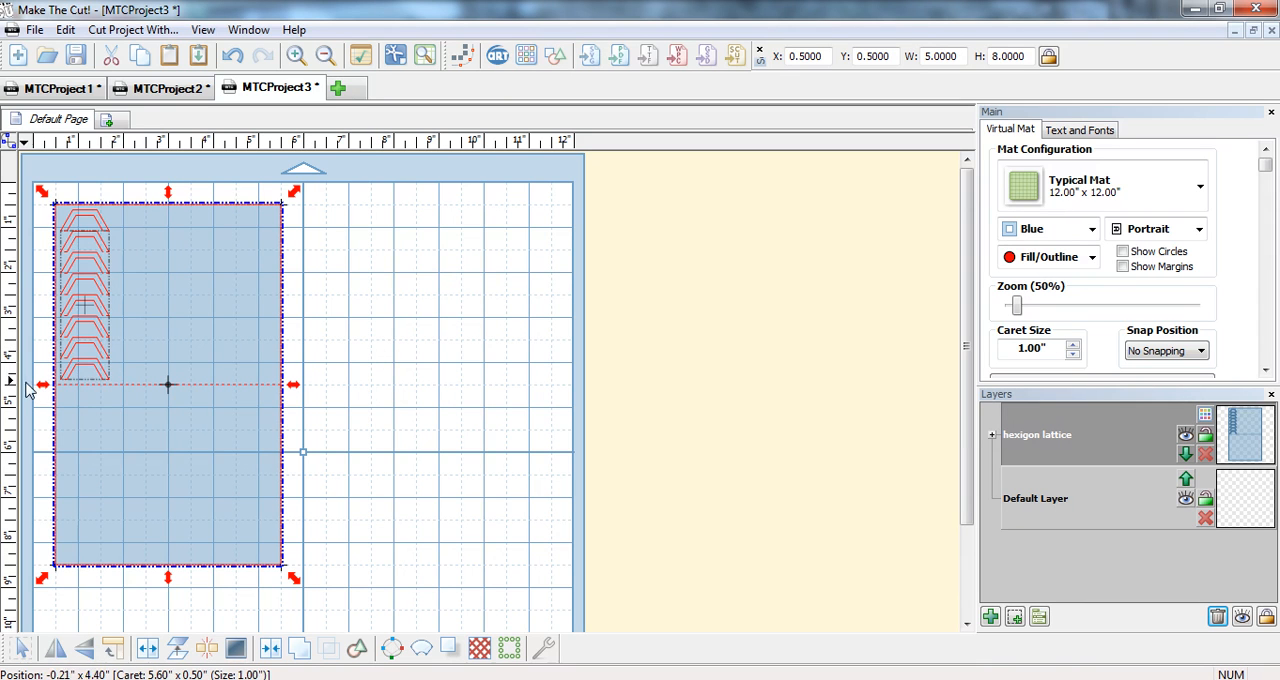
# Break the card outline and frame cut lines apart, and select the whole frame column together with its hinge lines.
pyautogui.click(28, 382)
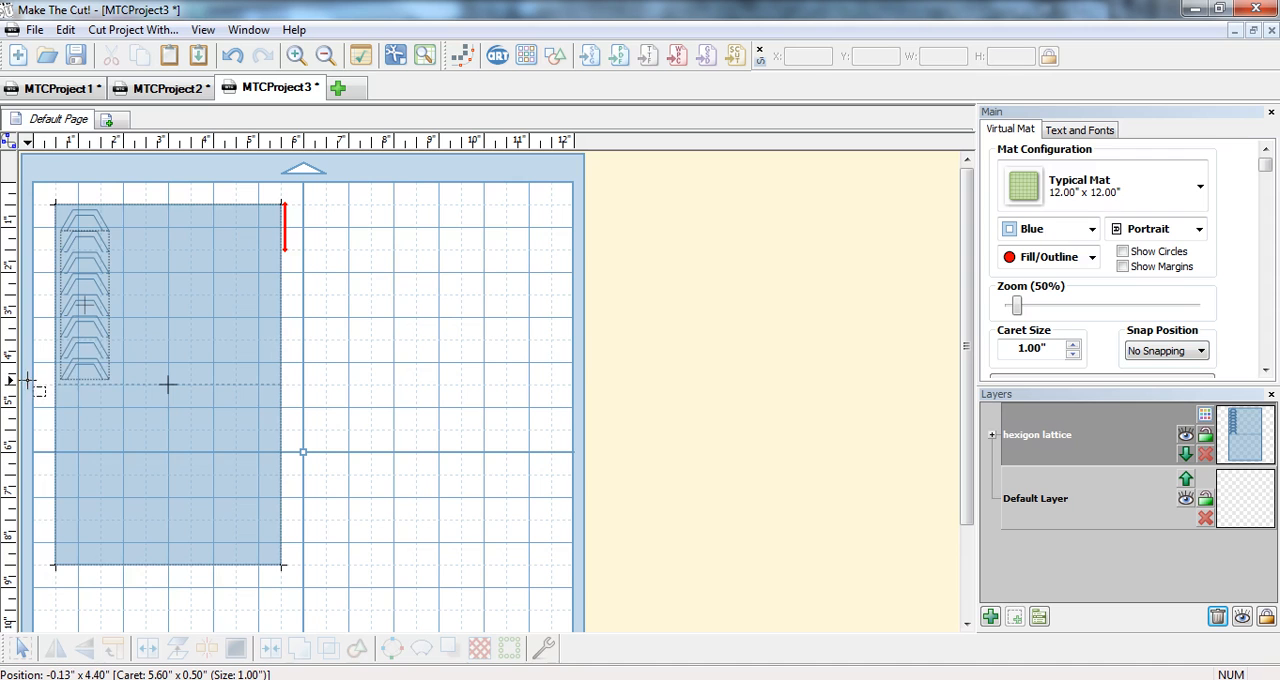
pyautogui.moveTo(28, 380); pyautogui.dragTo(130, 207)
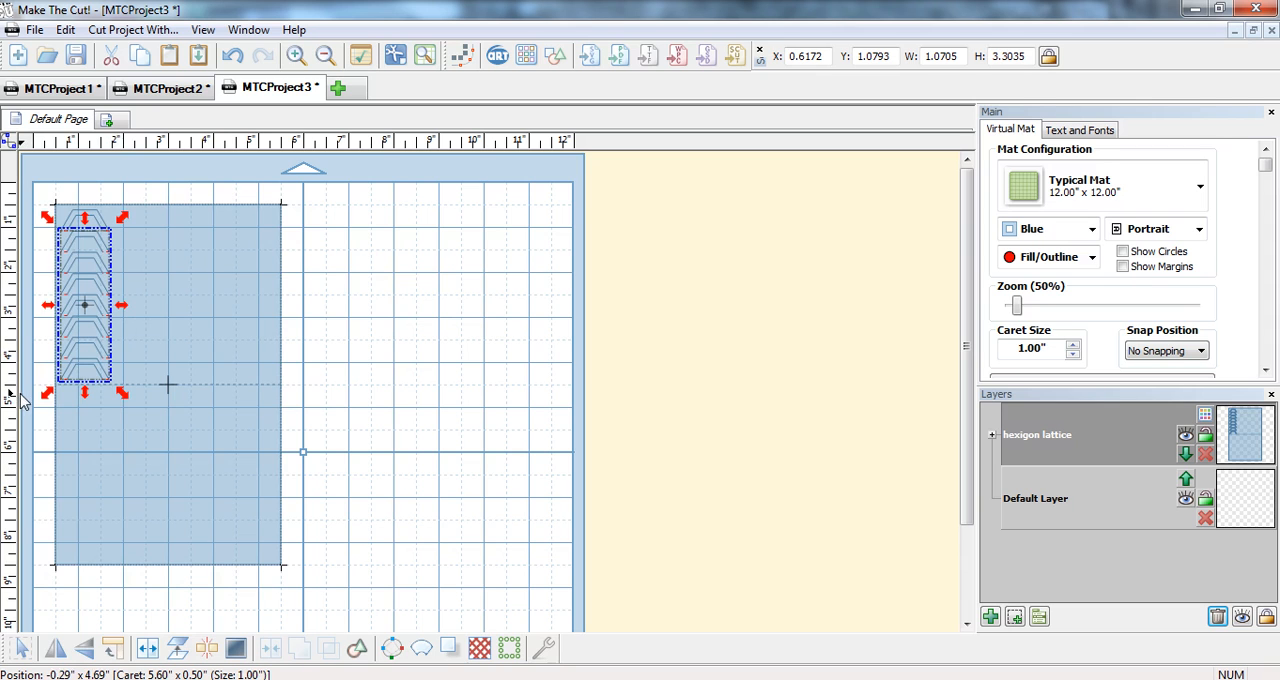
pyautogui.click(254, 251)
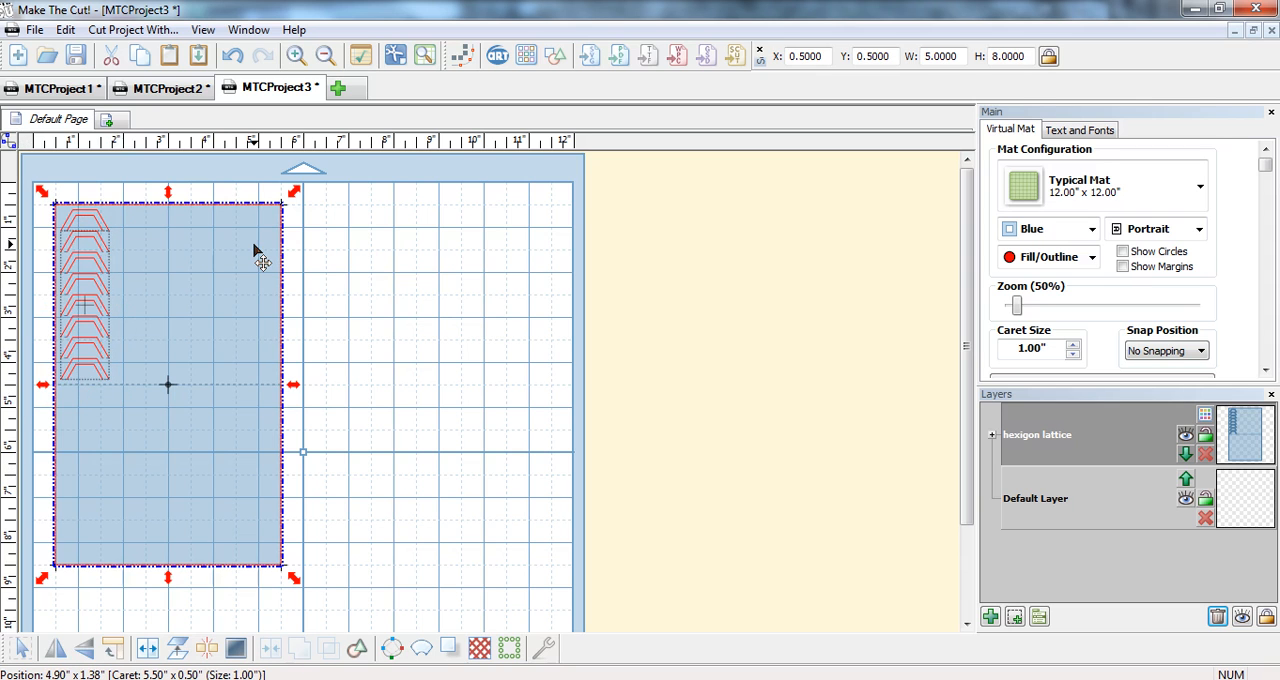
pyautogui.click(178, 650)
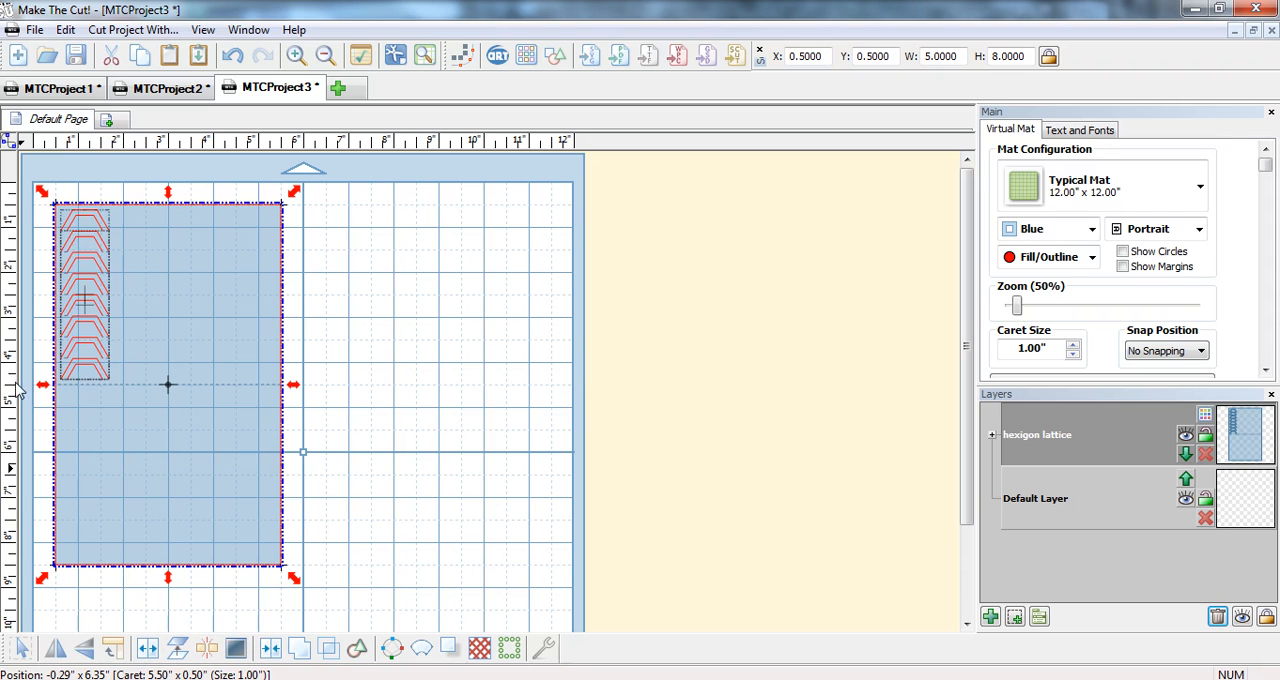
pyautogui.click(35, 243)
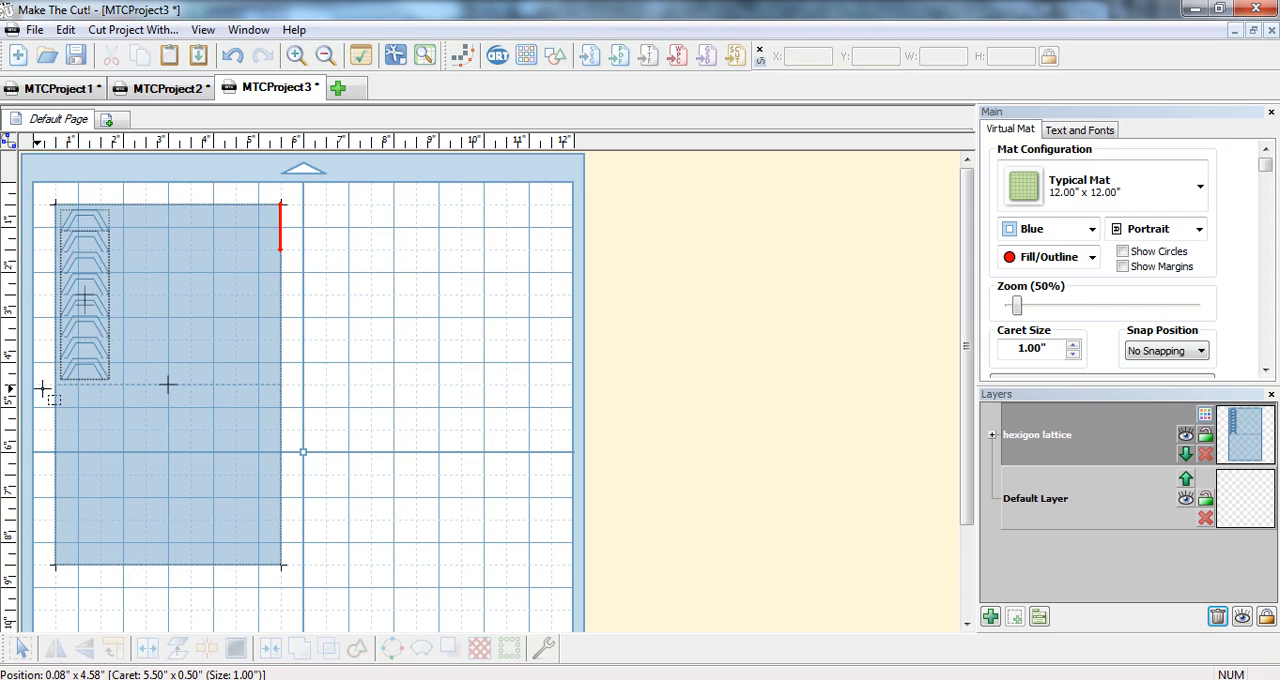
pyautogui.moveTo(42, 388); pyautogui.dragTo(118, 186)
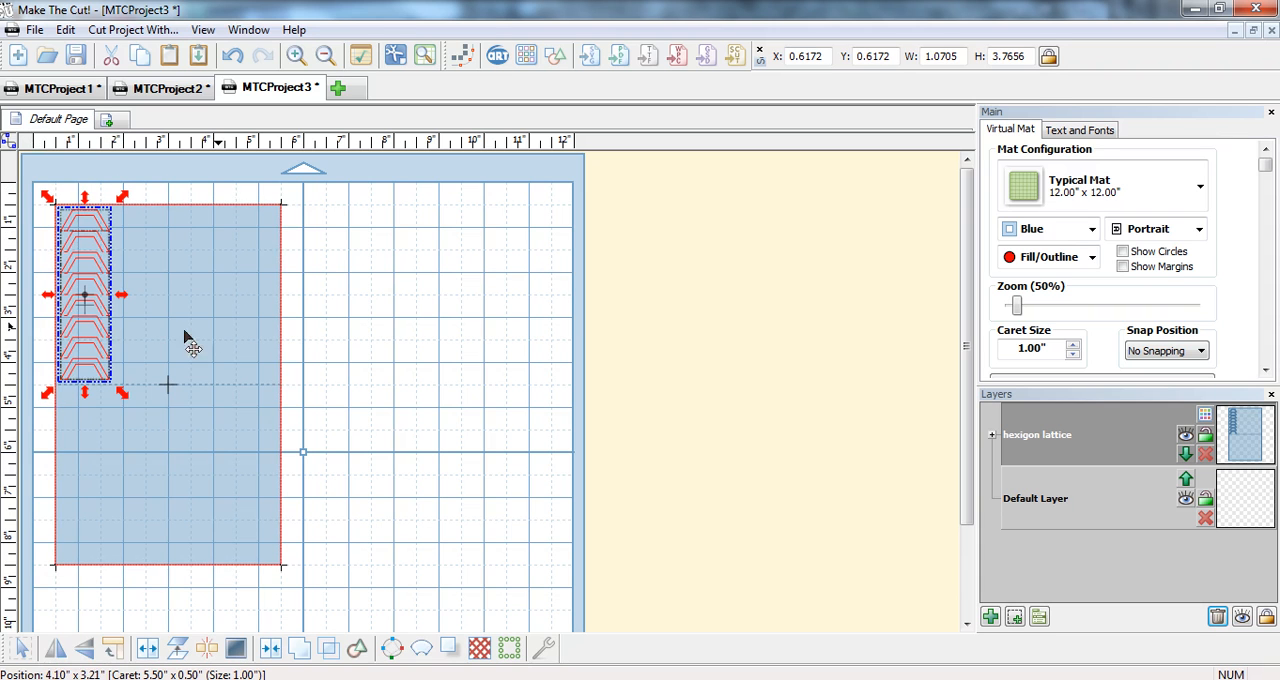
# Export the selected frame column to Basic Shapes under the name "hexigon lattice".
pyautogui.rightClick(86, 243)
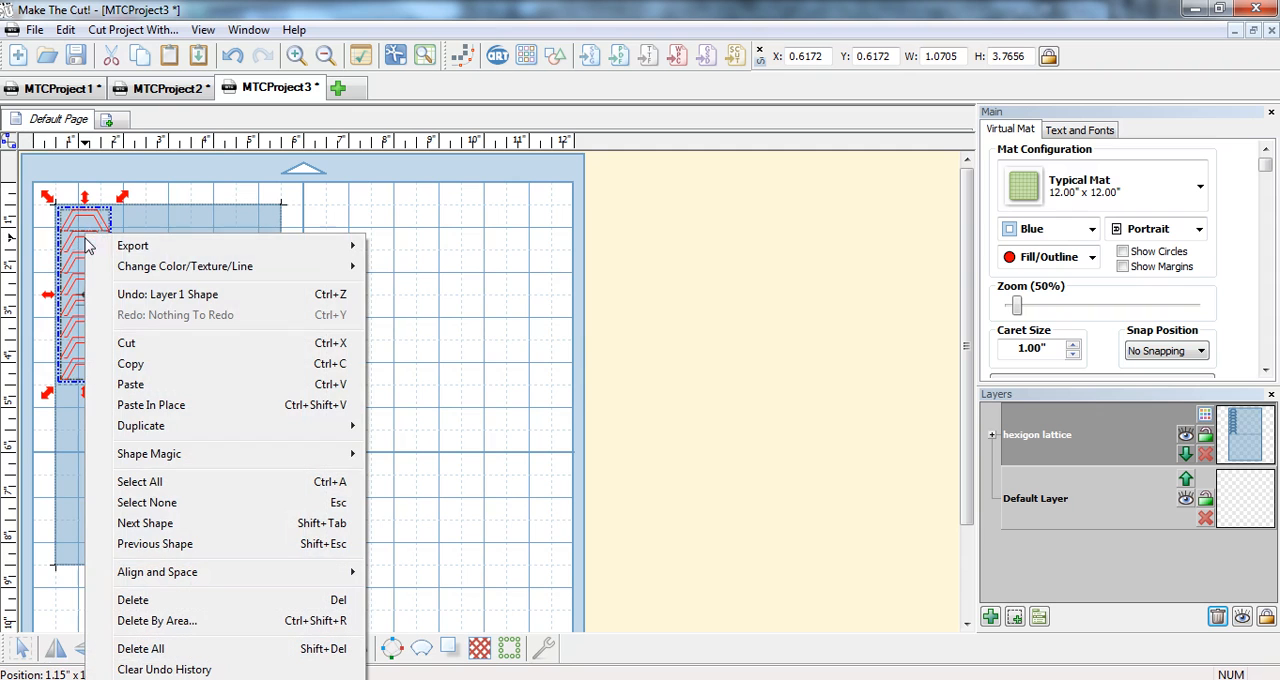
pyautogui.moveTo(127, 254)
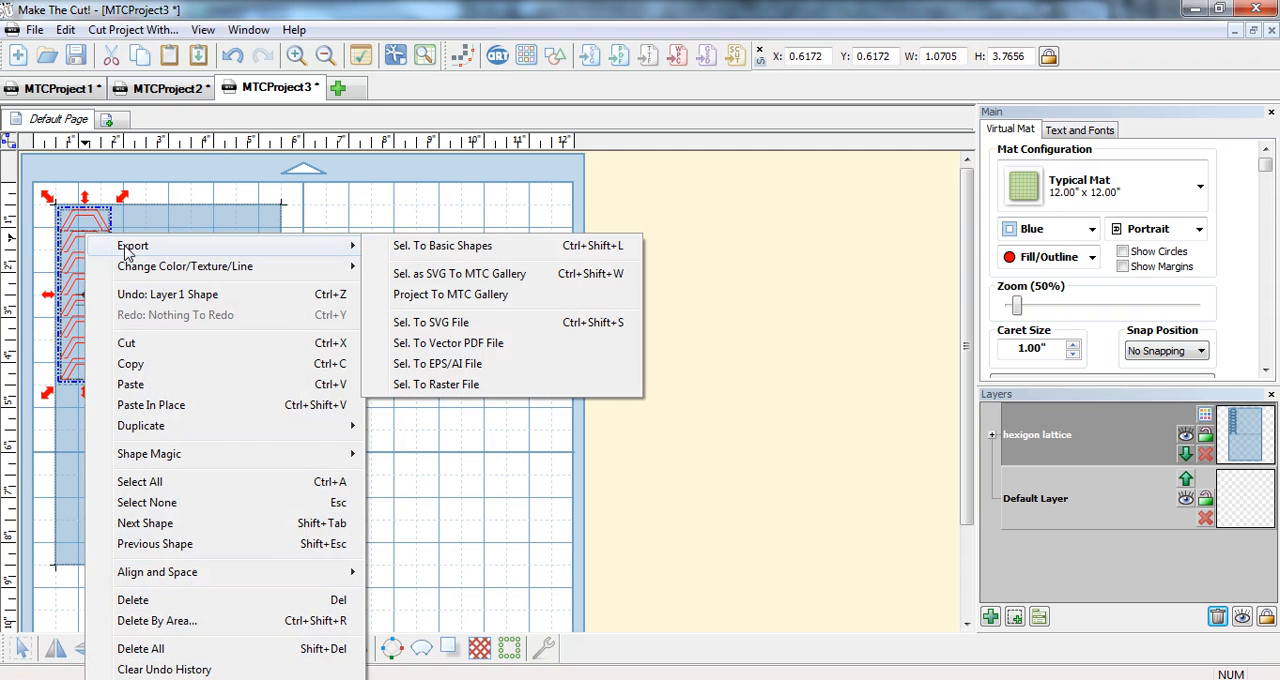
pyautogui.click(438, 256)
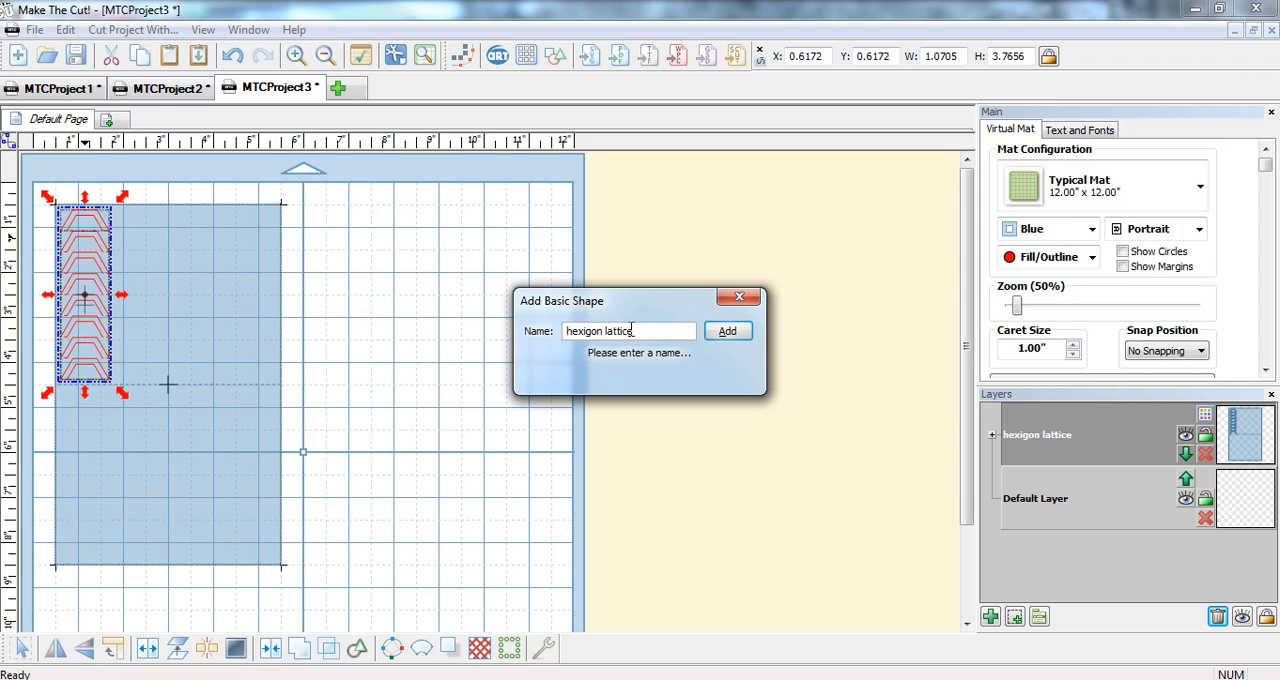
pyautogui.click(728, 333)
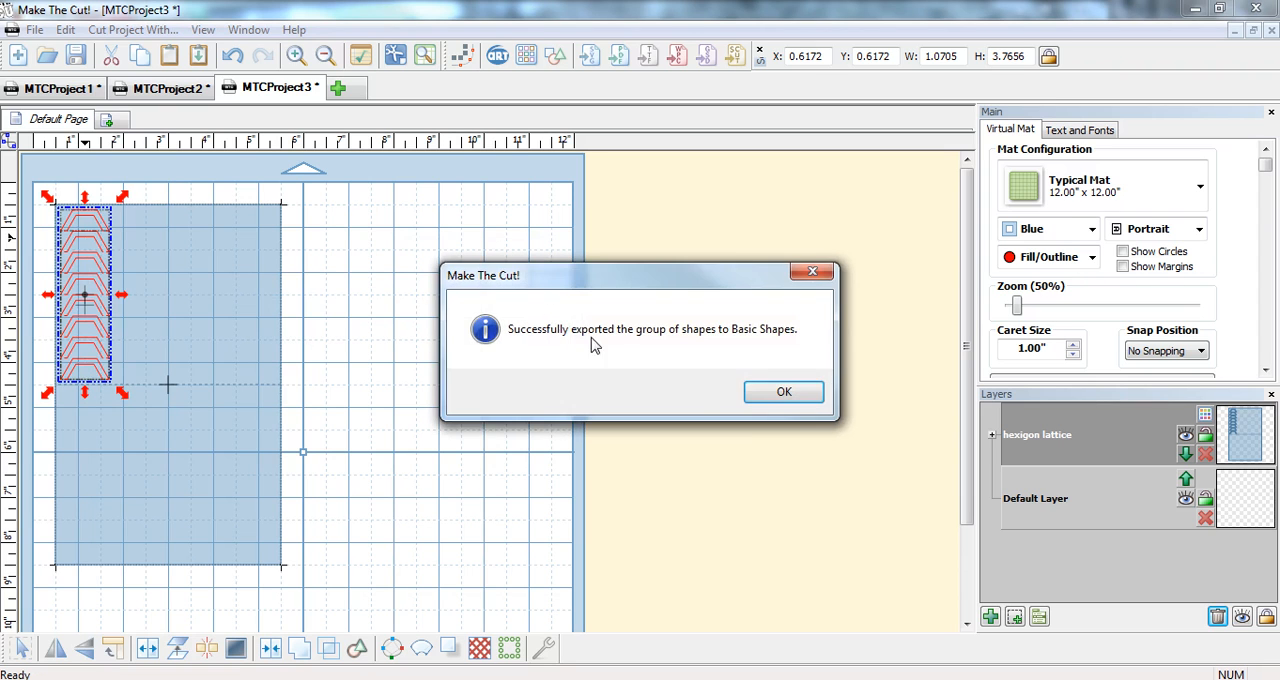
pyautogui.click(783, 392)
# Add the saved hexigon lattice shape to a new project and split its shapes onto separate layers with To Each Its Own.
pyautogui.click(340, 94)
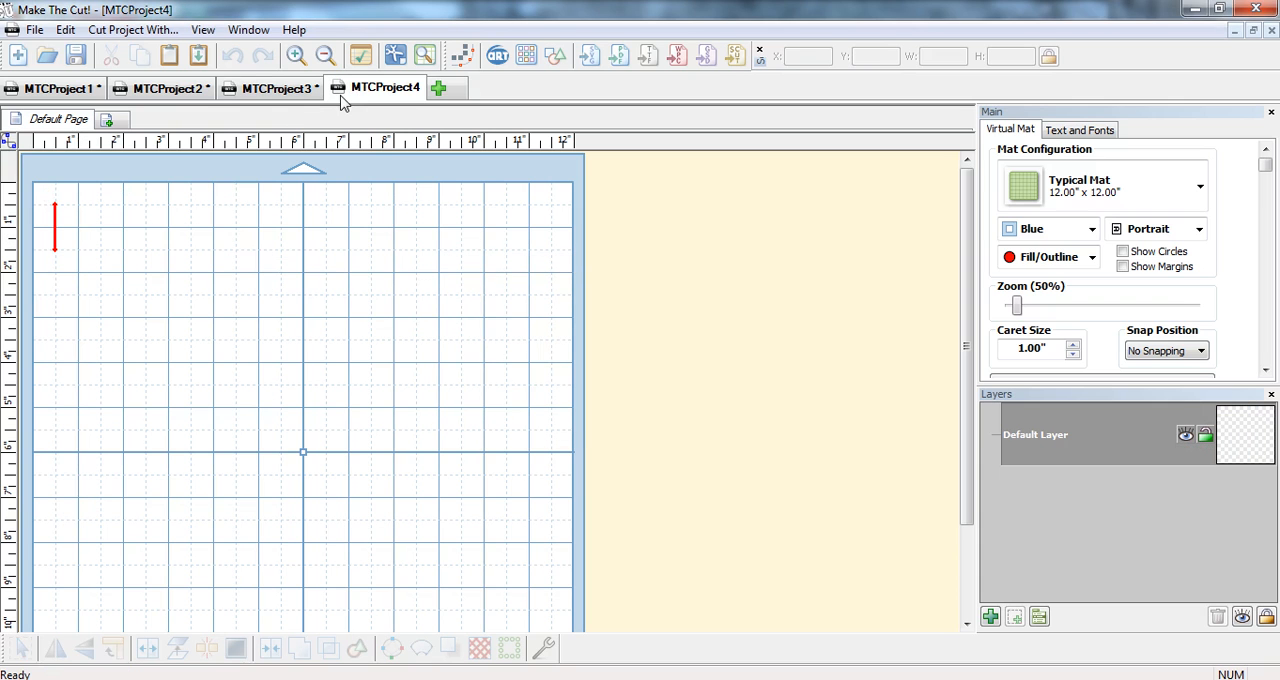
pyautogui.click(553, 60)
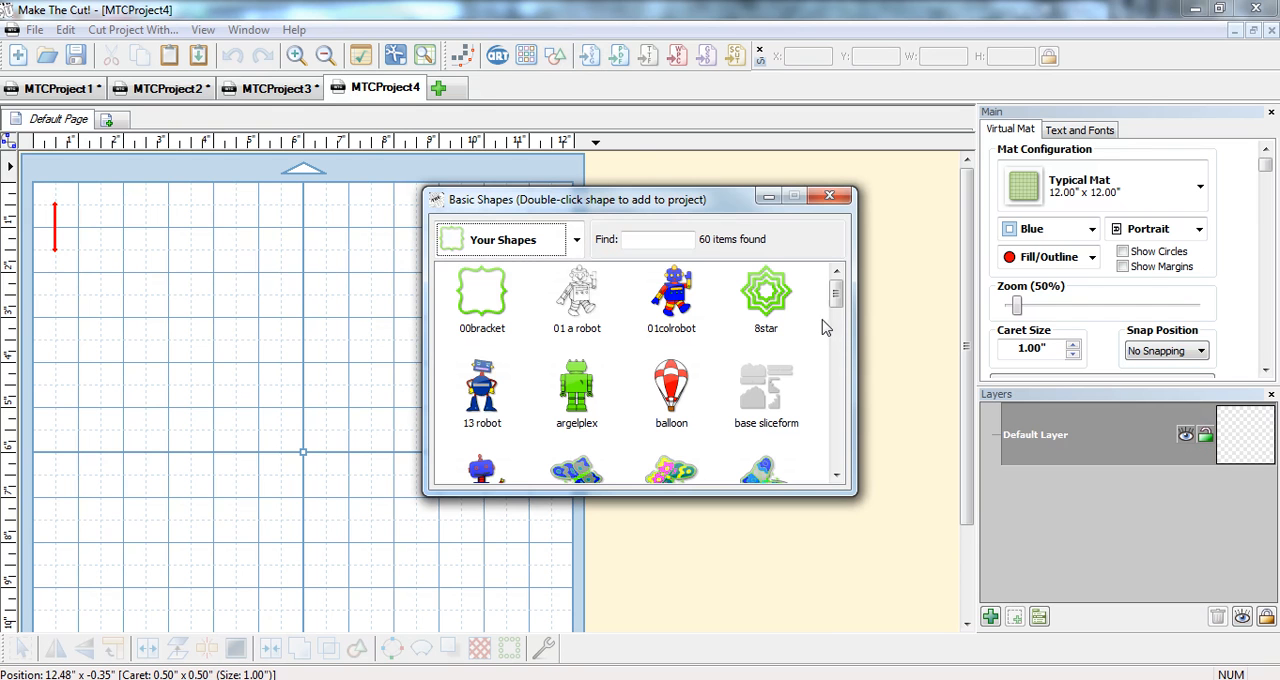
pyautogui.moveTo(836, 292); pyautogui.dragTo(852, 403)
pyautogui.doubleClick(670, 382)
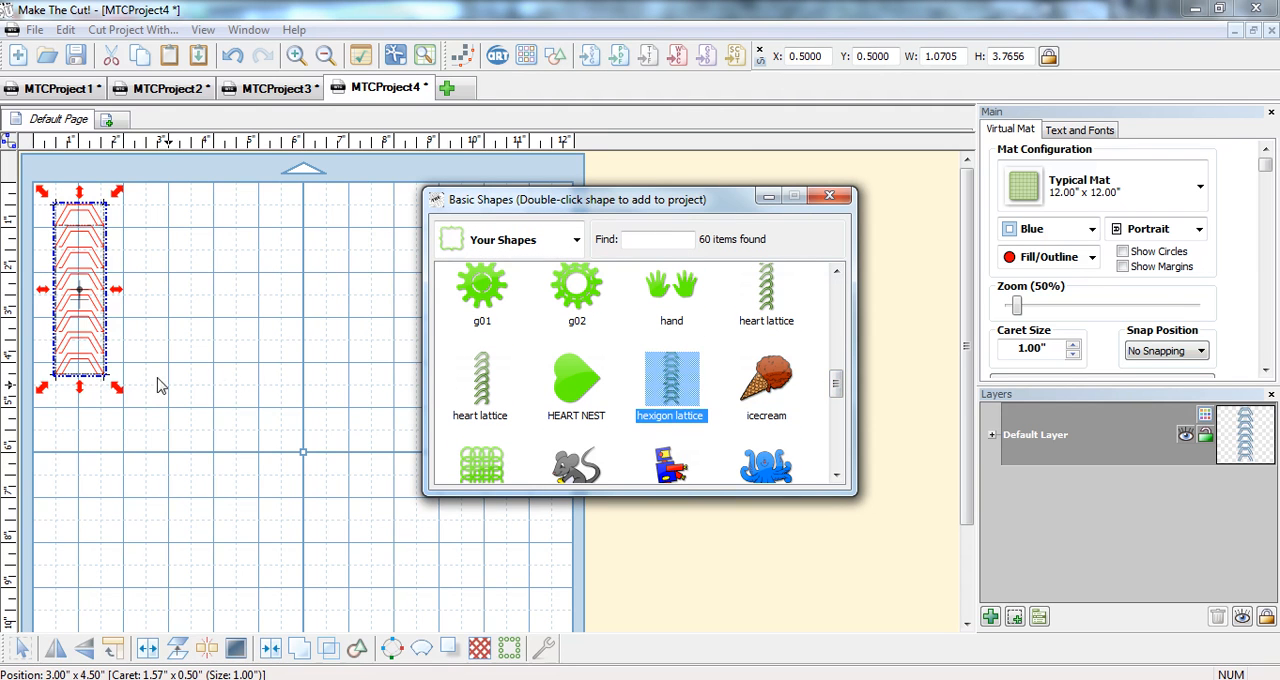
pyautogui.click(829, 196)
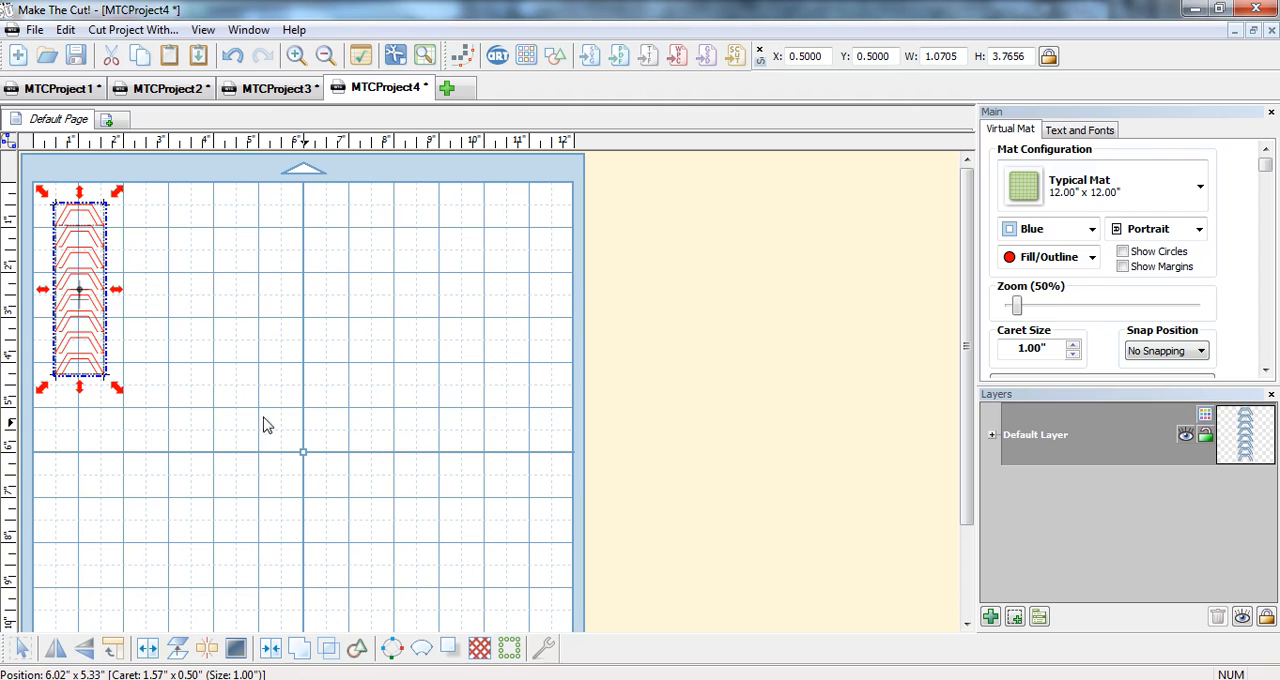
pyautogui.rightClick(1055, 443)
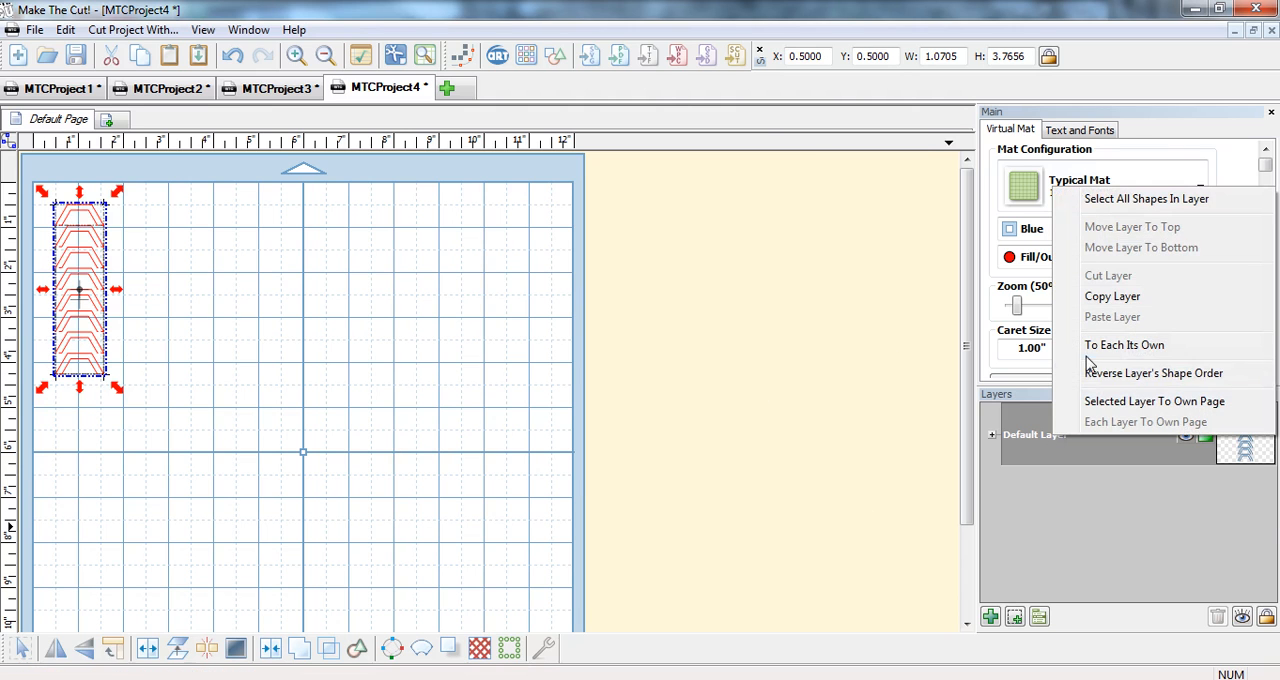
pyautogui.click(1090, 348)
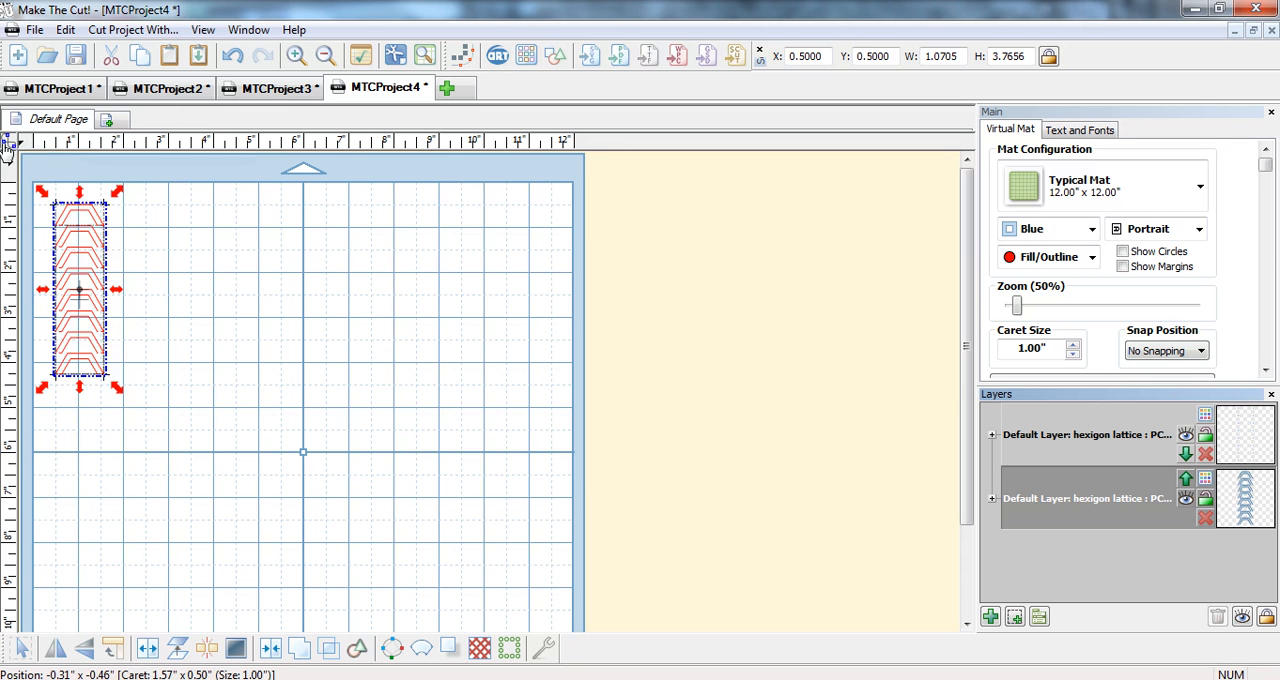
# Draw a Heart 1 (Generic) shape about 3.46 × 2.94 inches to the right of the lattice column.
pyautogui.moveTo(6, 148)
pyautogui.click(17, 272)
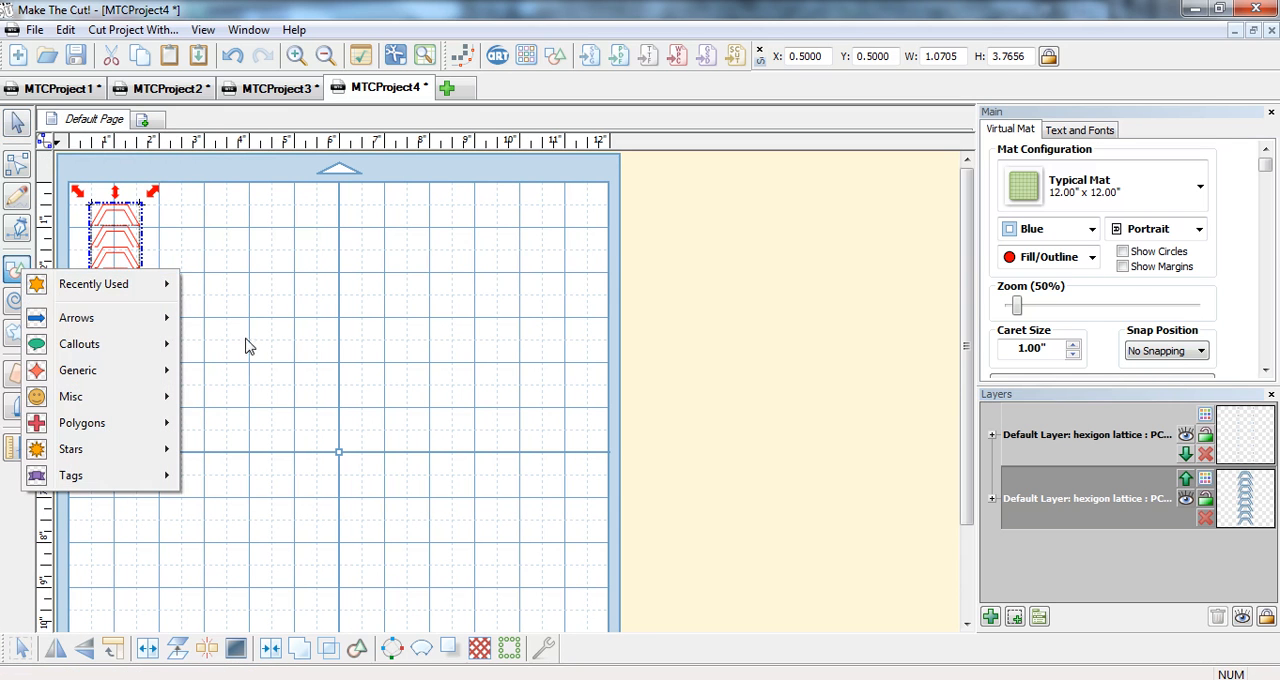
pyautogui.moveTo(140, 293)
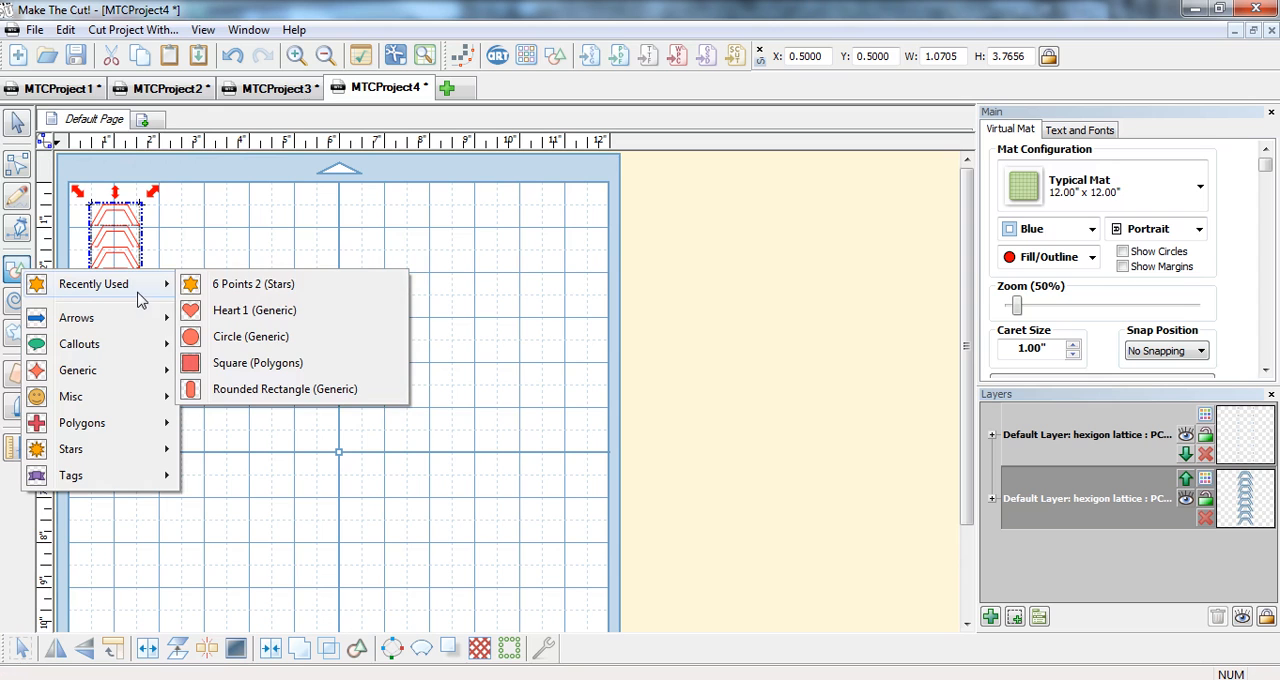
pyautogui.click(234, 316)
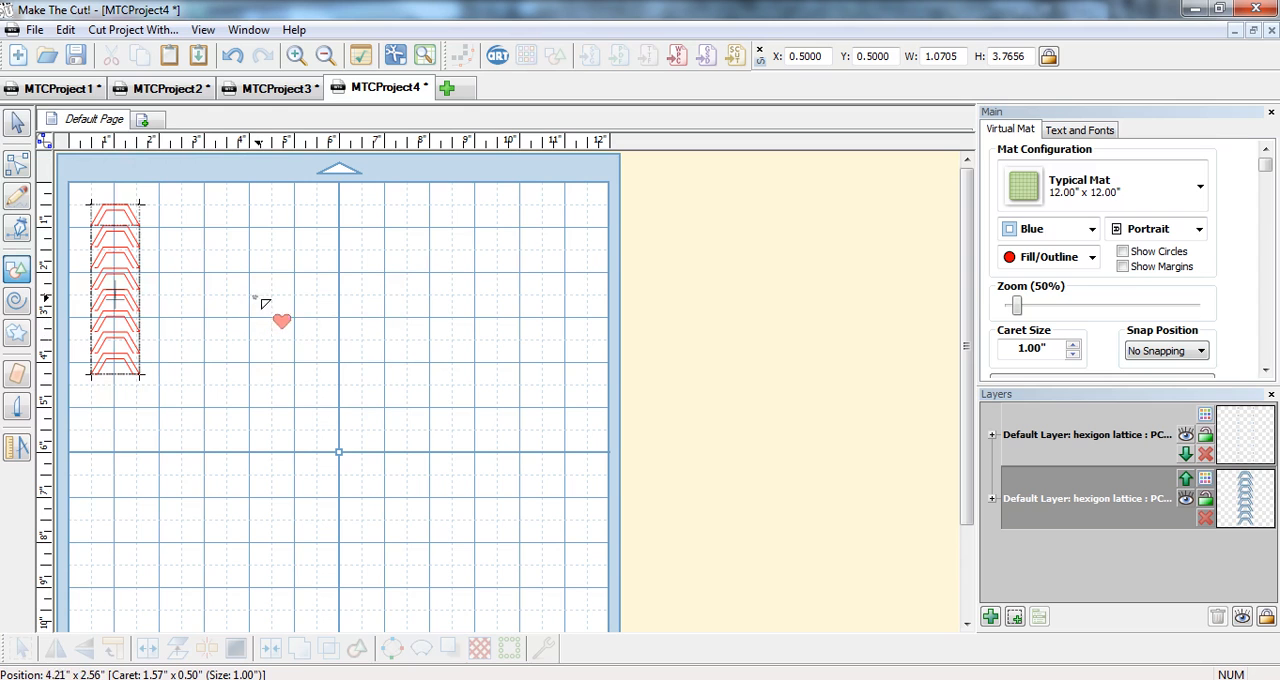
pyautogui.moveTo(253, 295); pyautogui.dragTo(379, 402)
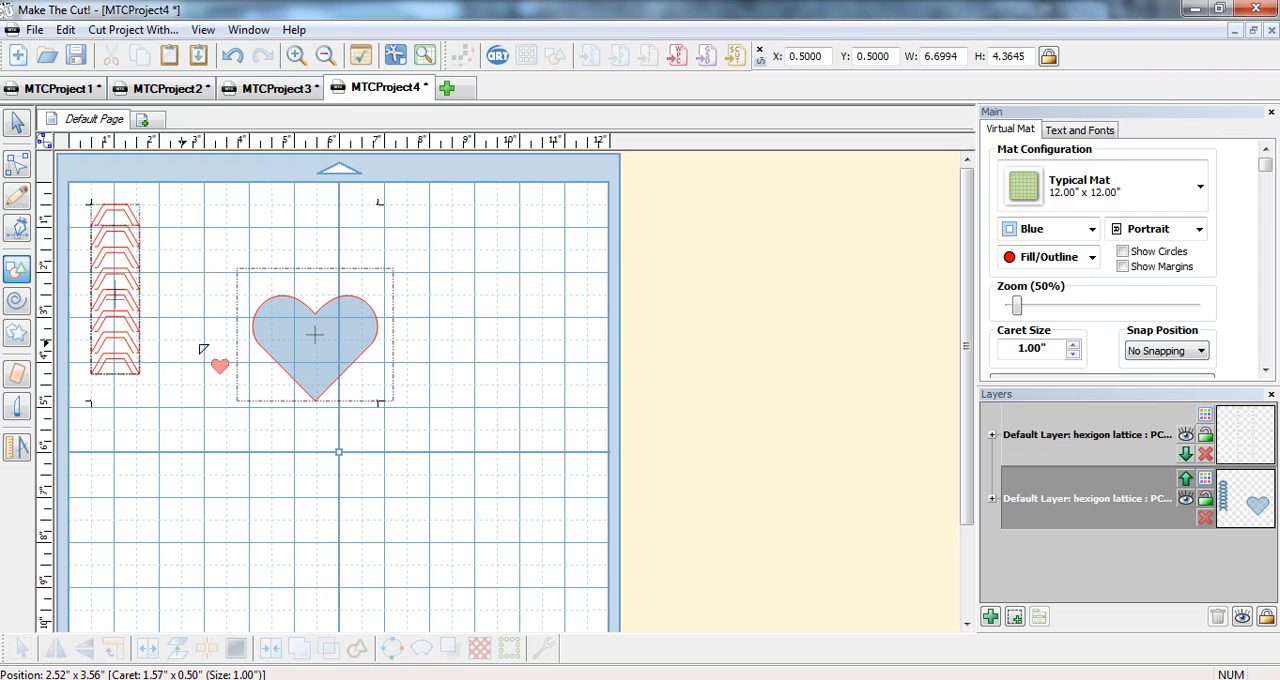
# Generate a 4.8 mm mitered shadow around the heart and join both shapes into a heart-shaped band.
pyautogui.click(16, 266)
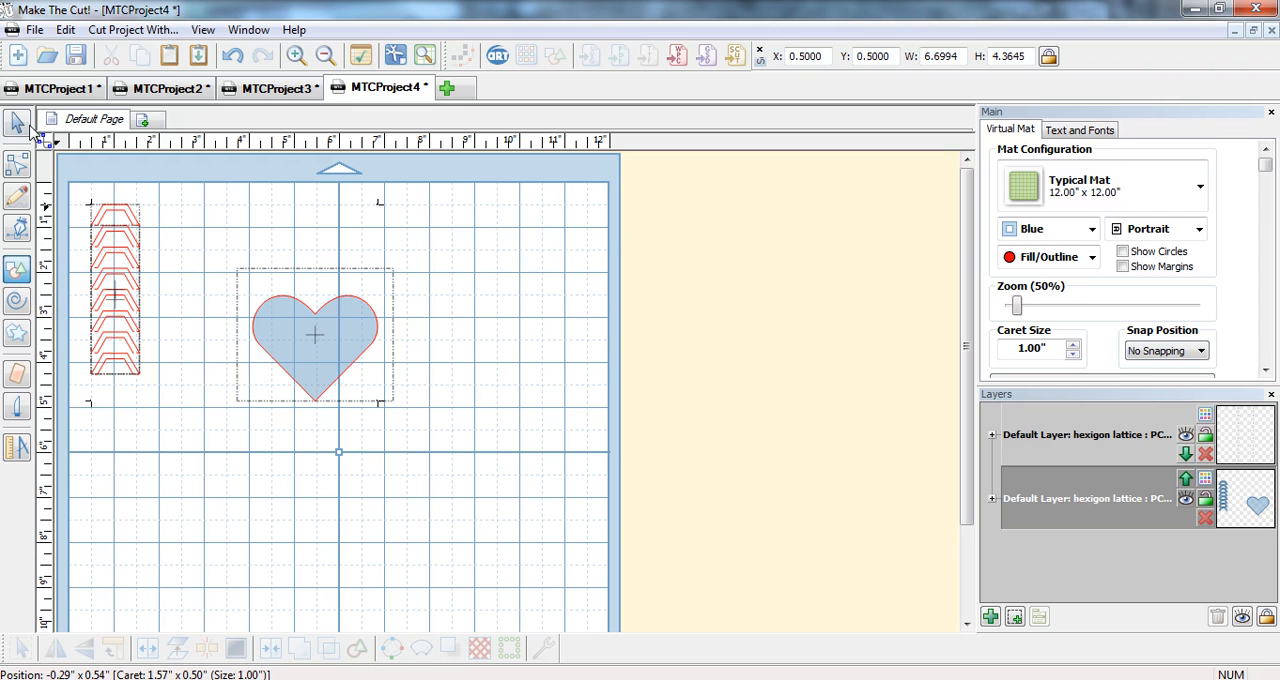
pyautogui.click(18, 122)
pyautogui.moveTo(448, 452); pyautogui.dragTo(228, 166)
pyautogui.click(448, 648)
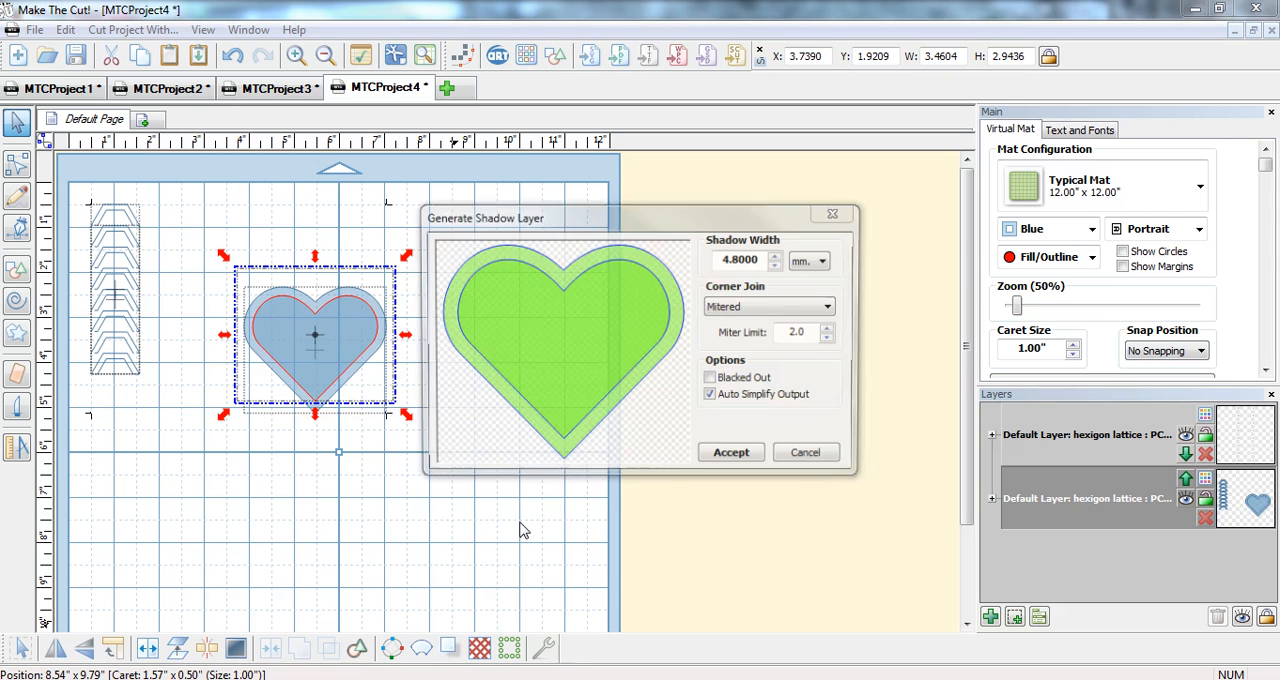
pyautogui.click(733, 456)
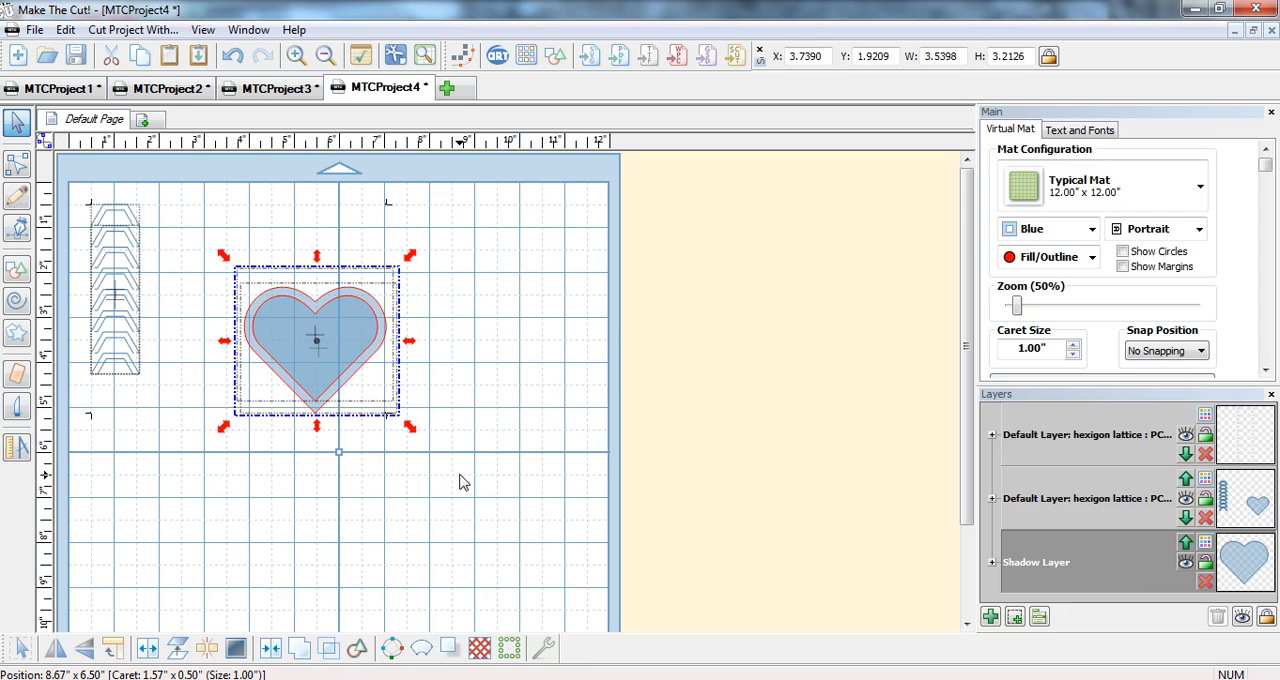
pyautogui.click(270, 648)
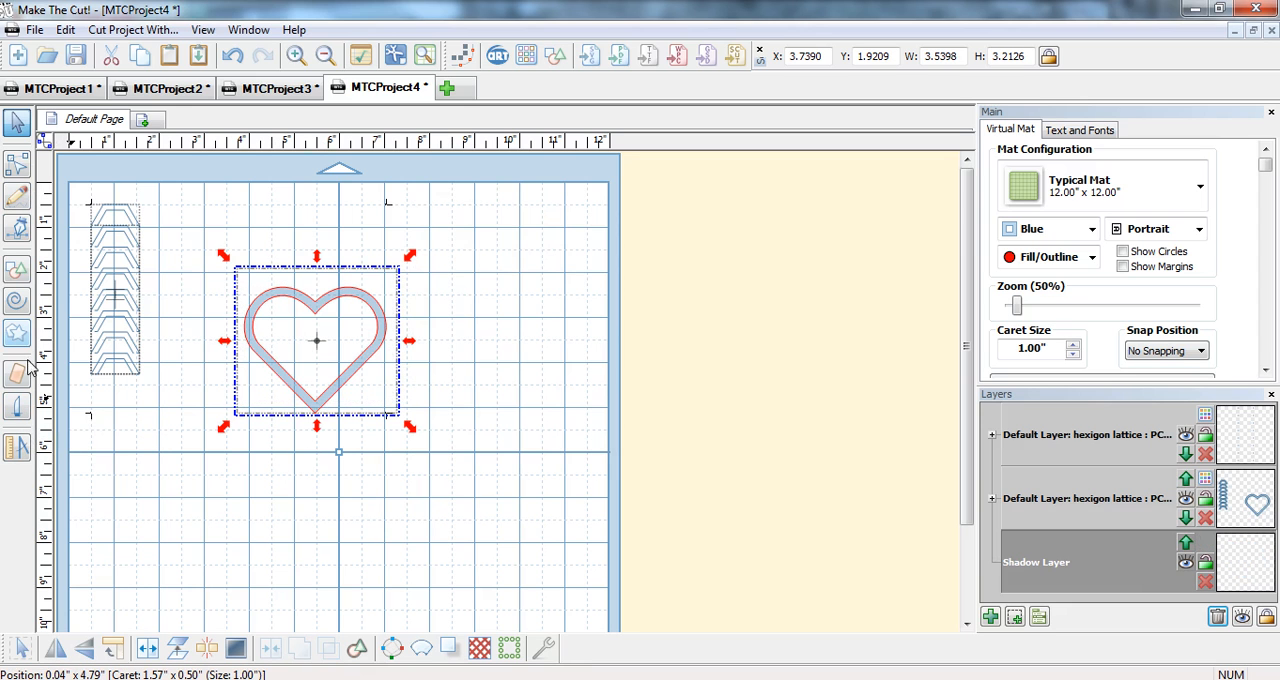
# Slice the heart band vertically through its centre and cut away the right half.
pyautogui.click(24, 406)
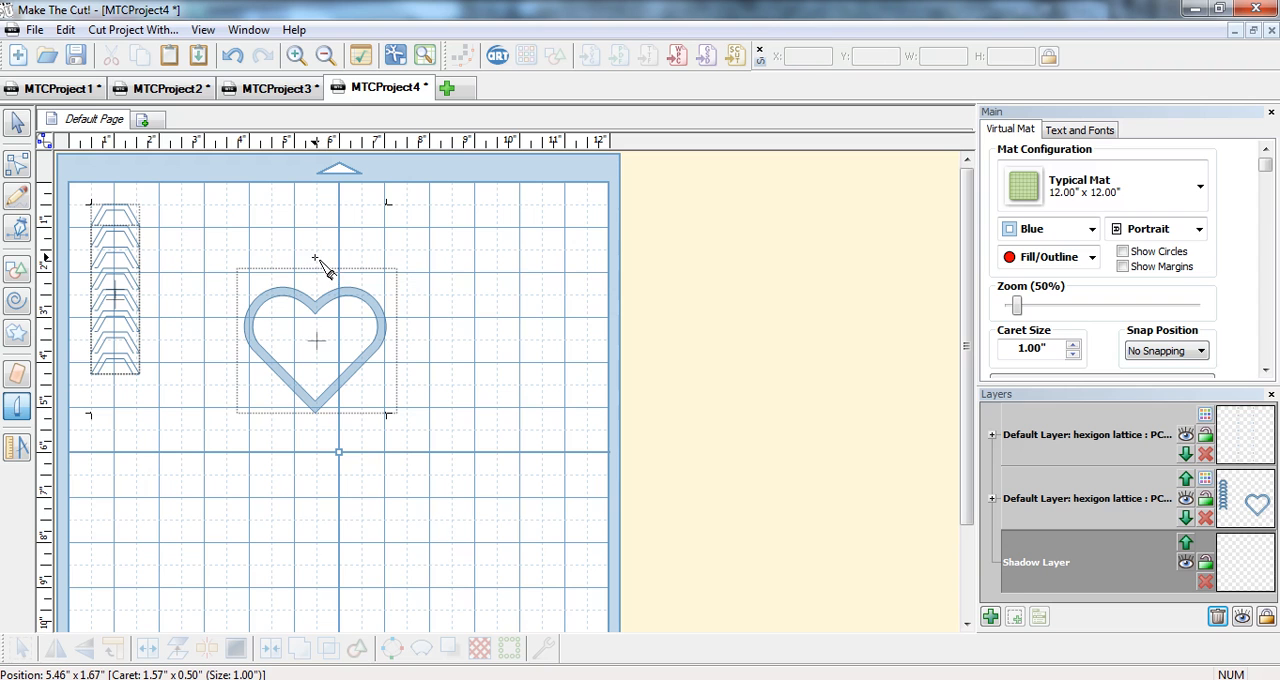
pyautogui.moveTo(316, 261)
pyautogui.mouseDown()
pyautogui.moveTo(301, 337)
pyautogui.moveTo(334, 339)
pyautogui.moveTo(316, 441)
pyautogui.mouseUp()
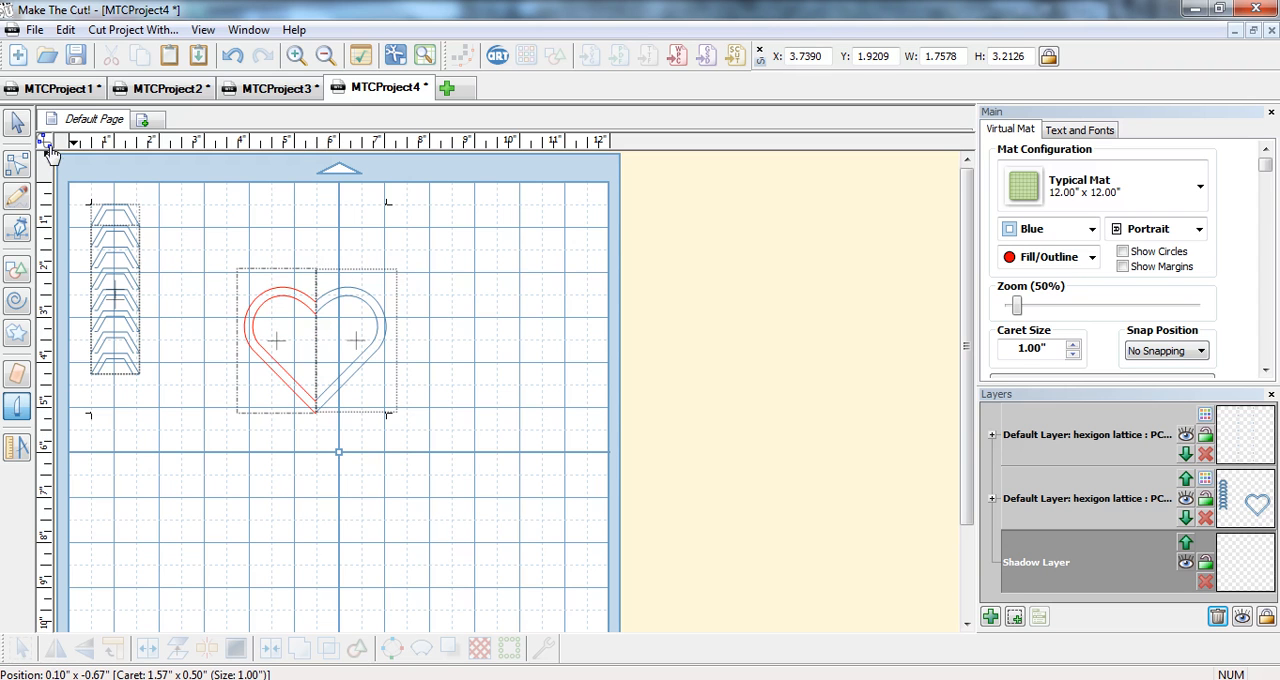
pyautogui.click(16, 123)
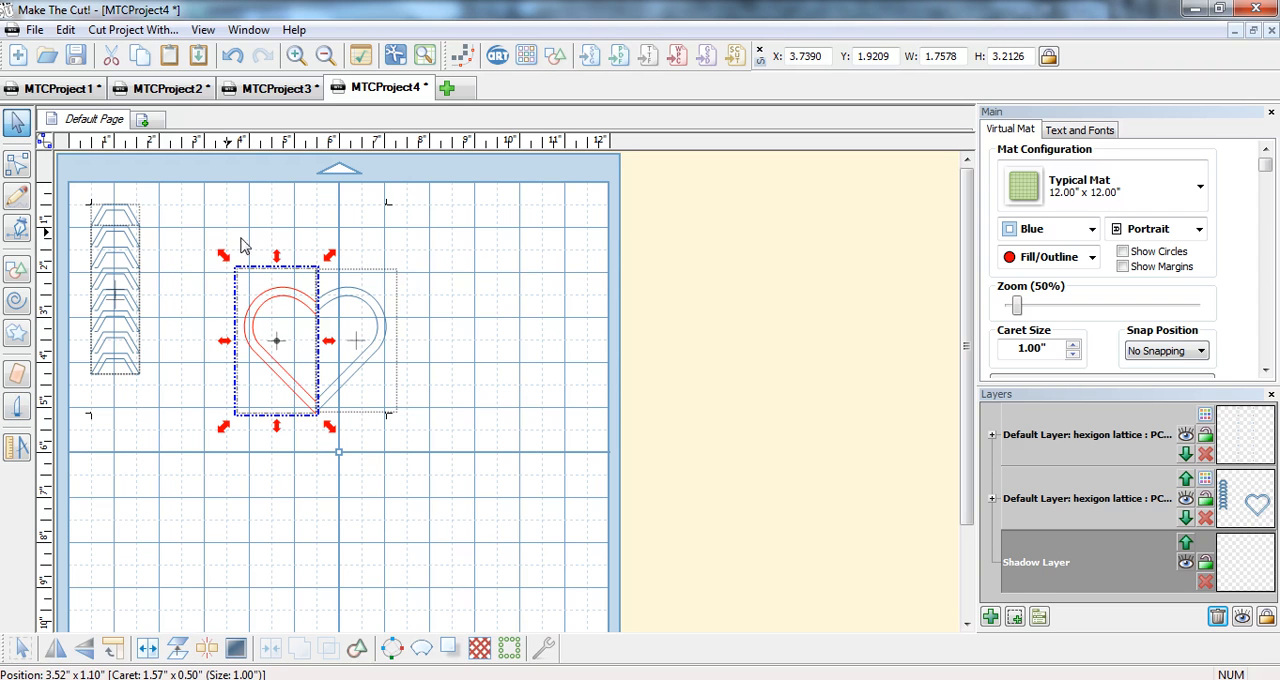
pyautogui.moveTo(404, 249); pyautogui.dragTo(310, 462)
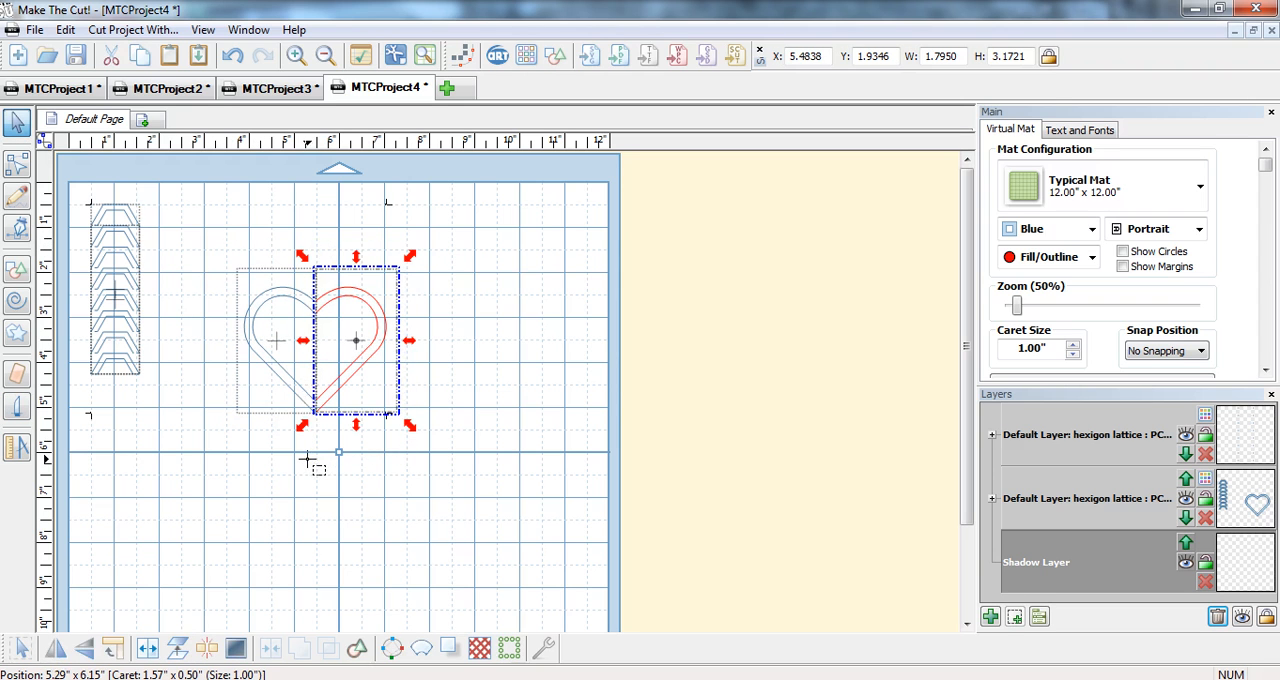
pyautogui.click(116, 64)
# Rotate the remaining half-heart 90 degrees, move it near the mat's upper edge and shrink it to about 2.28 × 1.24 inches.
pyautogui.moveTo(219, 259); pyautogui.dragTo(382, 450)
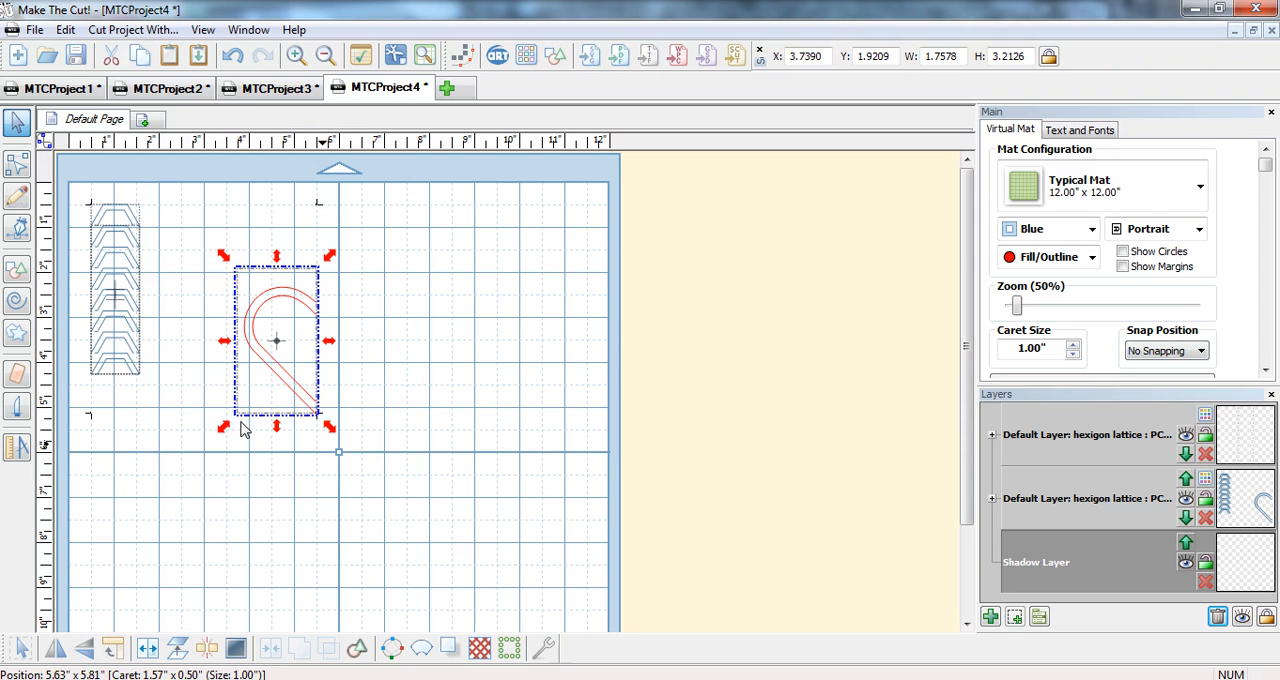
pyautogui.click(113, 648)
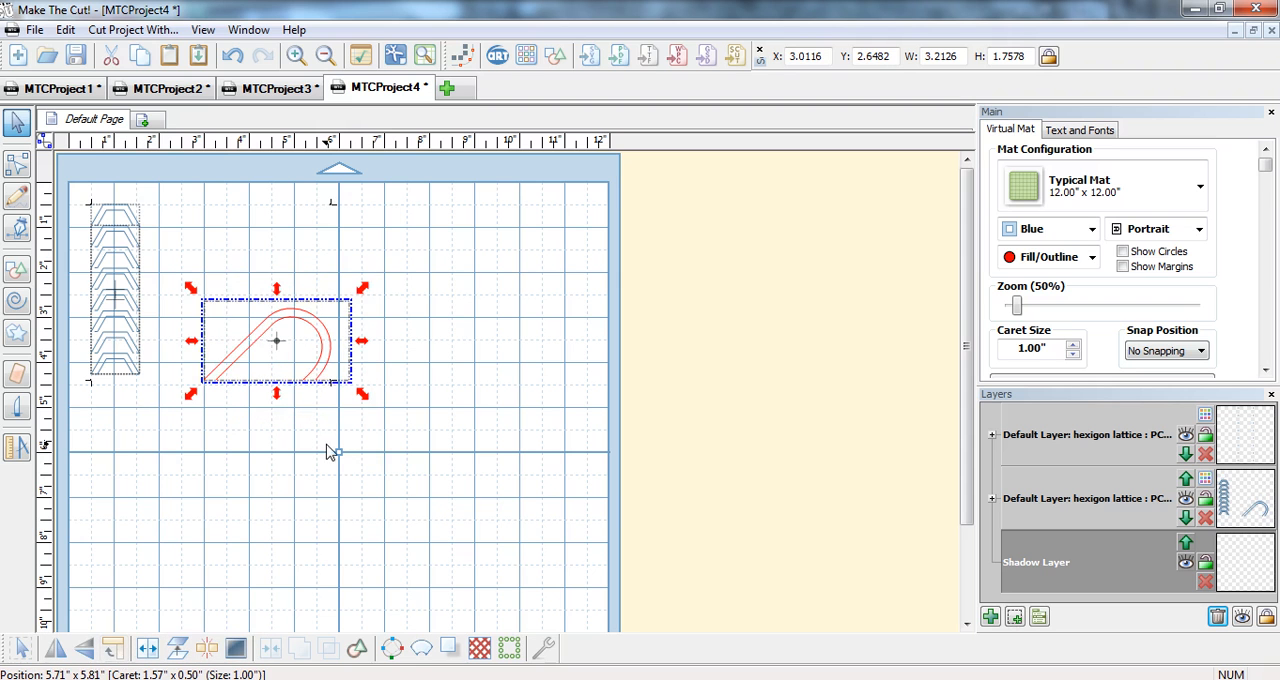
pyautogui.moveTo(337, 366); pyautogui.dragTo(364, 296)
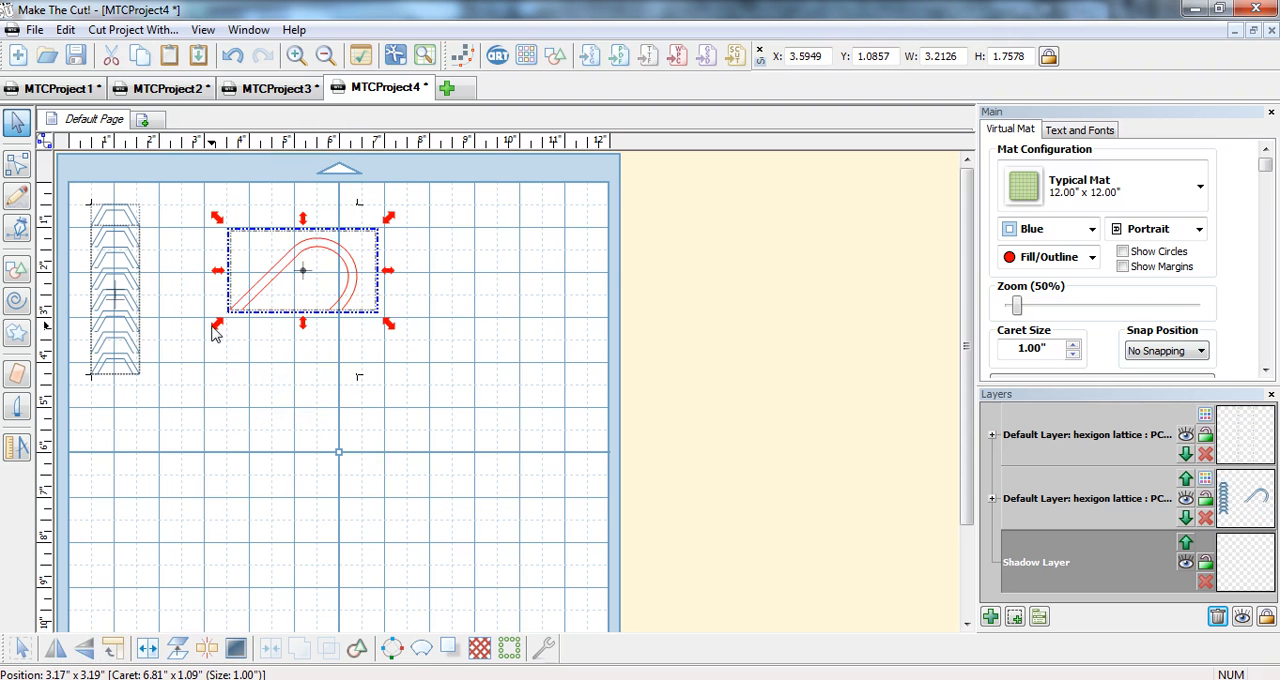
pyautogui.moveTo(212, 328); pyautogui.dragTo(254, 297)
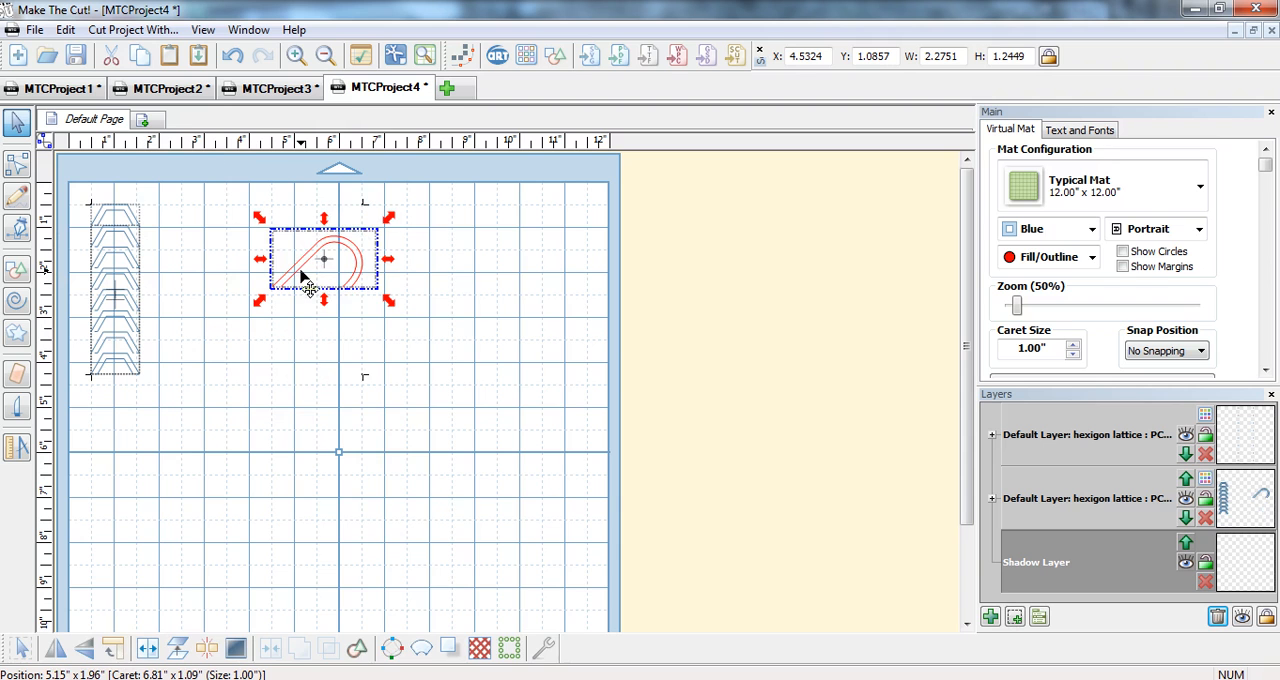
# Duplicate the half-heart into 7 rows and 1 column with 0 spacing, and scale the column to about 1.80 × 6.35 inches.
pyautogui.rightClick(302, 278)
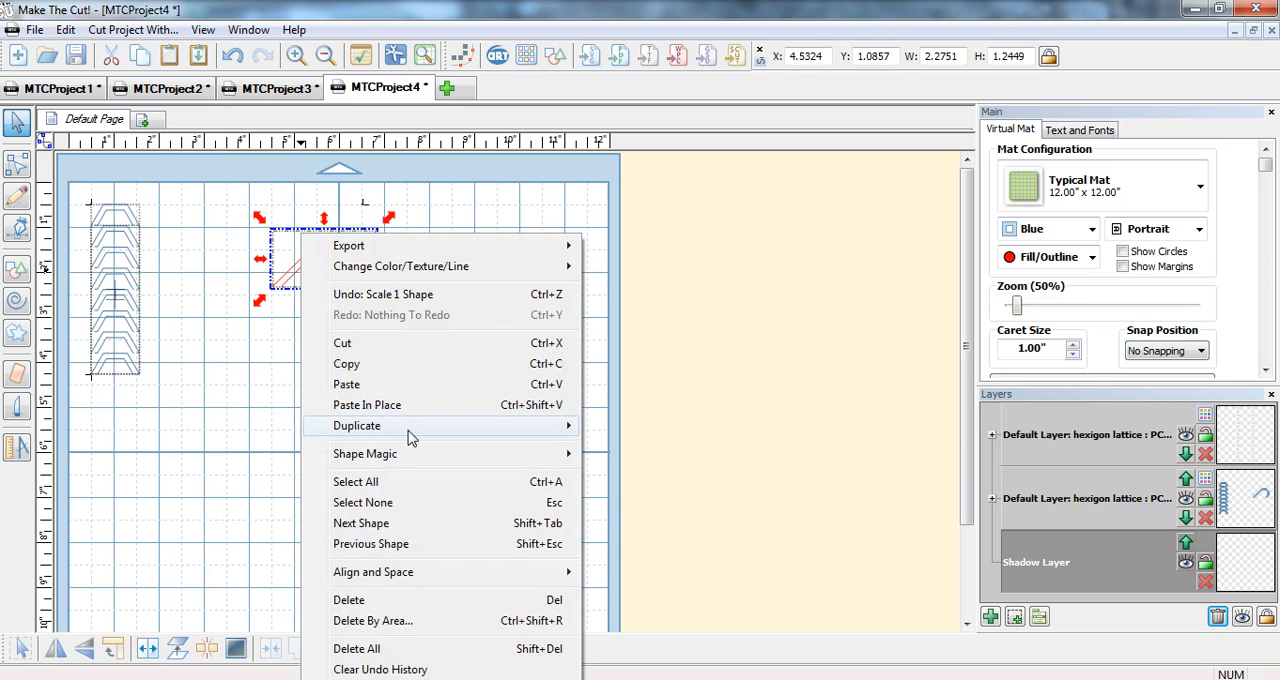
pyautogui.moveTo(410, 436)
pyautogui.click(150, 426)
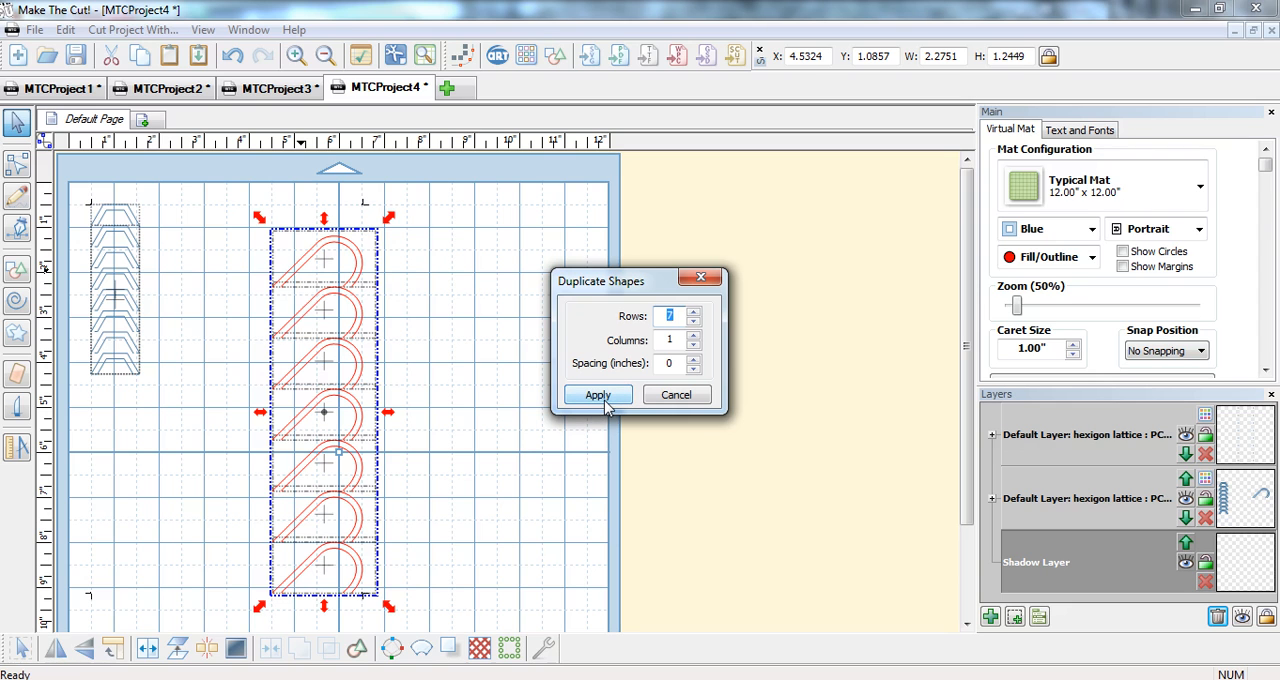
pyautogui.click(597, 396)
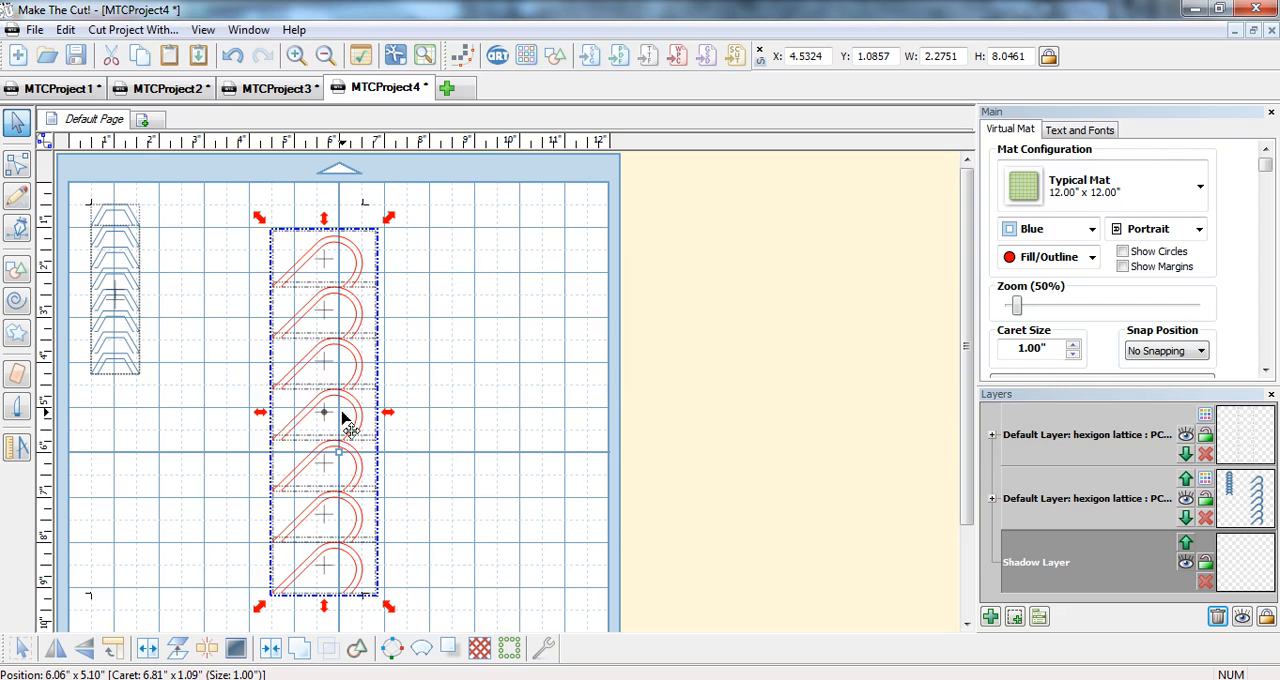
pyautogui.moveTo(389, 606); pyautogui.dragTo(358, 545)
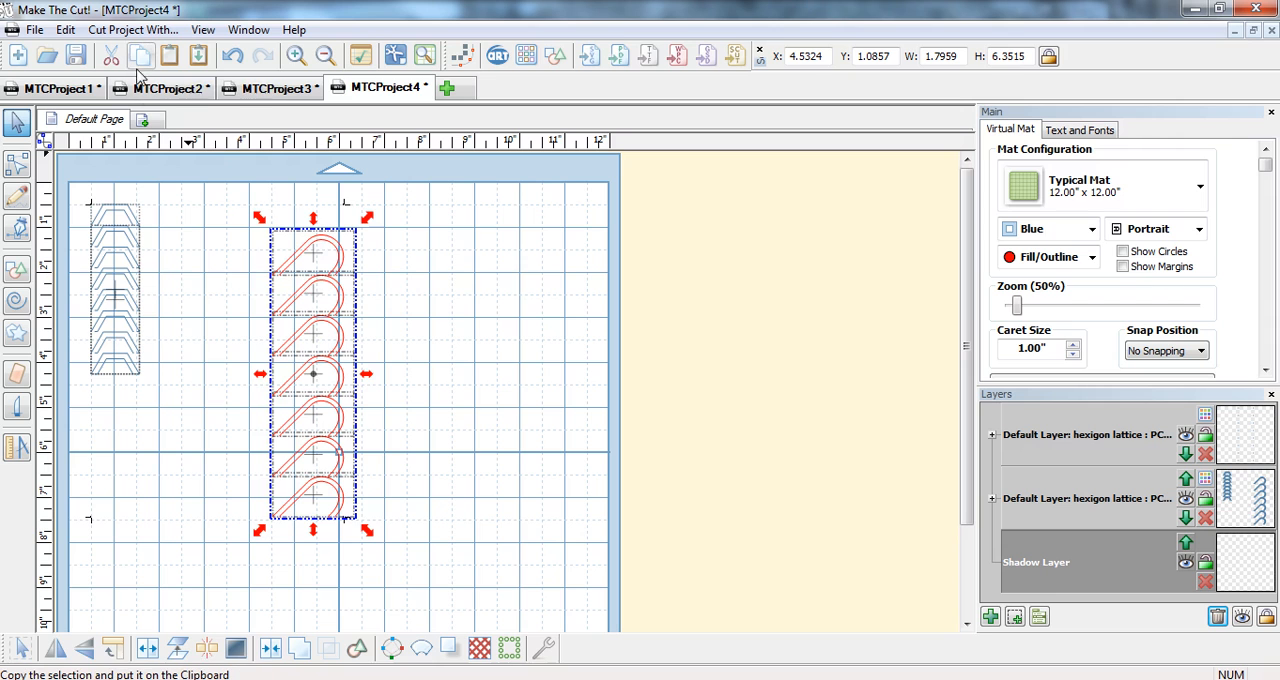
# Paste a copy of the half-heart column in place, flip it vertically and shift it about 1 inch down over the original.
pyautogui.click(199, 56)
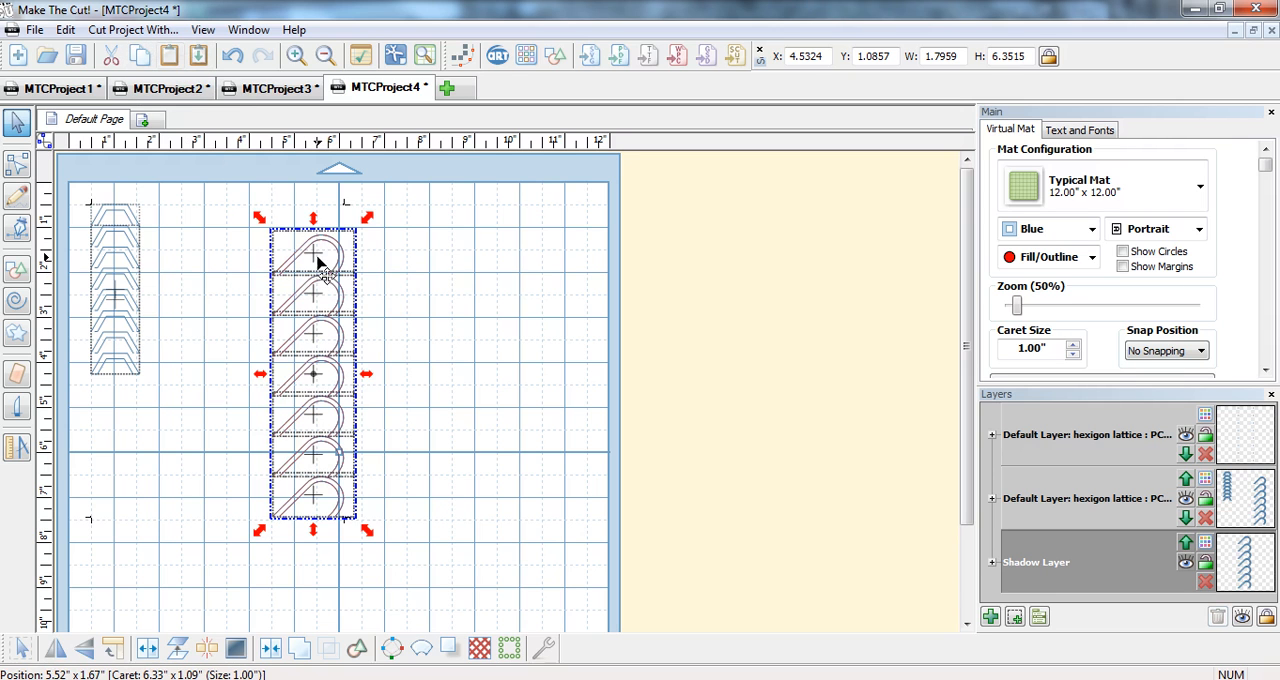
pyautogui.click(84, 648)
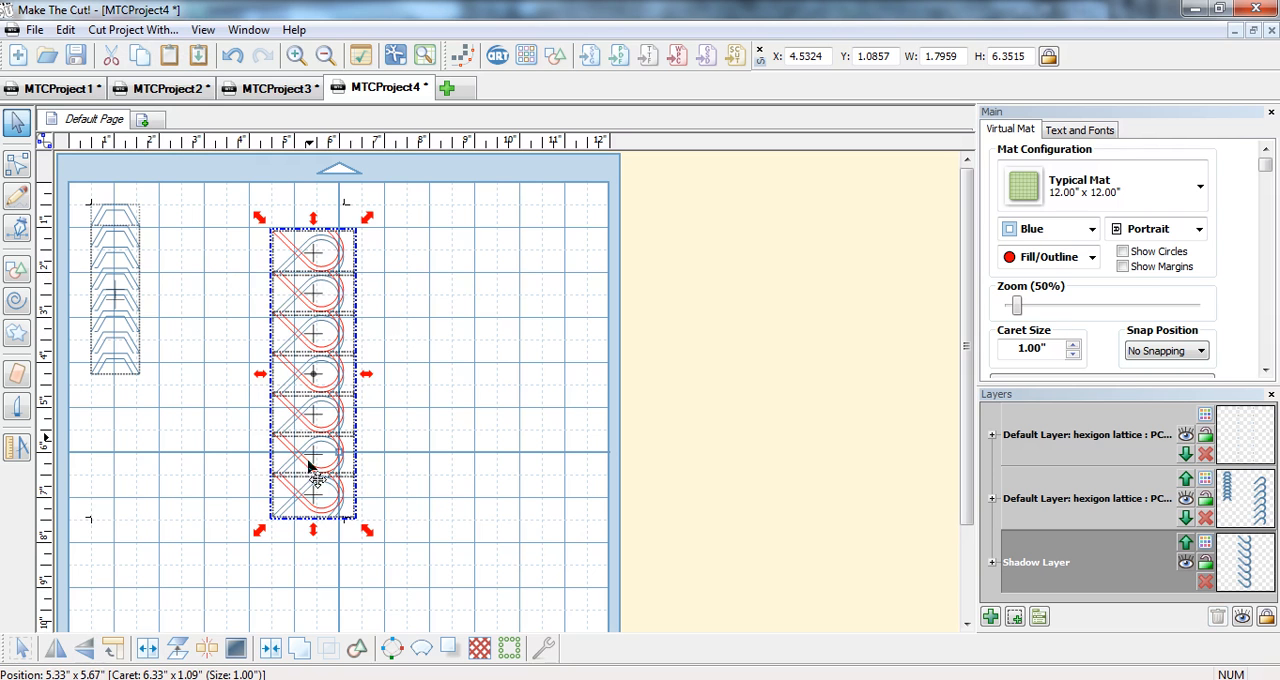
pyautogui.moveTo(318, 513); pyautogui.dragTo(319, 557)
pyautogui.click(420, 577)
pyautogui.moveTo(410, 591); pyautogui.dragTo(229, 243)
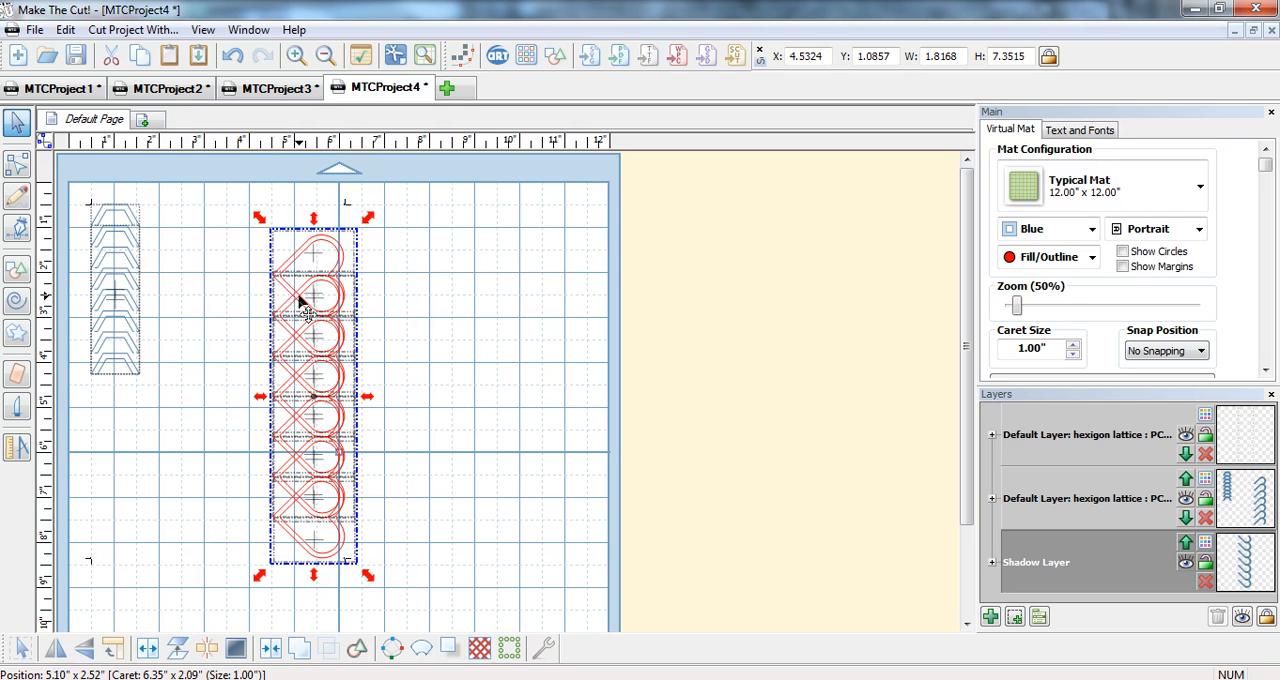
# Pull the topmost flipped half-heart out to the side of the column and place it back over its neighbour.
pyautogui.click(391, 303)
pyautogui.click(292, 296)
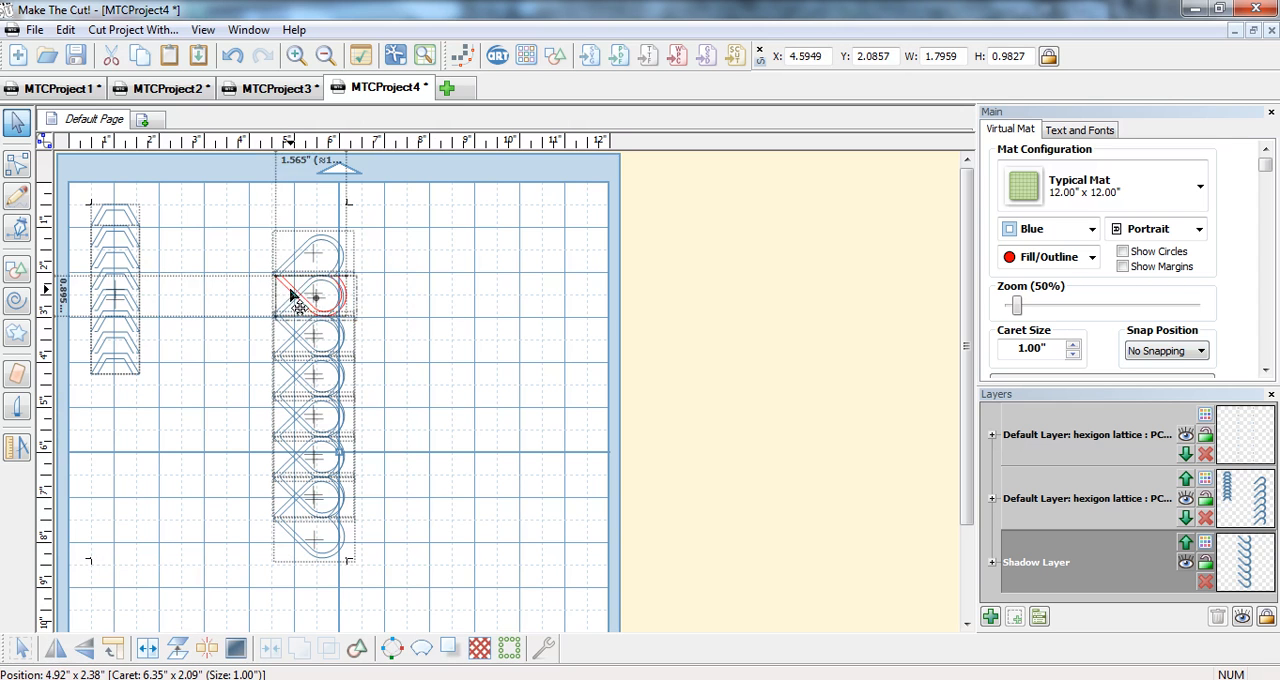
pyautogui.moveTo(293, 297); pyautogui.dragTo(426, 308)
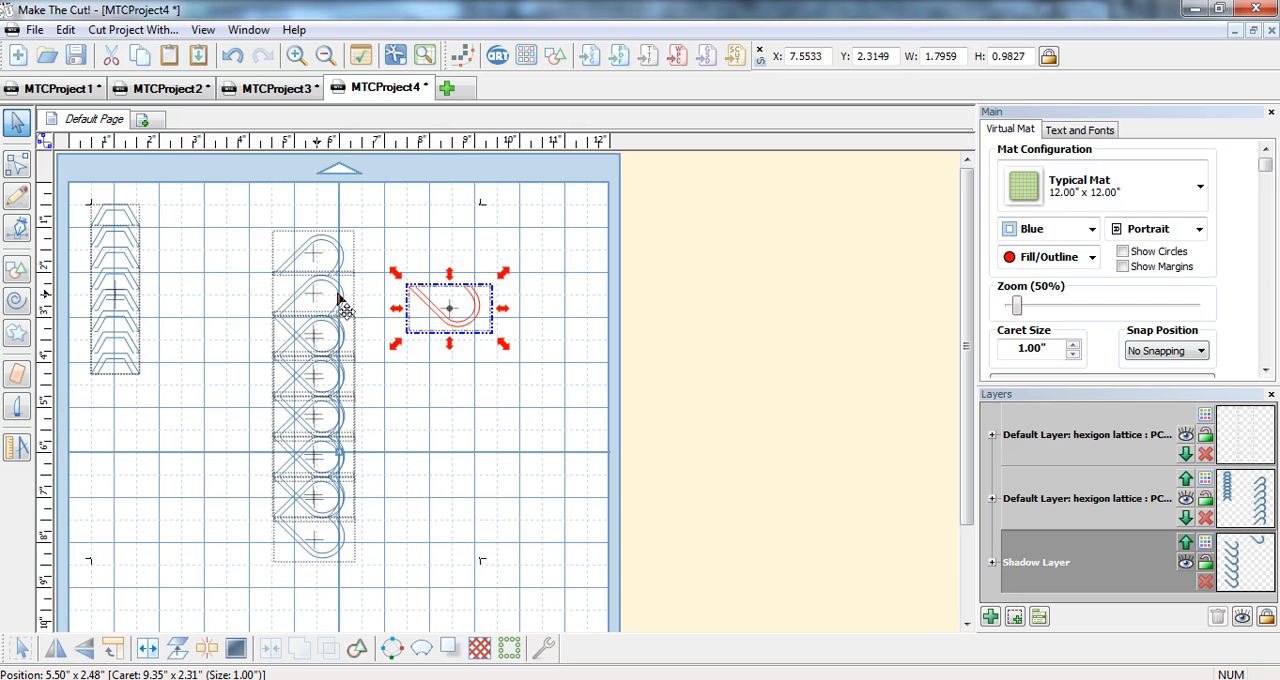
pyautogui.moveTo(443, 316); pyautogui.dragTo(302, 299)
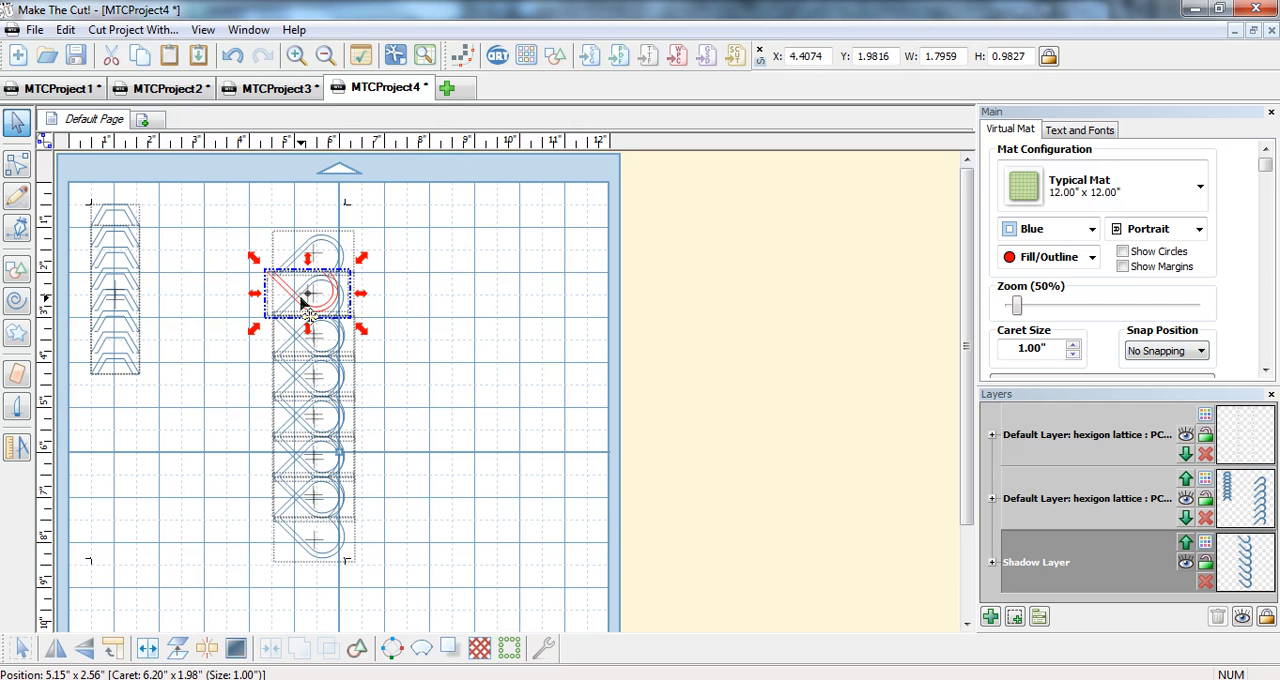
# Undo the half-heart moves, the column shift, the flip and the pasted copy.
pyautogui.click(236, 55)
pyautogui.click(238, 54)
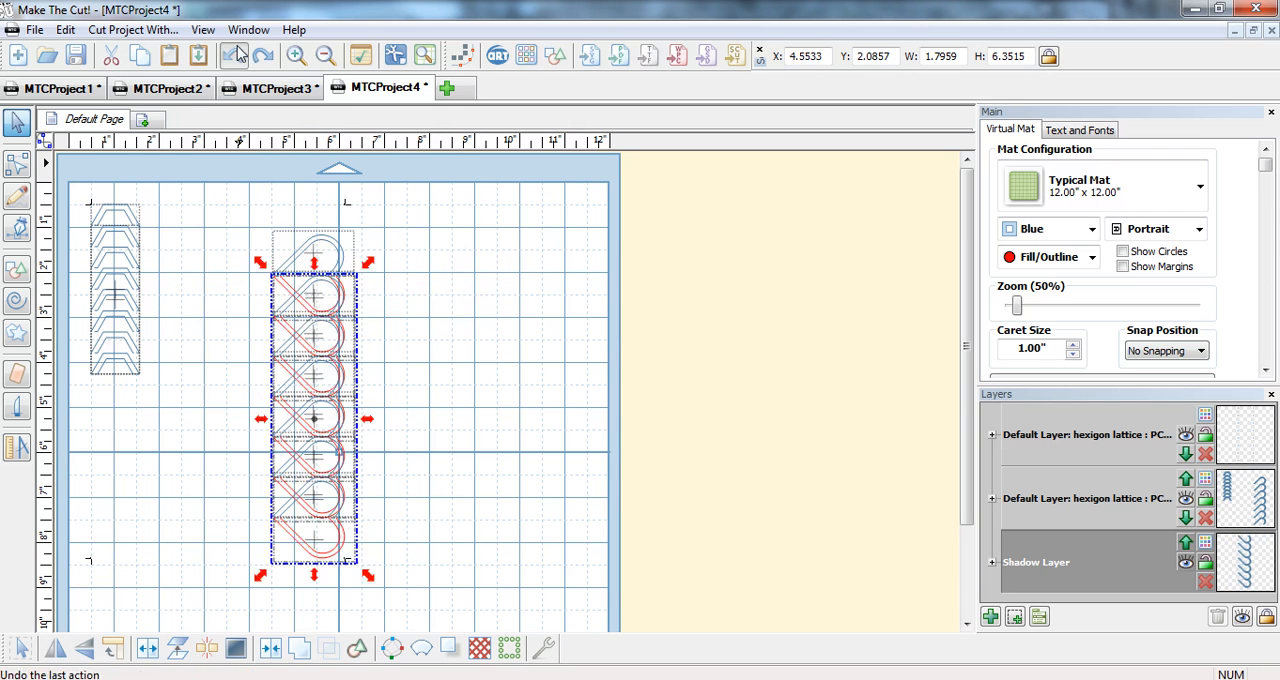
pyautogui.click(238, 54)
pyautogui.click(238, 54)
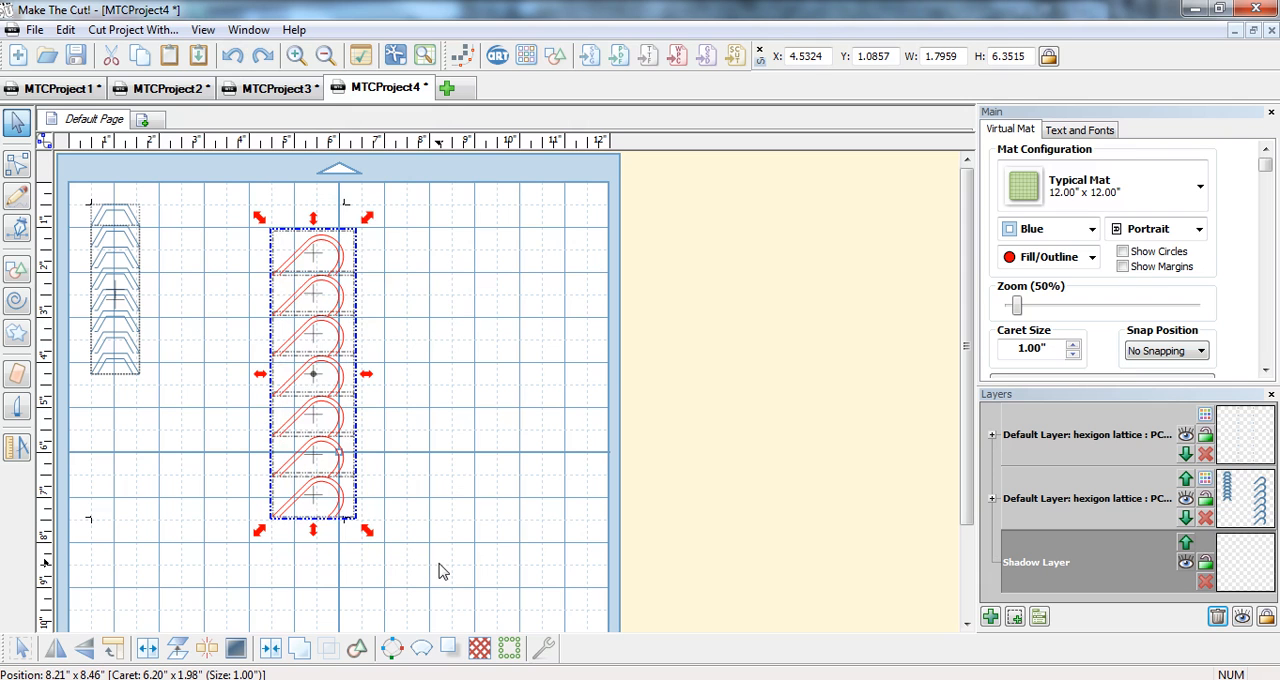
# Switch to IrfanView and show the image 00.jpg.
pyautogui.moveTo(446, 676)
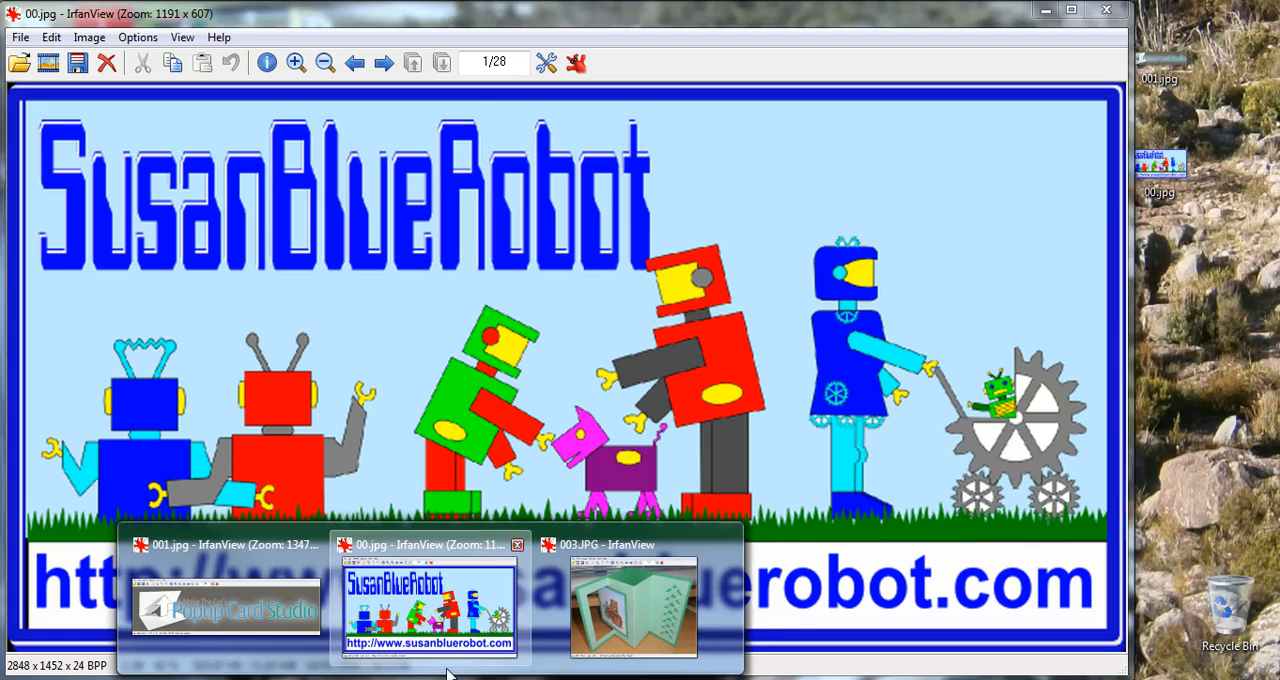
pyautogui.click(422, 660)
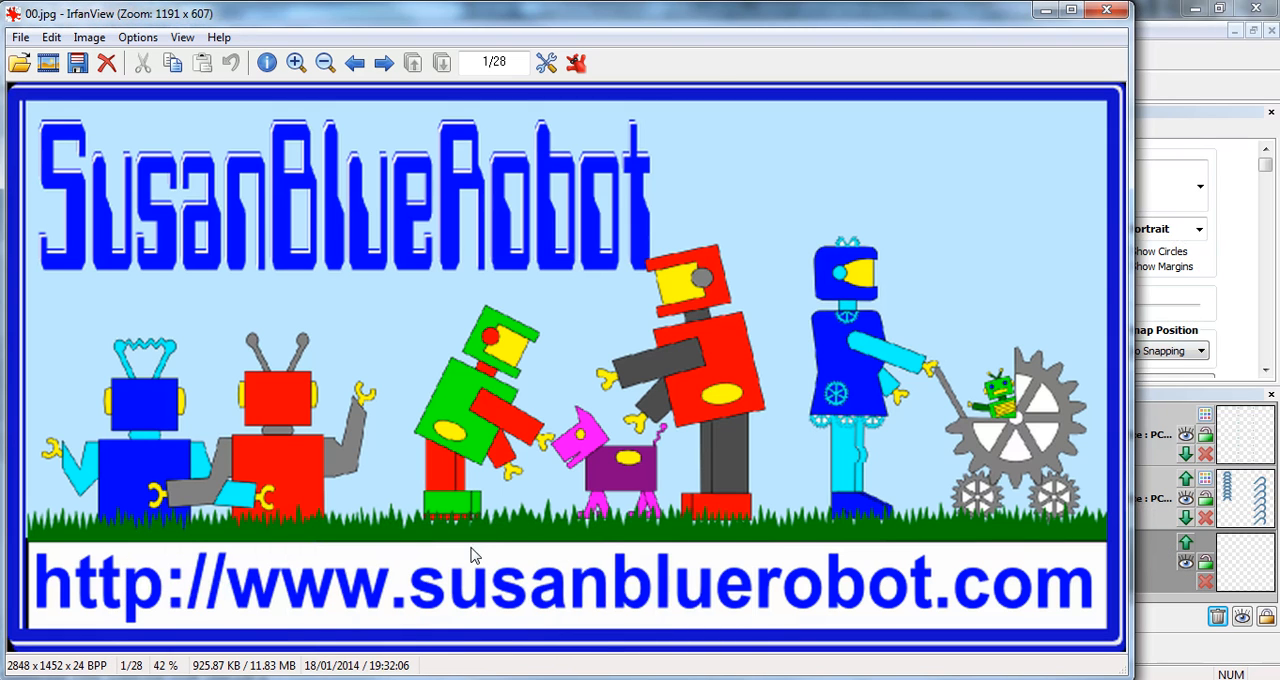